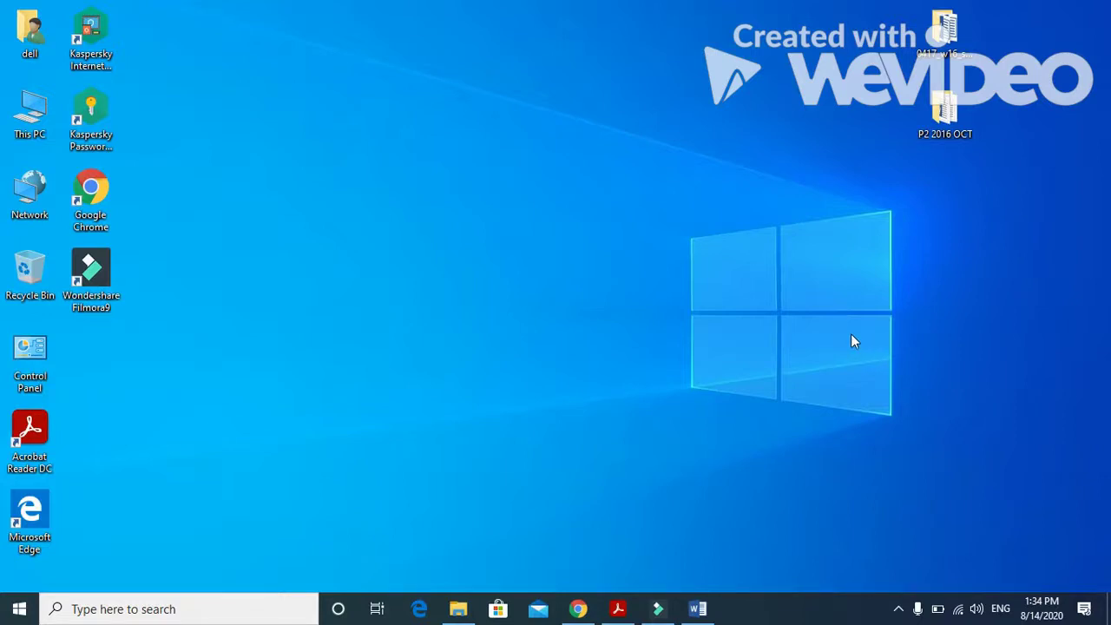
left_click(618, 609)
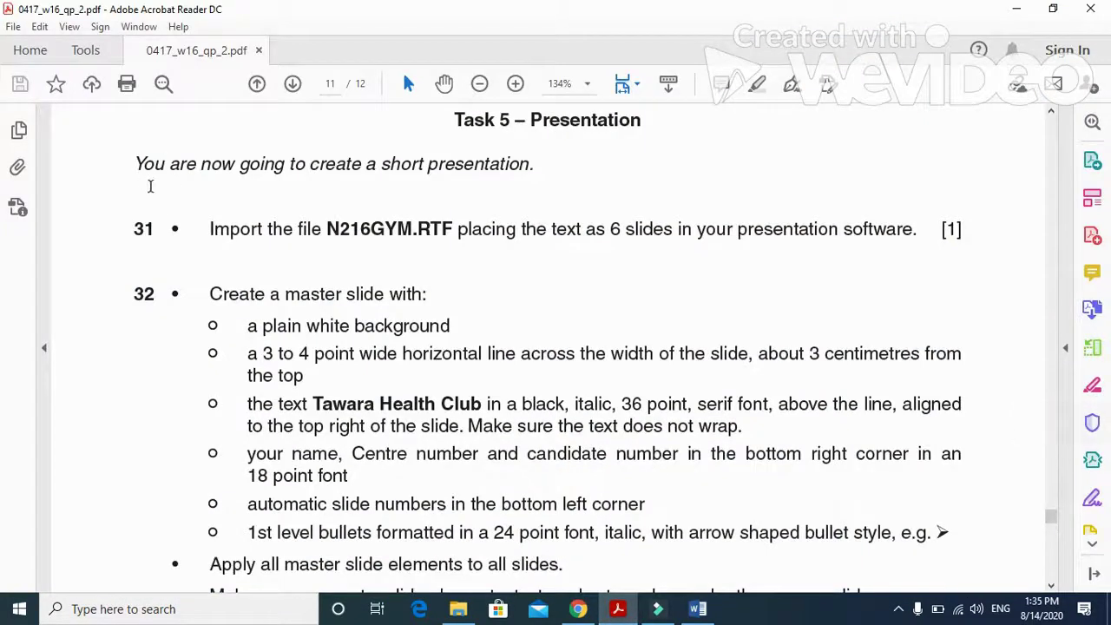
left_click_drag(309, 164, 529, 165)
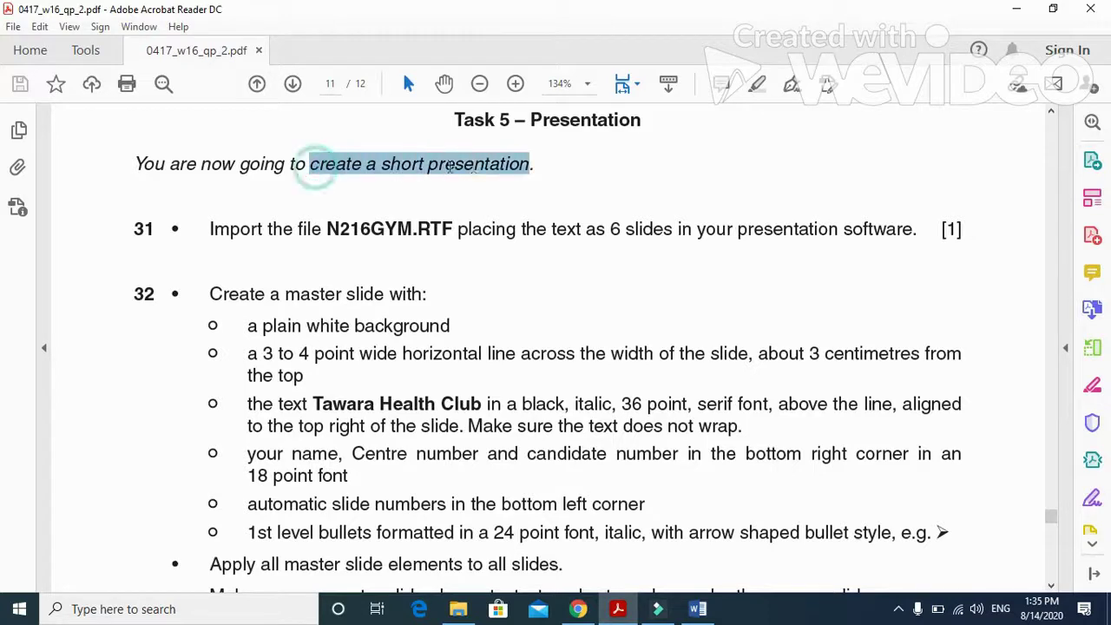
left_click_drag(209, 229, 427, 244)
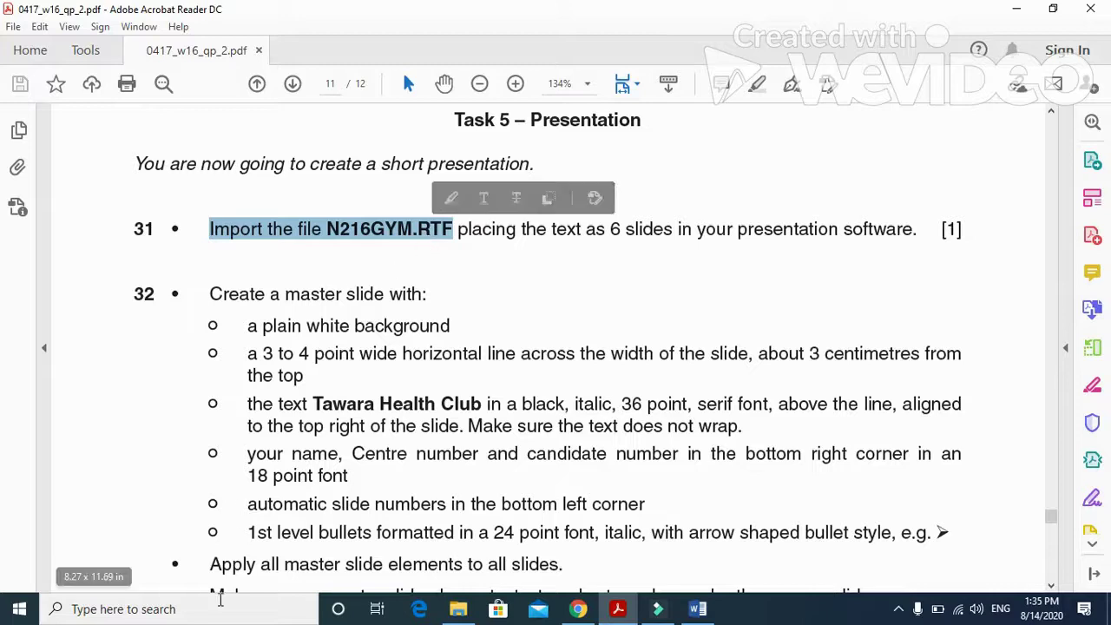
Launch PowerPoint 2016 and start a blank presentation.
left_click(215, 612)
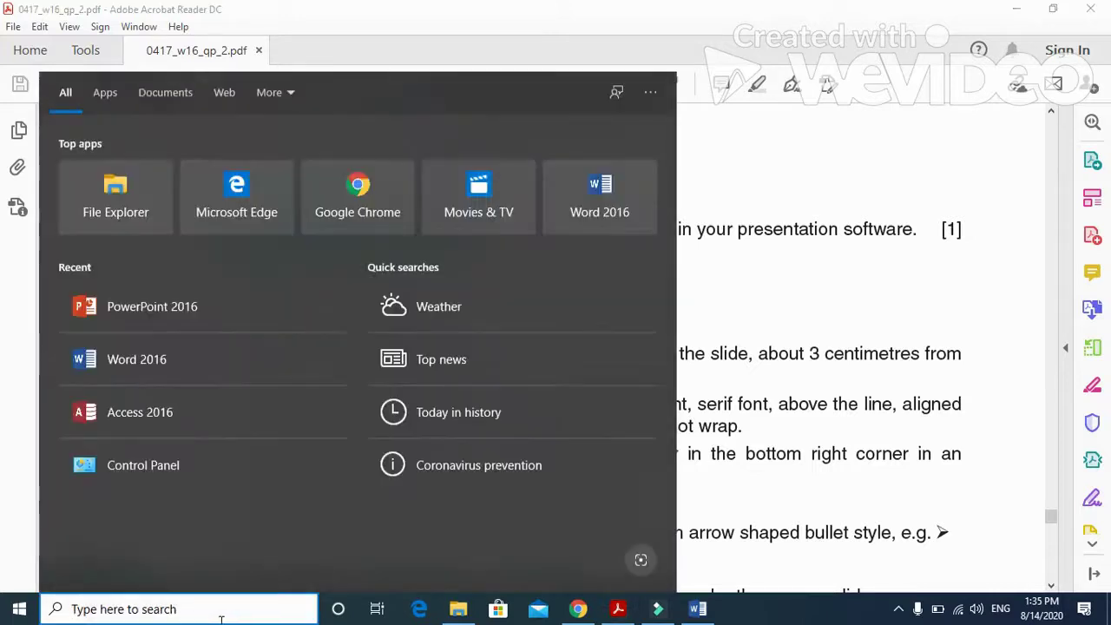
left_click(139, 320)
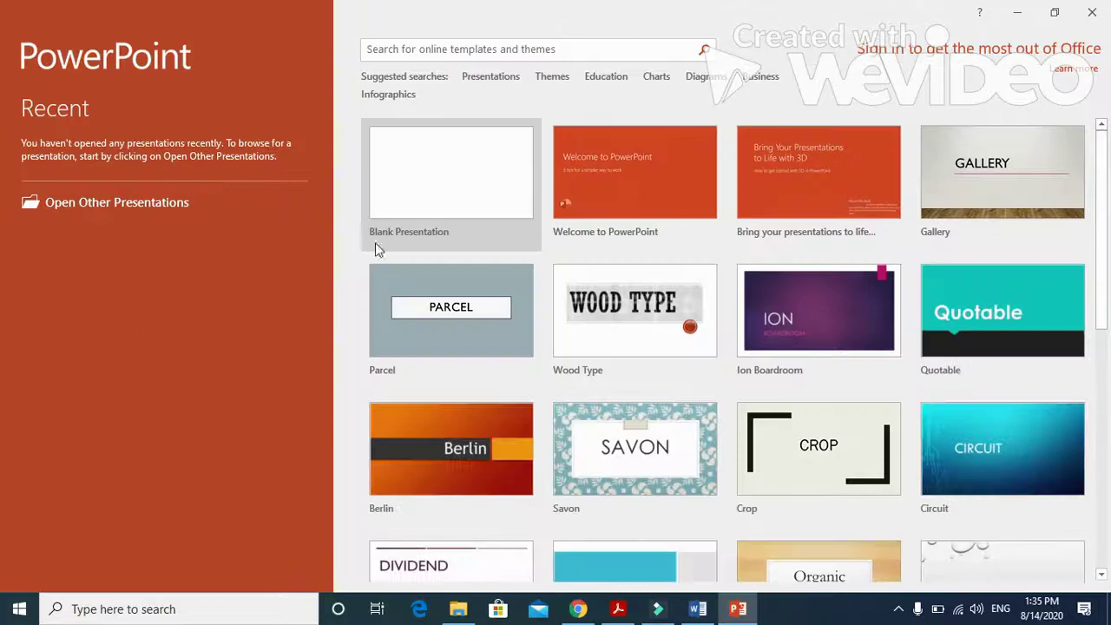
left_click(414, 201)
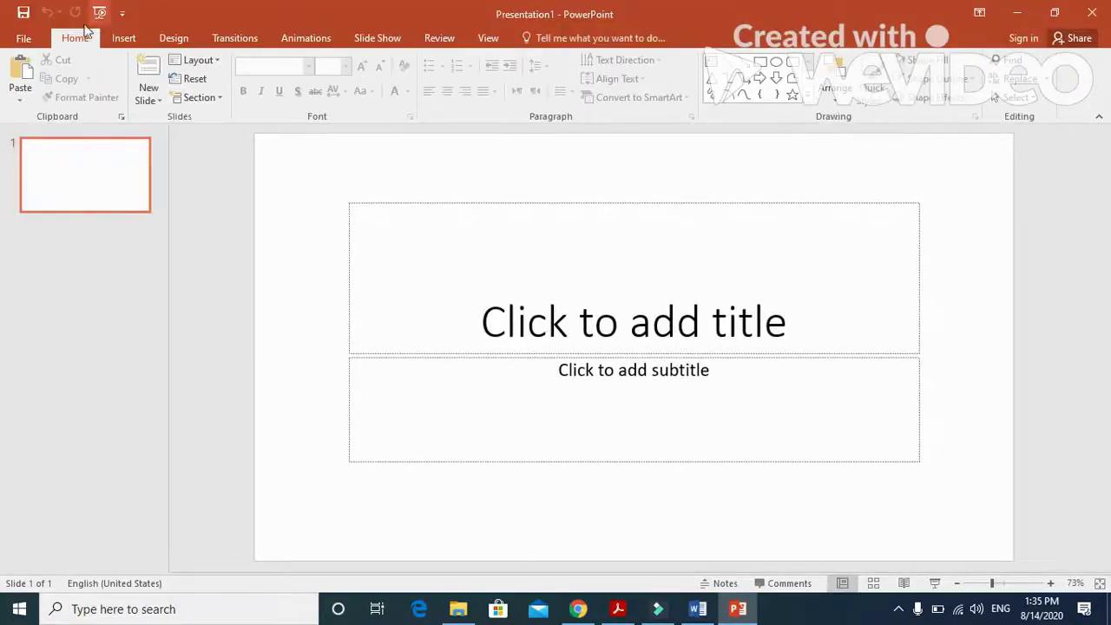
Open N216GYM from Desktop\0417_w16_sf_02 with All Files shown, importing it as slides.
left_click(35, 39)
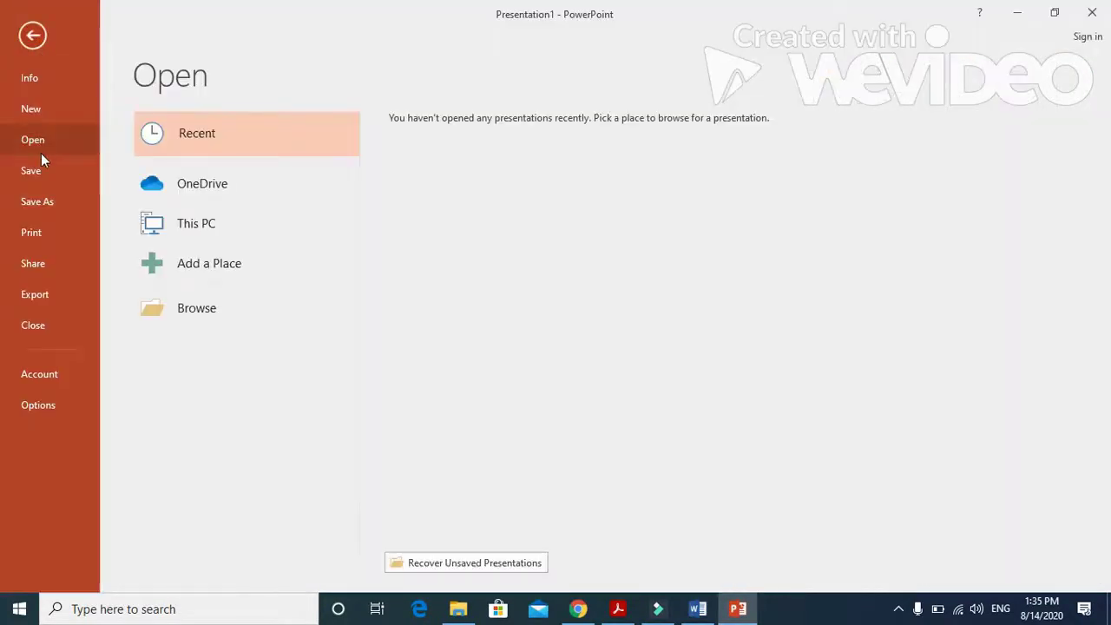
left_click(198, 314)
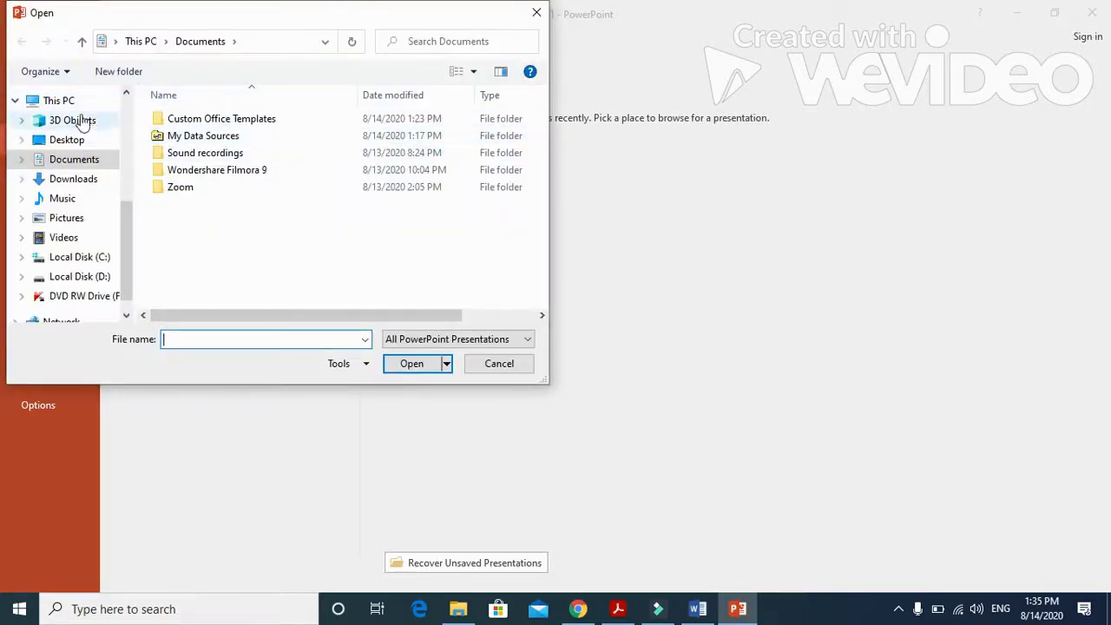
left_click(67, 140)
double_click(228, 121)
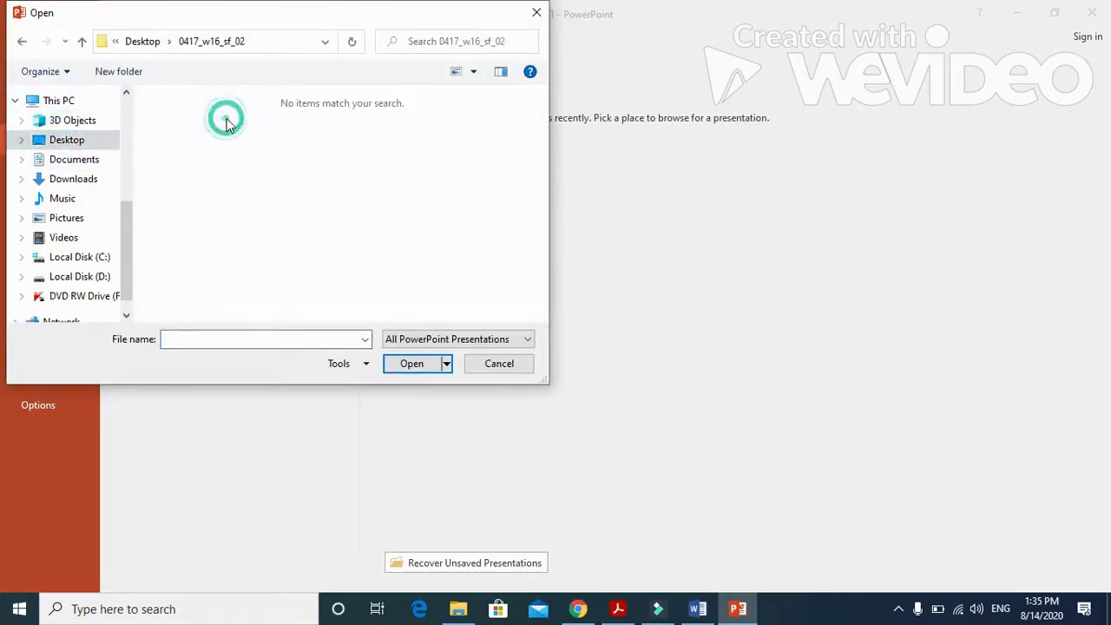
left_click(458, 339)
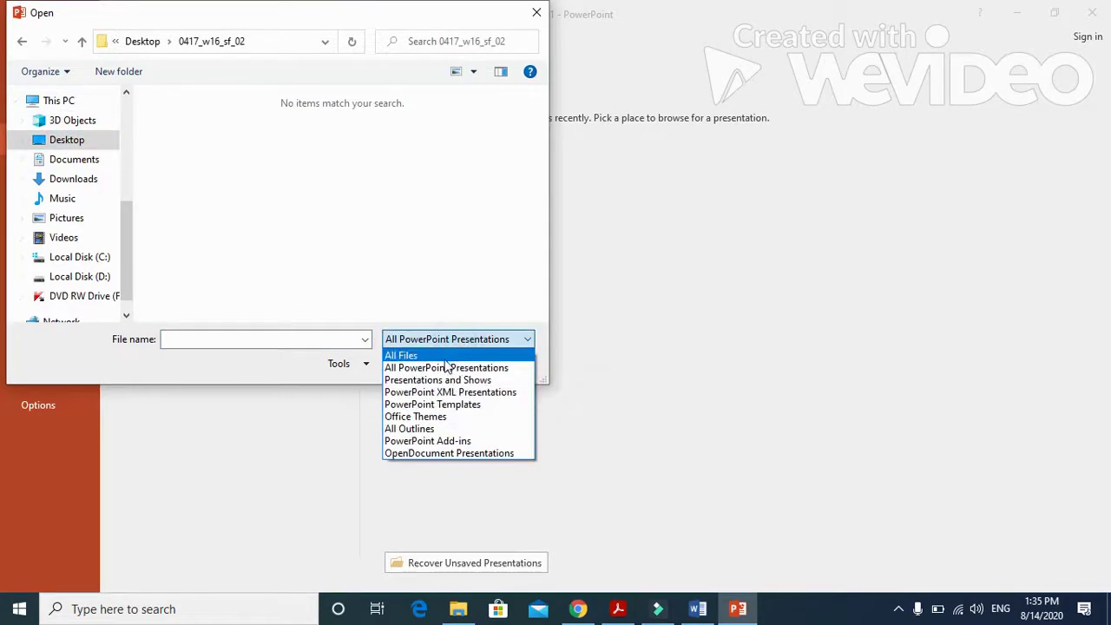
left_click(444, 355)
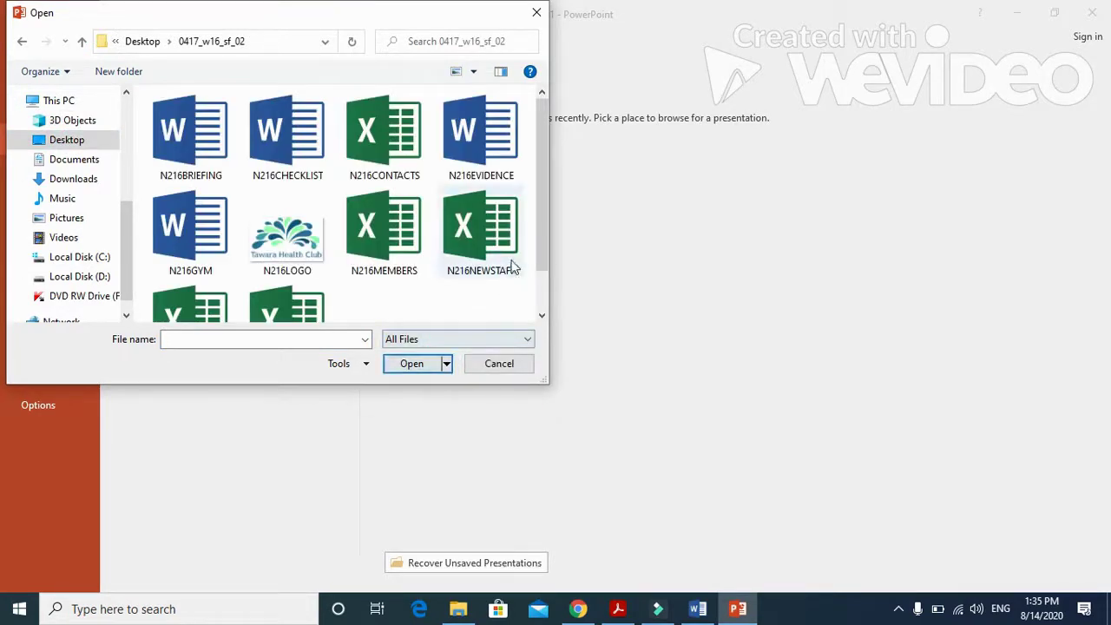
left_click(215, 224)
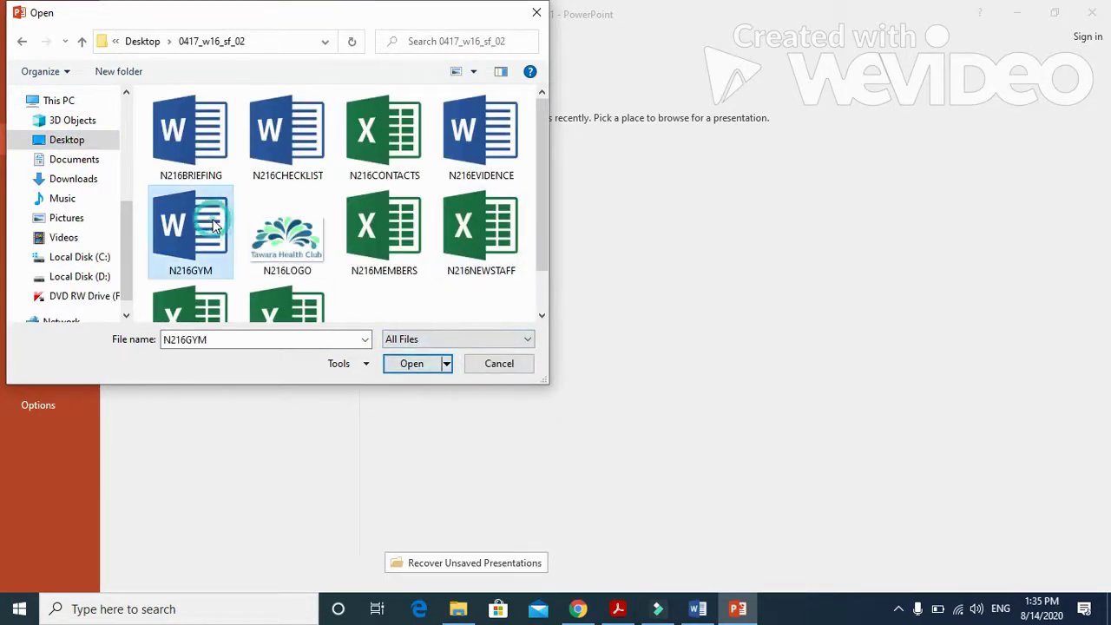
left_click(415, 364)
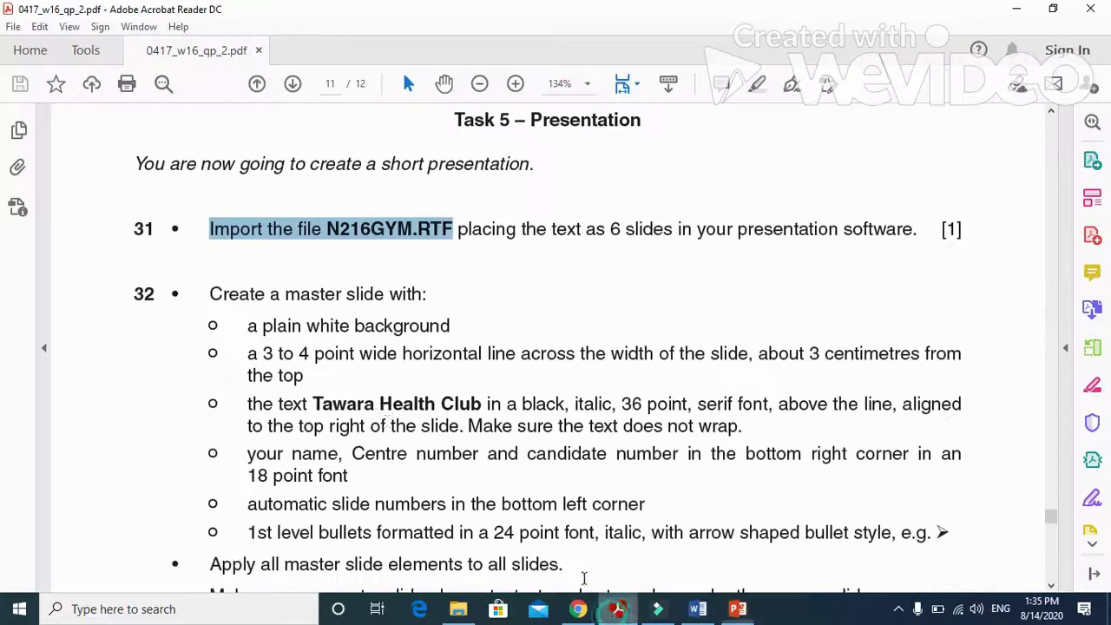
Check the imported slides, then highlight question 32's 'Create a master slide with:' instruction in the PDF.
left_click(618, 608)
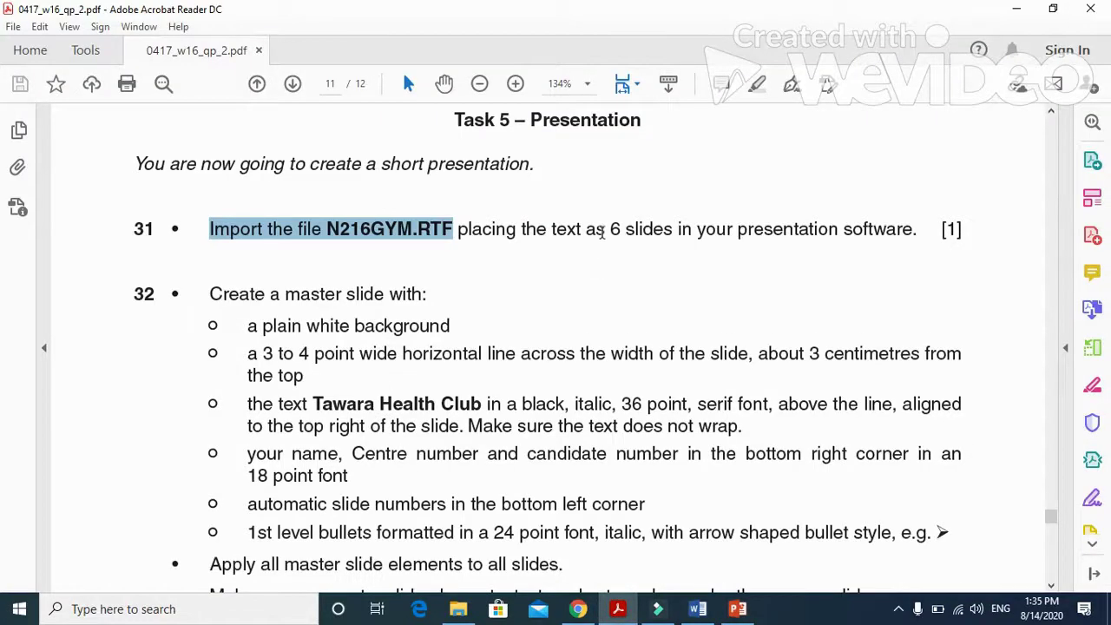
left_click(737, 609)
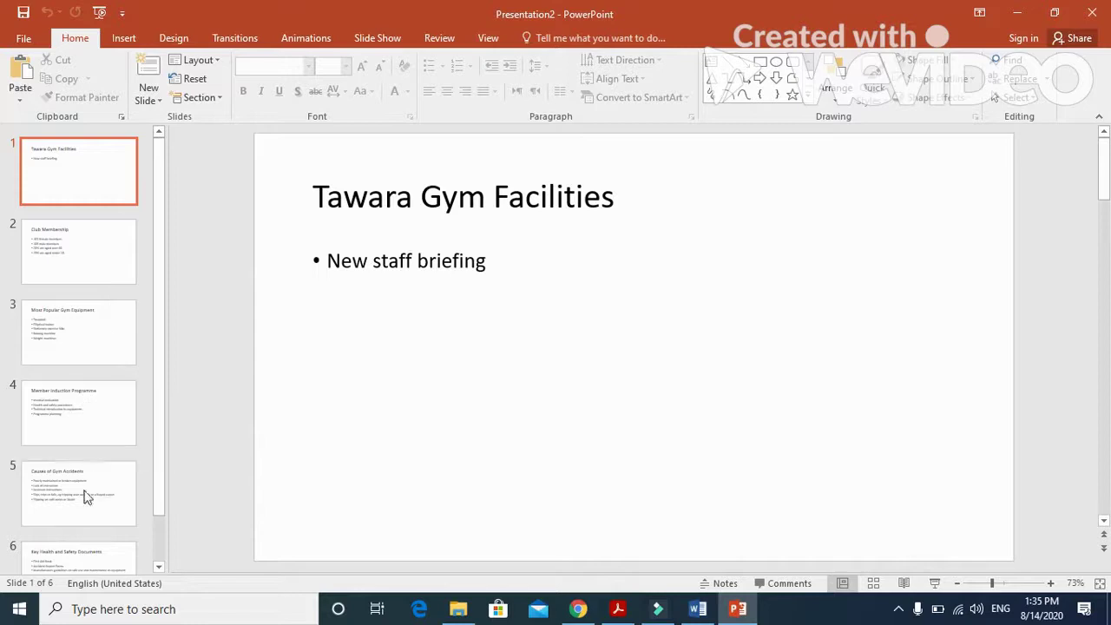
scroll(122, 484, "down", 1)
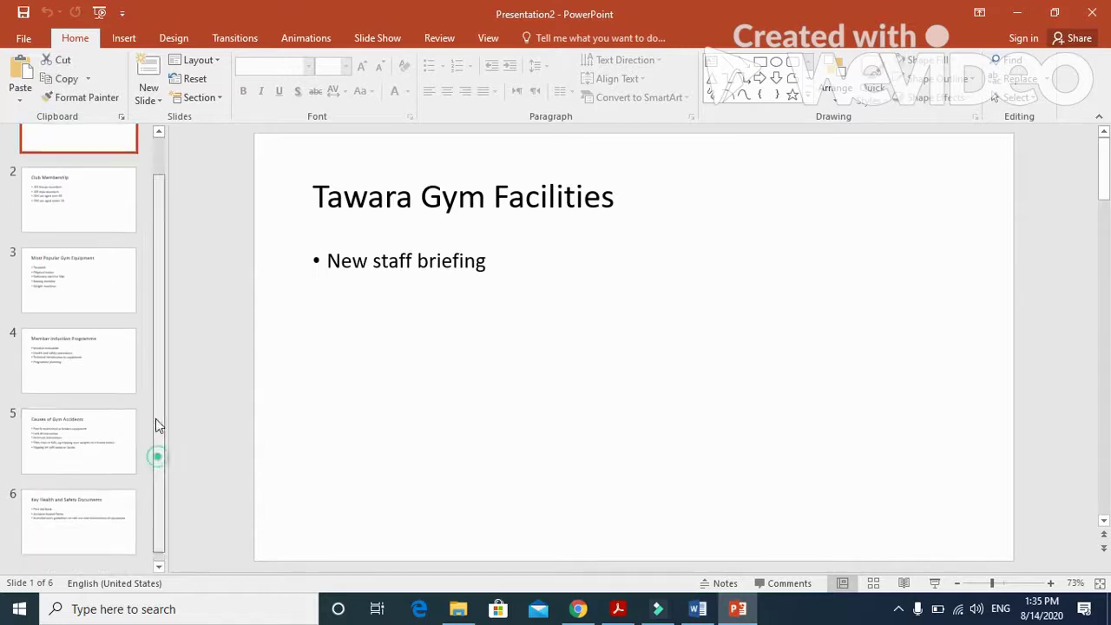
scroll(156, 425, "up", 1)
left_click(617, 608)
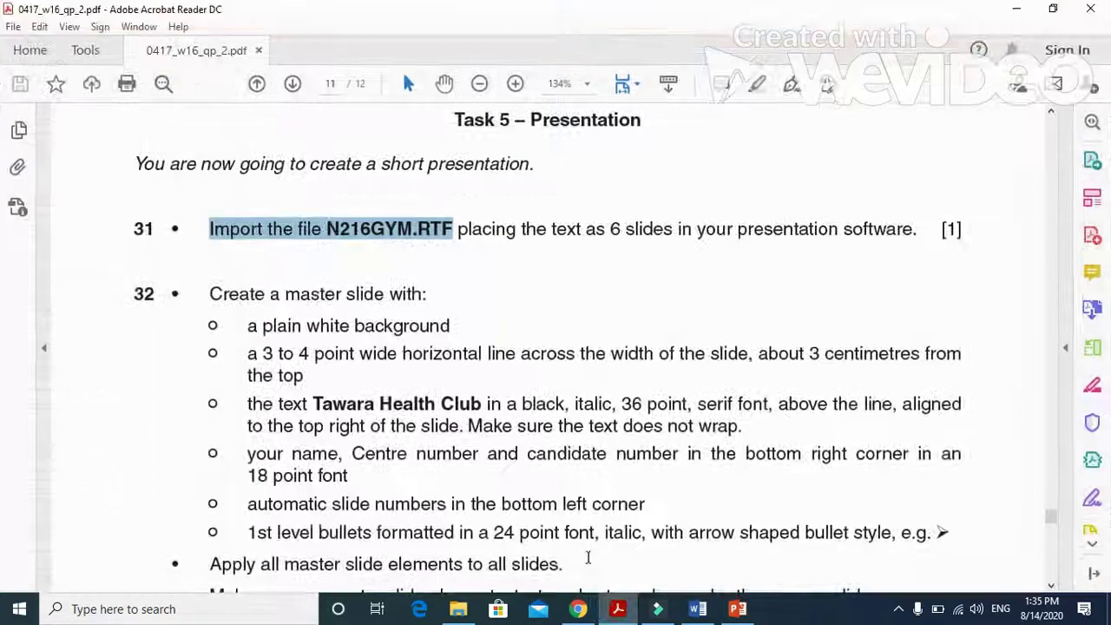
scroll(330, 436, "down", 1)
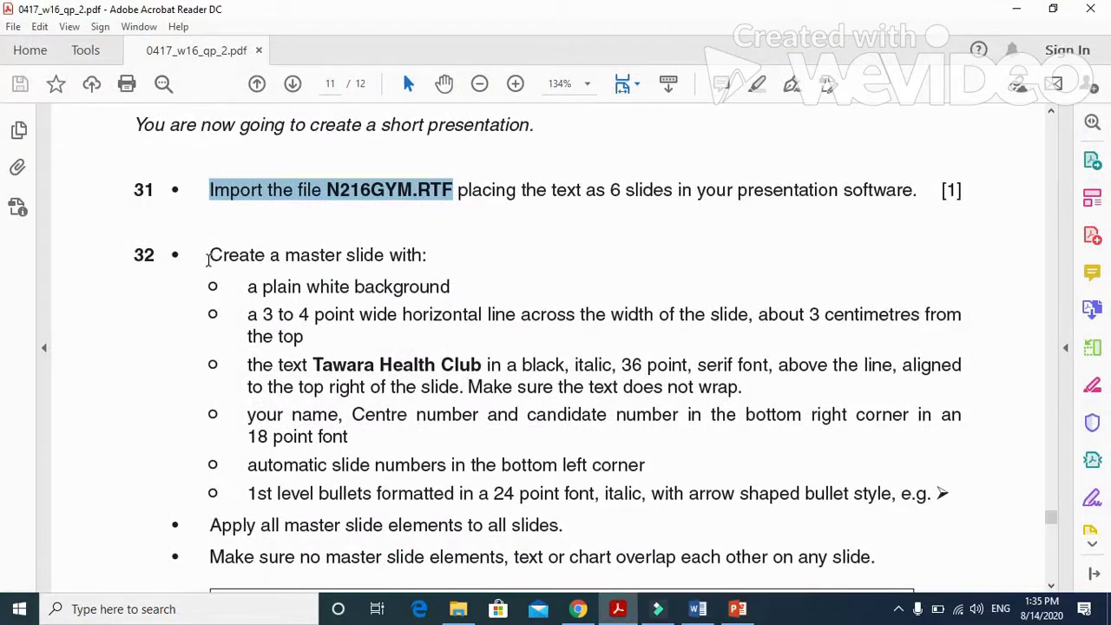
left_click_drag(209, 254, 426, 256)
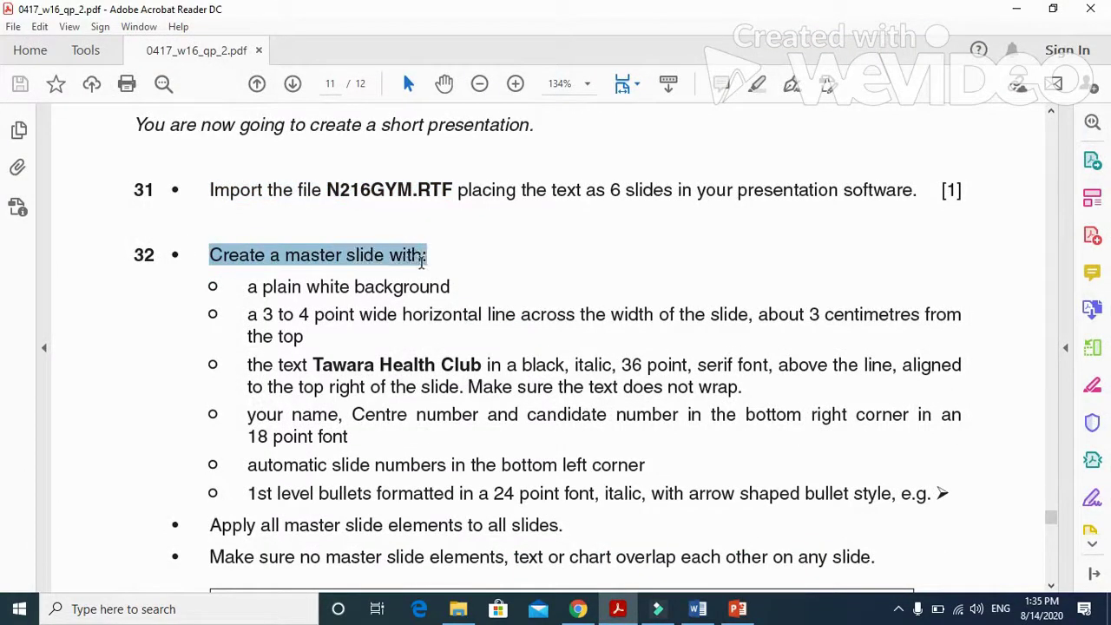
Enter Slide Master view with the top master slide selected, then return to the exam paper.
left_click(618, 610)
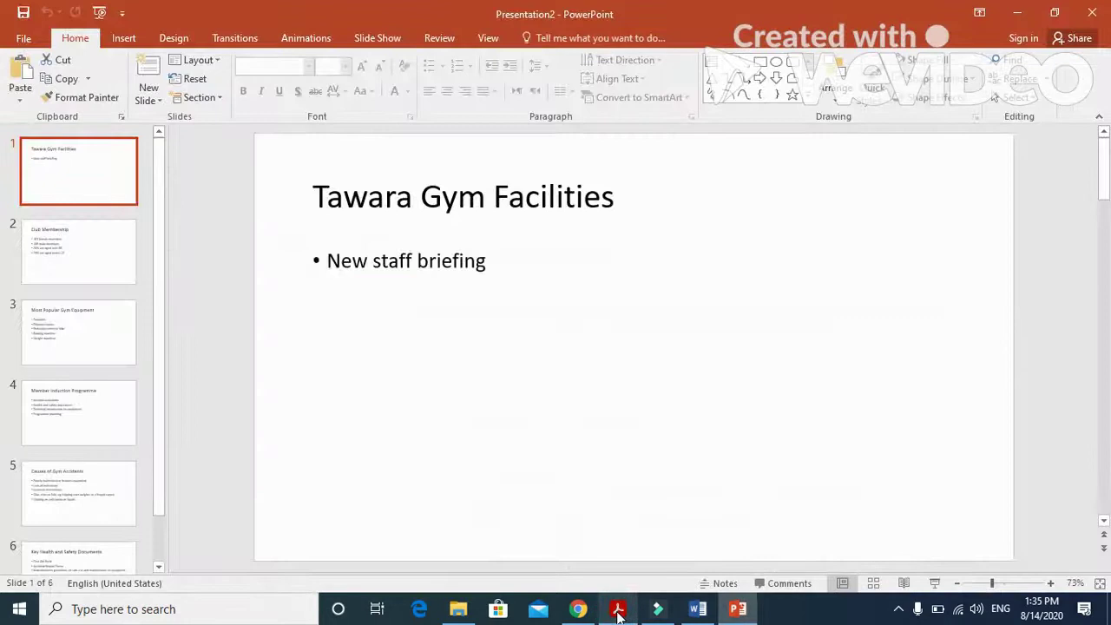
left_click(487, 40)
left_click(207, 87)
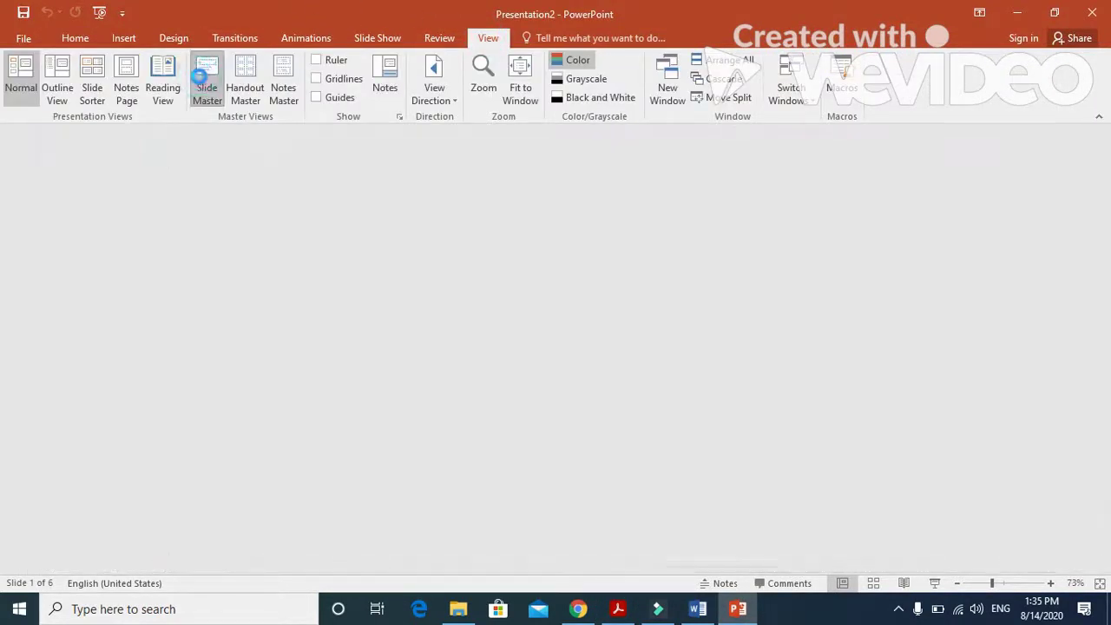
left_click_drag(159, 365, 165, 136)
left_click(64, 169)
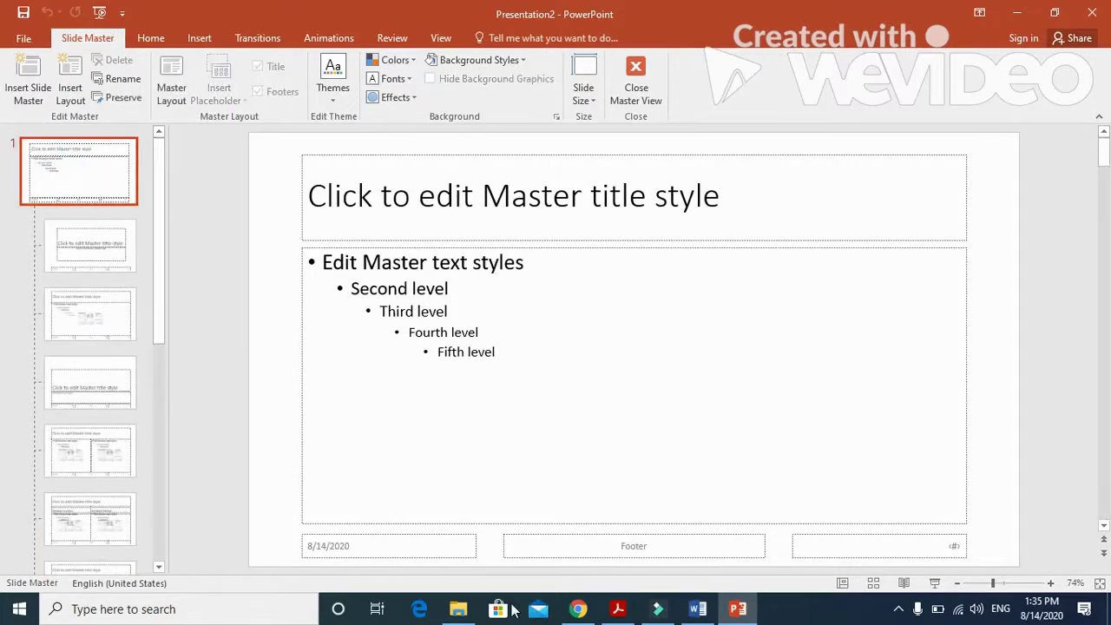
left_click(616, 610)
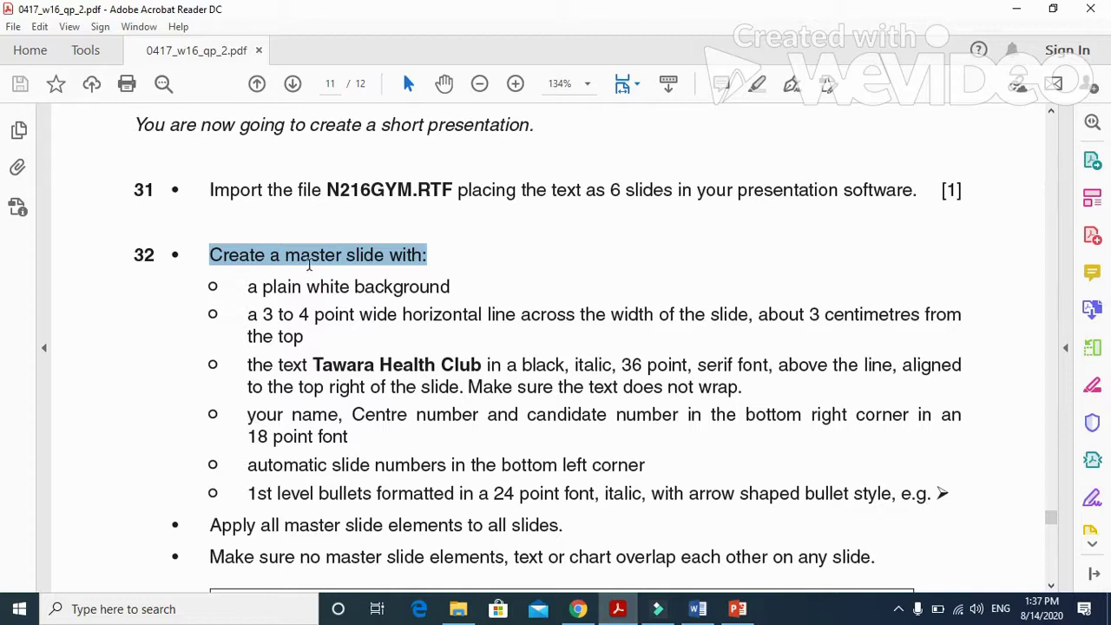
left_click_drag(246, 288, 450, 290)
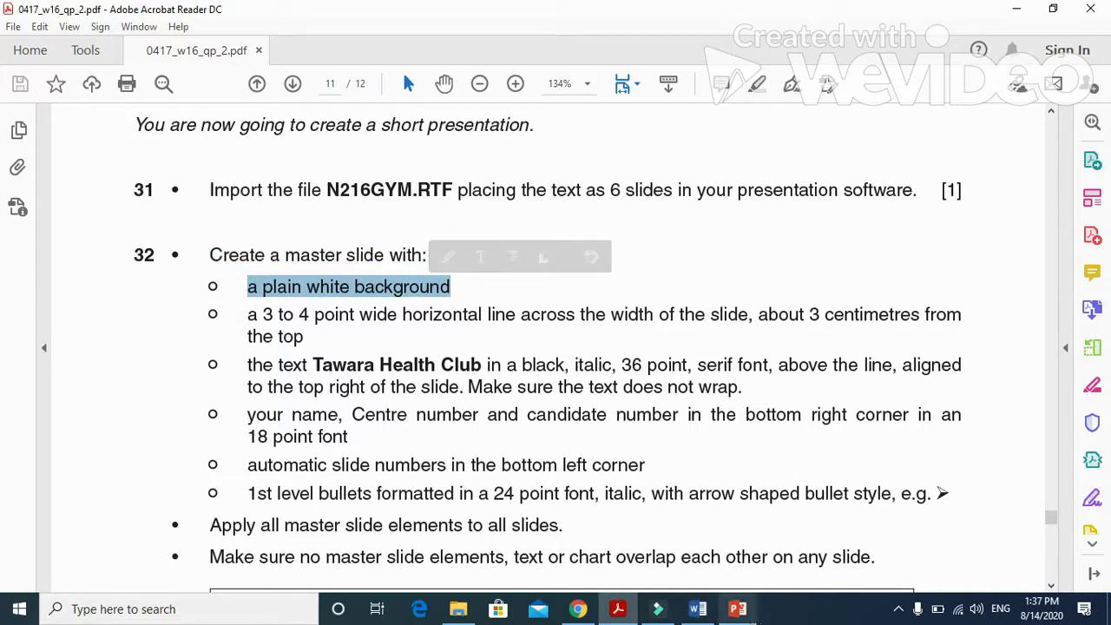
left_click(738, 609)
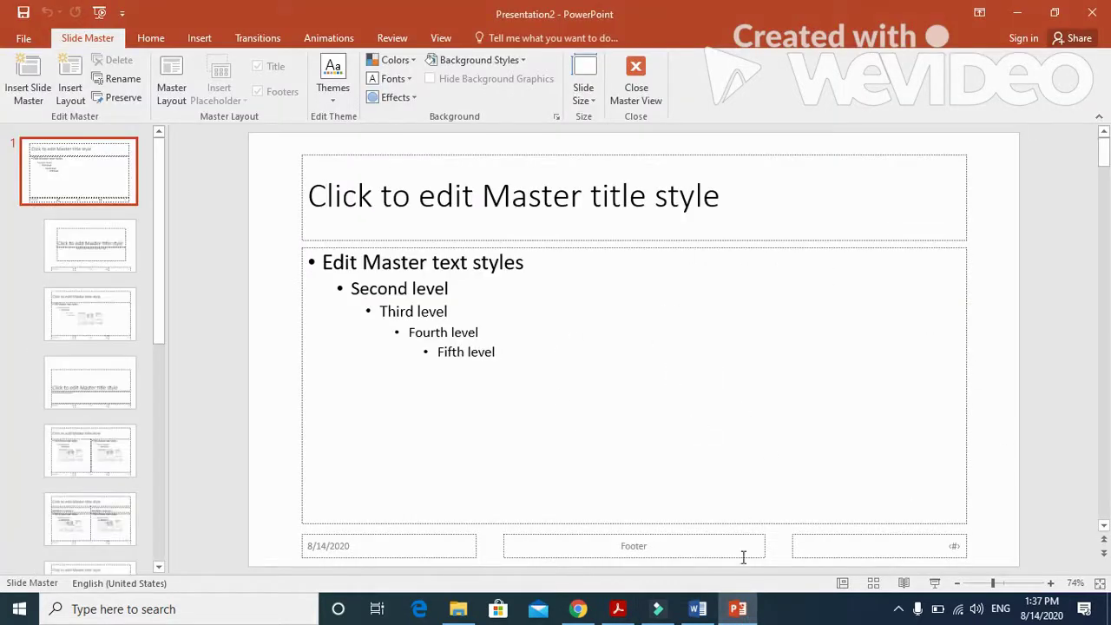
left_click(738, 608)
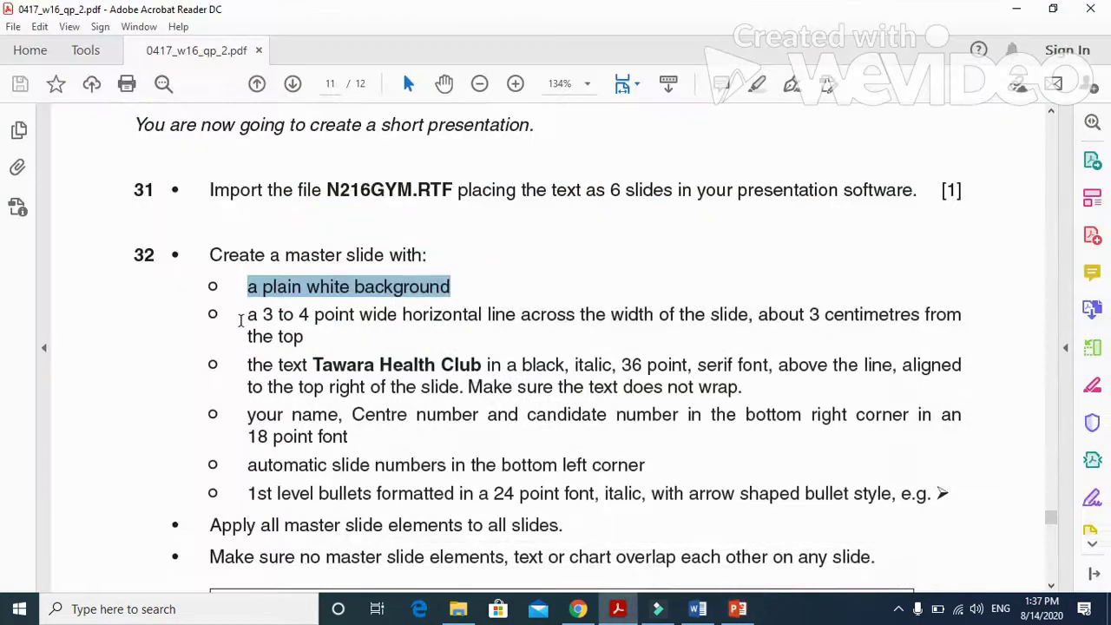
left_click_drag(241, 320, 412, 321)
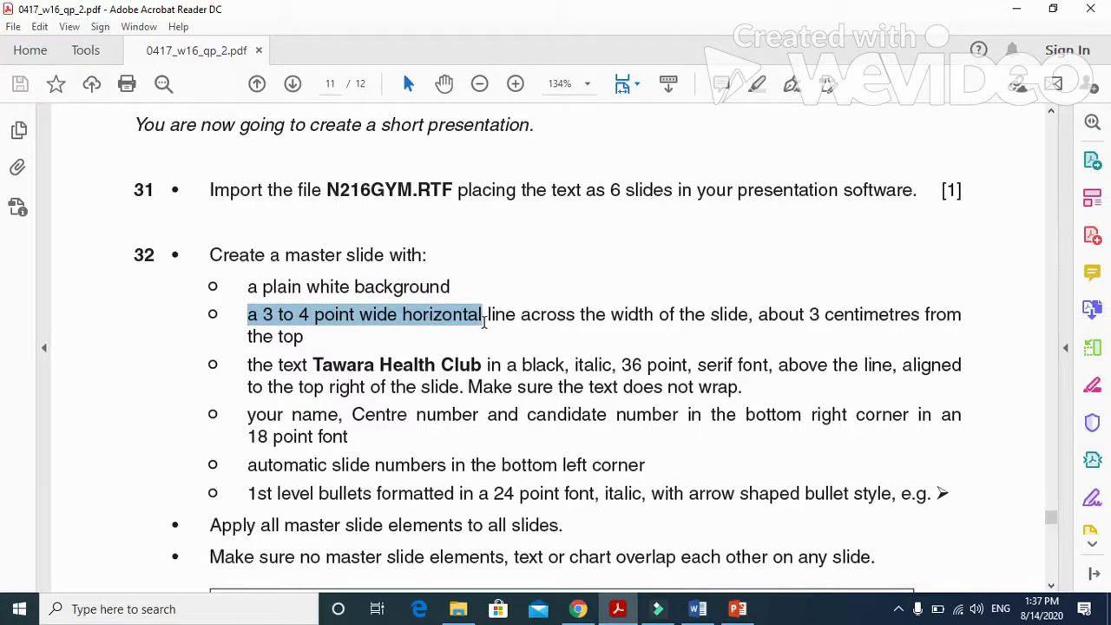
left_click_drag(485, 321, 960, 319)
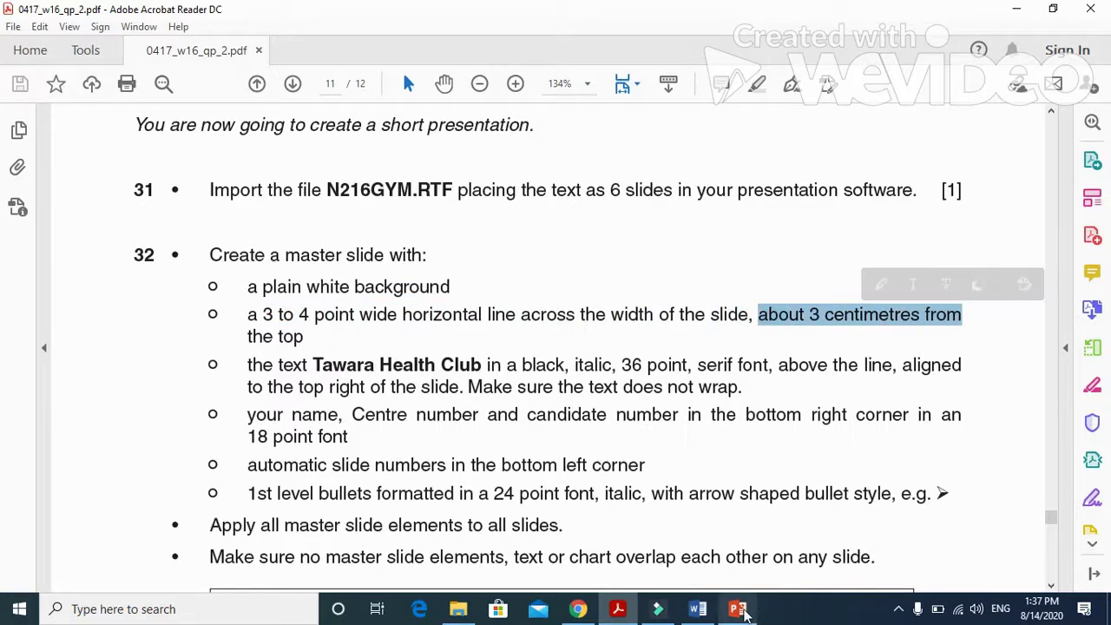
Turn on the ruler in Slide Master view.
left_click(738, 608)
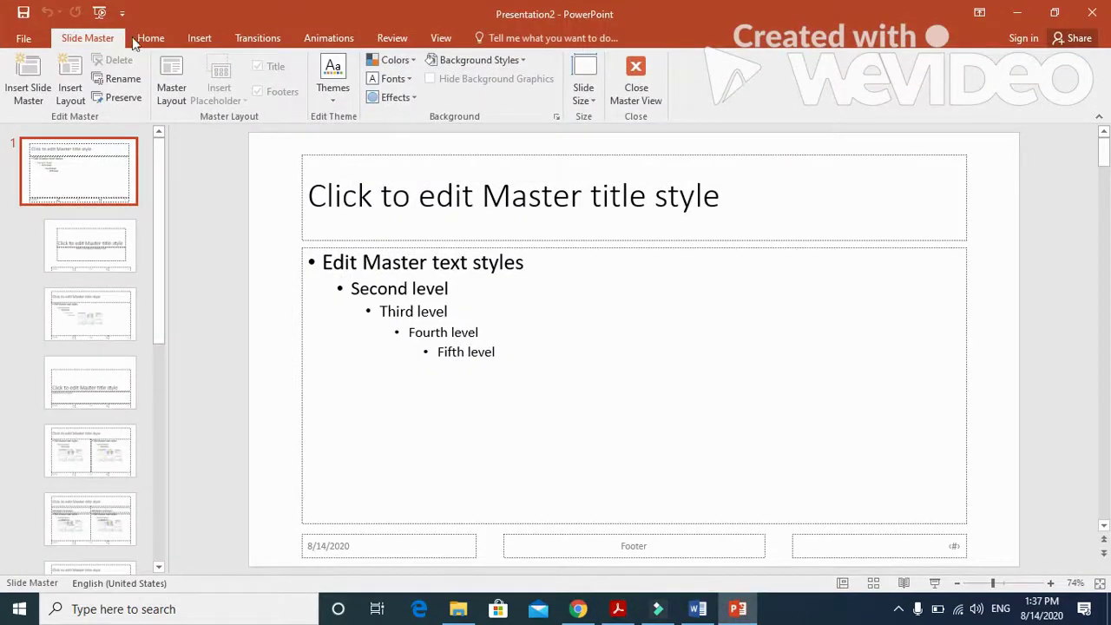
left_click(197, 37)
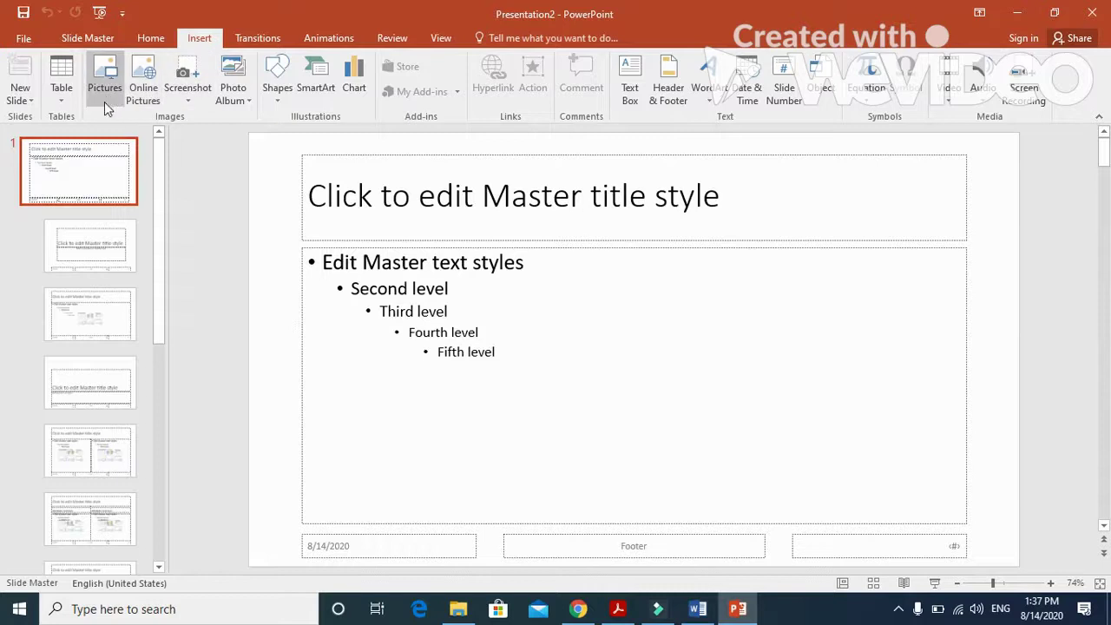
left_click(274, 102)
left_click(286, 132)
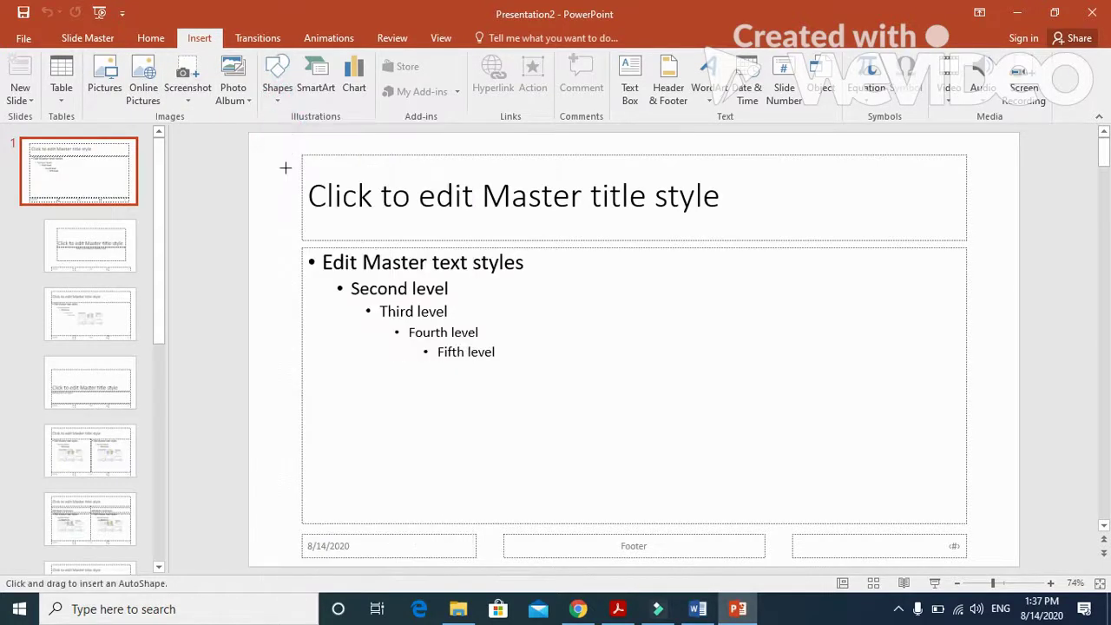
left_click(441, 37)
left_click(335, 59)
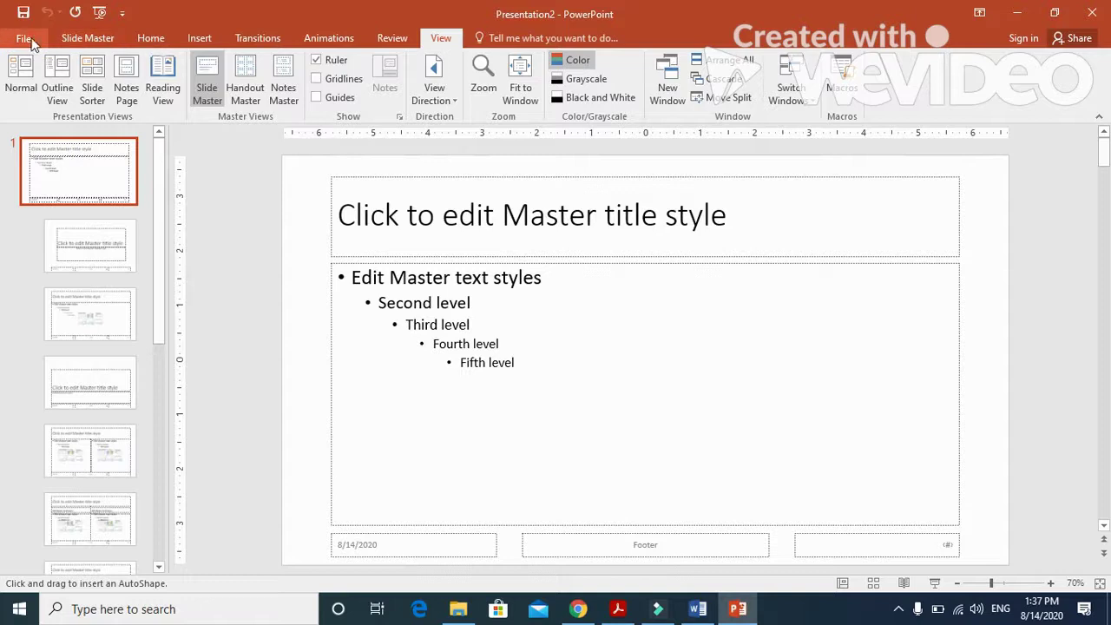
Draw a straight horizontal line across the full master slide width below the title.
left_click(191, 37)
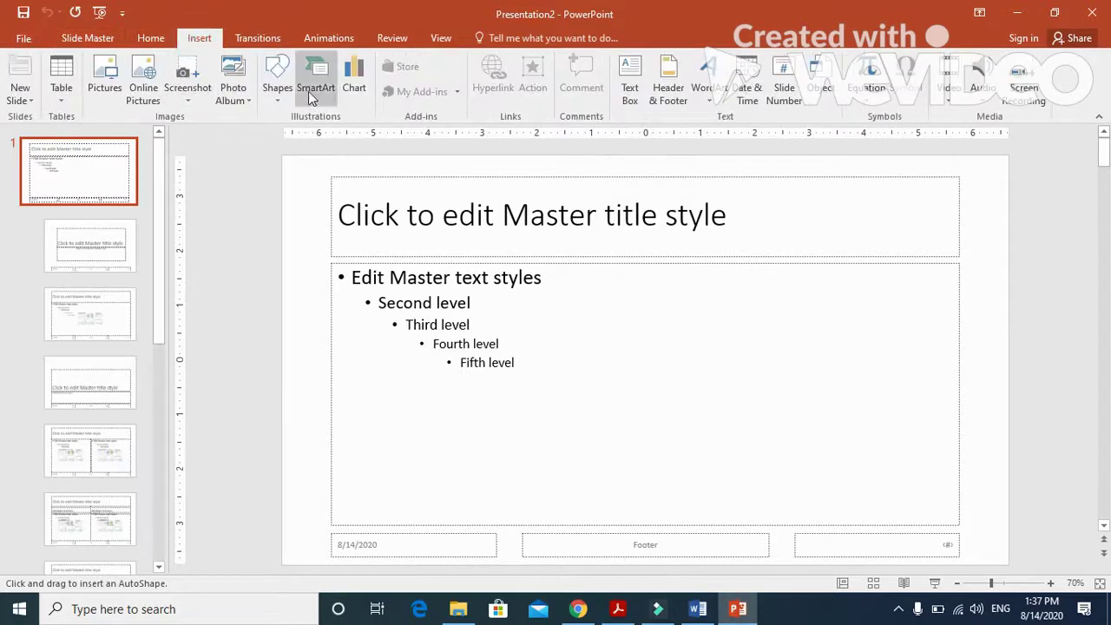
left_click(277, 85)
left_click(293, 139)
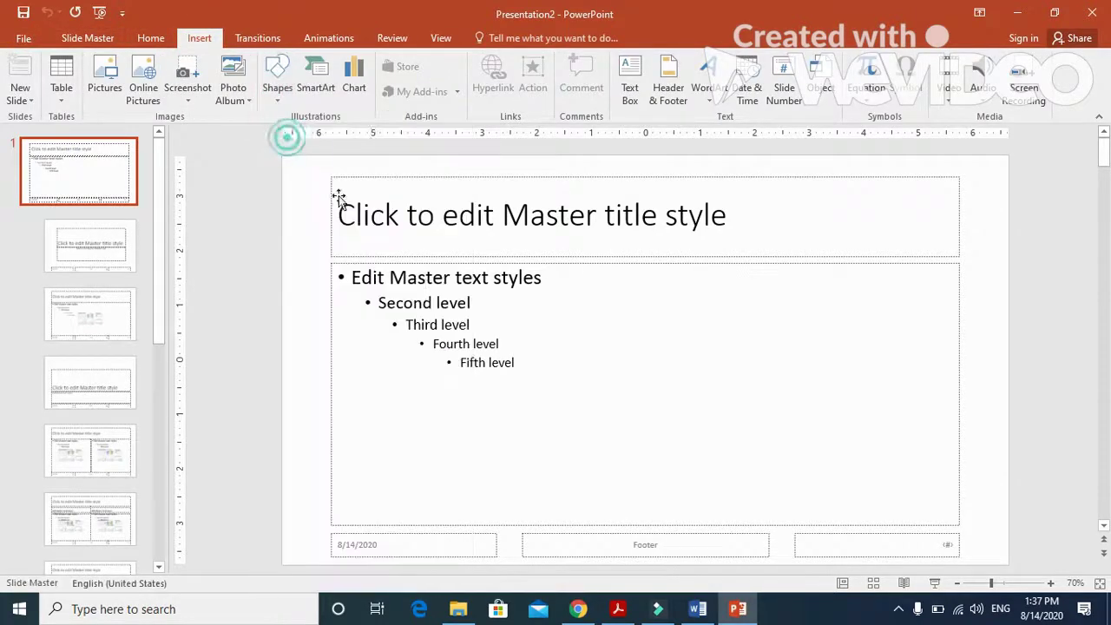
left_click(275, 104)
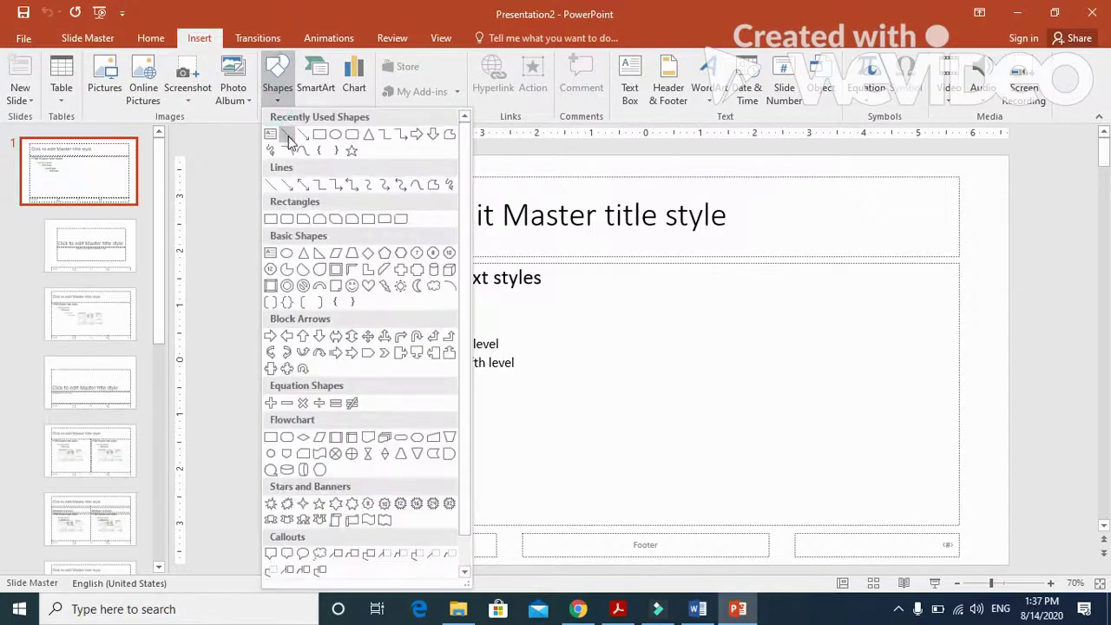
left_click(291, 139)
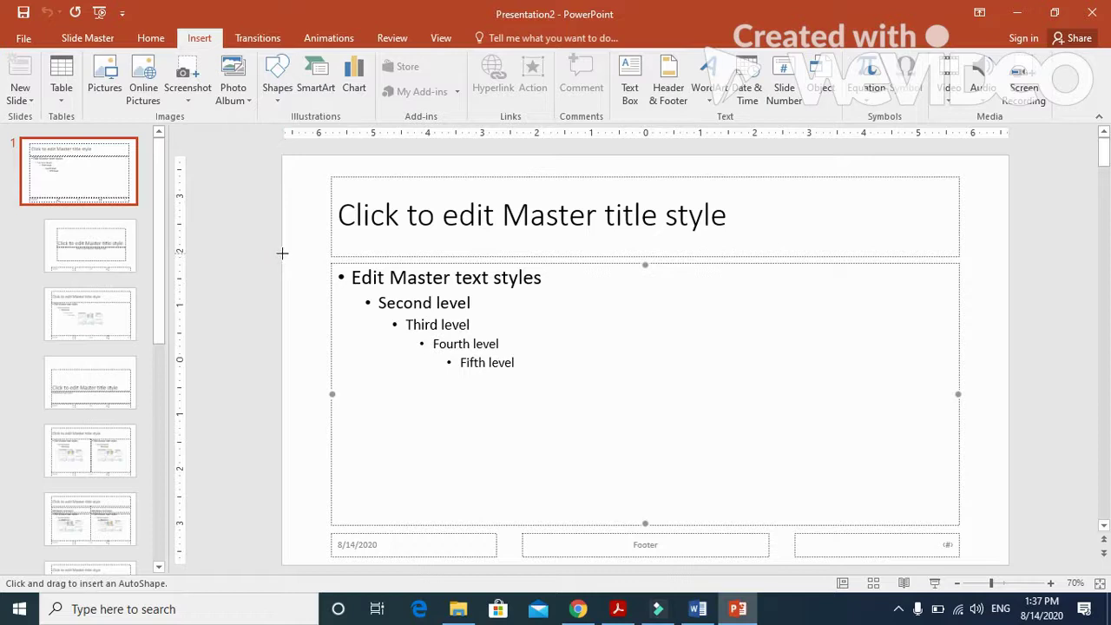
mouse_move(282, 253)
left_mouse_down()
mouse_move(481, 263)
mouse_move(1008, 256)
left_mouse_up()
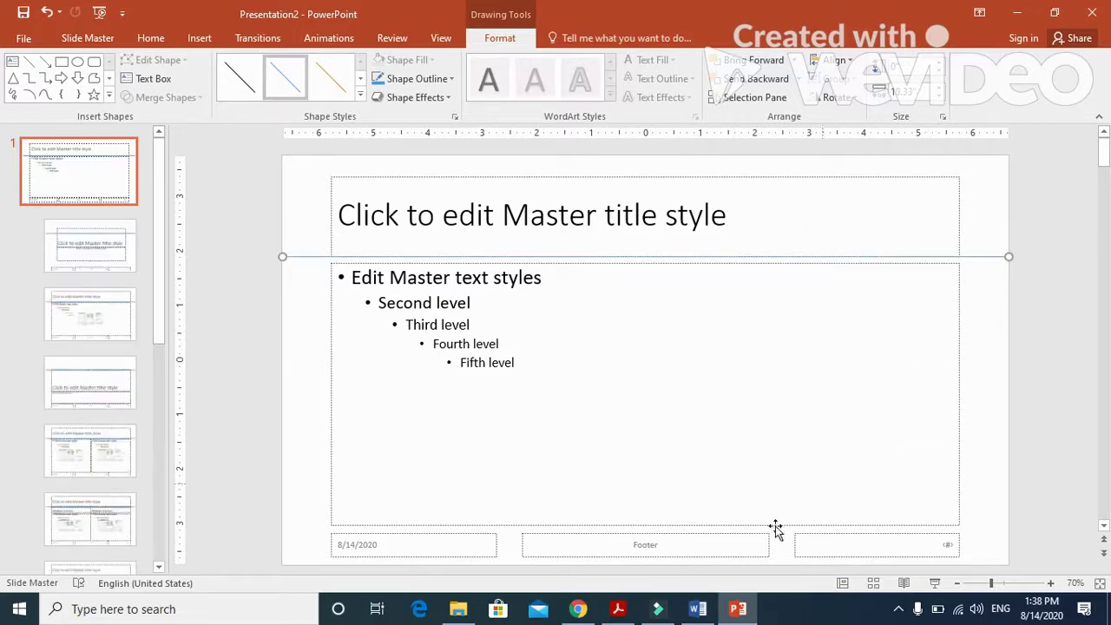
left_click(692, 613)
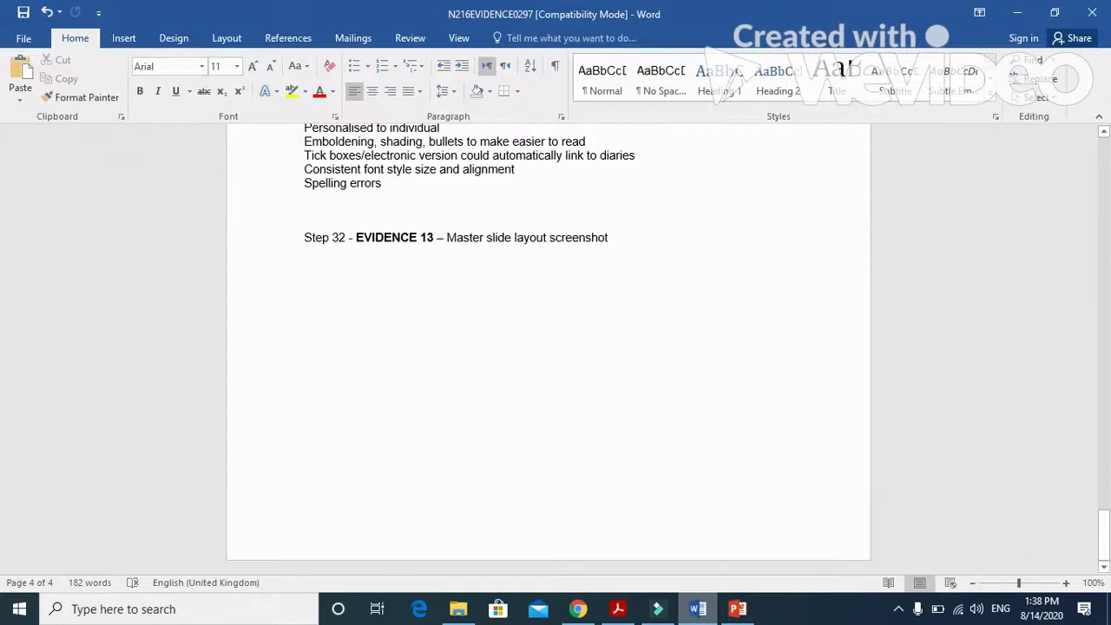
left_click(694, 612)
left_click(618, 608)
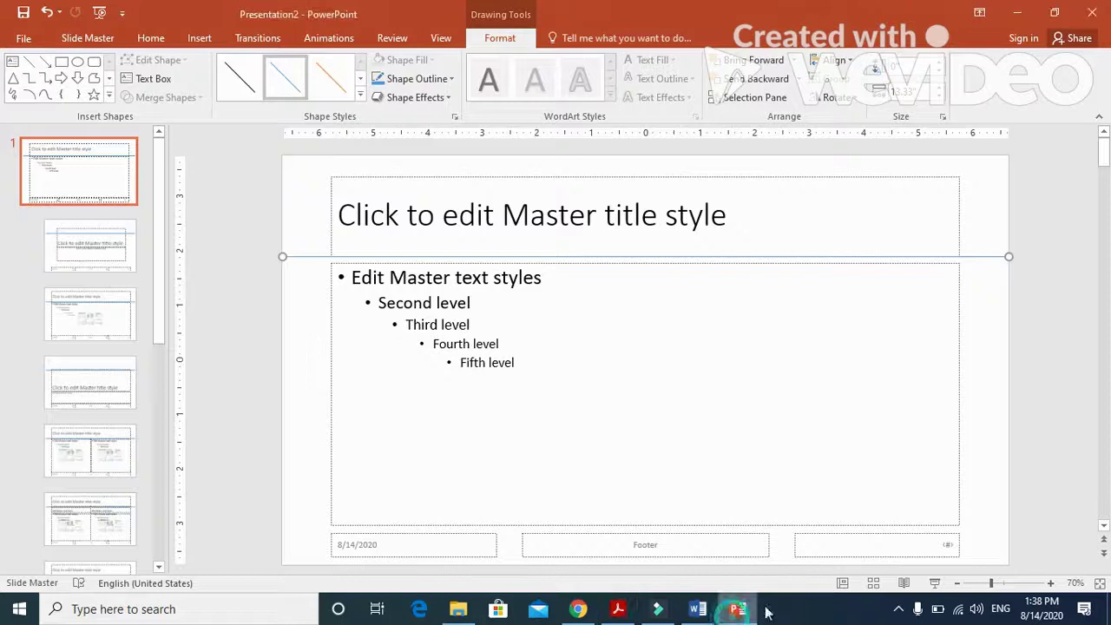
Set the master slide line's outline weight to 3 pt.
left_click(738, 608)
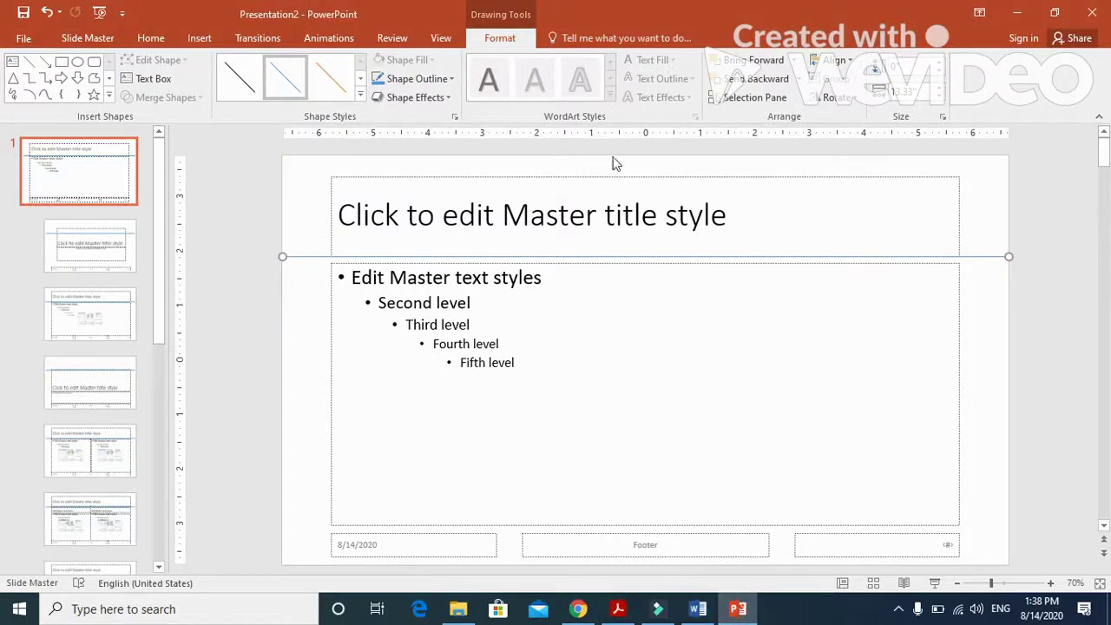
left_click(451, 80)
mouse_move(450, 283)
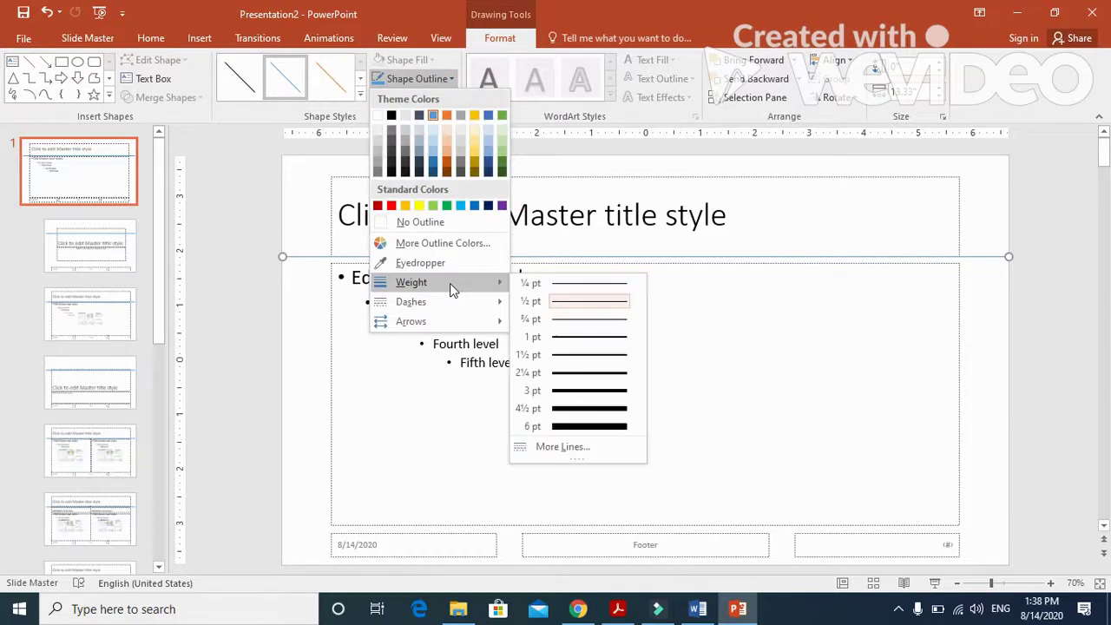
left_click(572, 392)
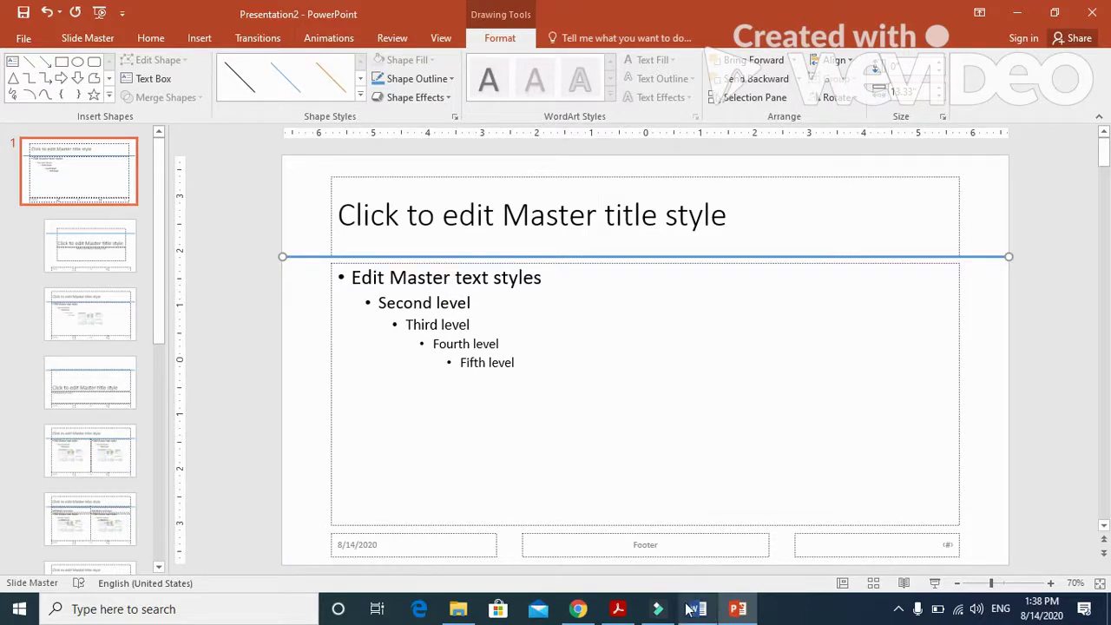
Select the words 'Tawara Health Club' in question 32 of the exam paper.
left_click(618, 609)
left_click_drag(244, 365, 464, 376)
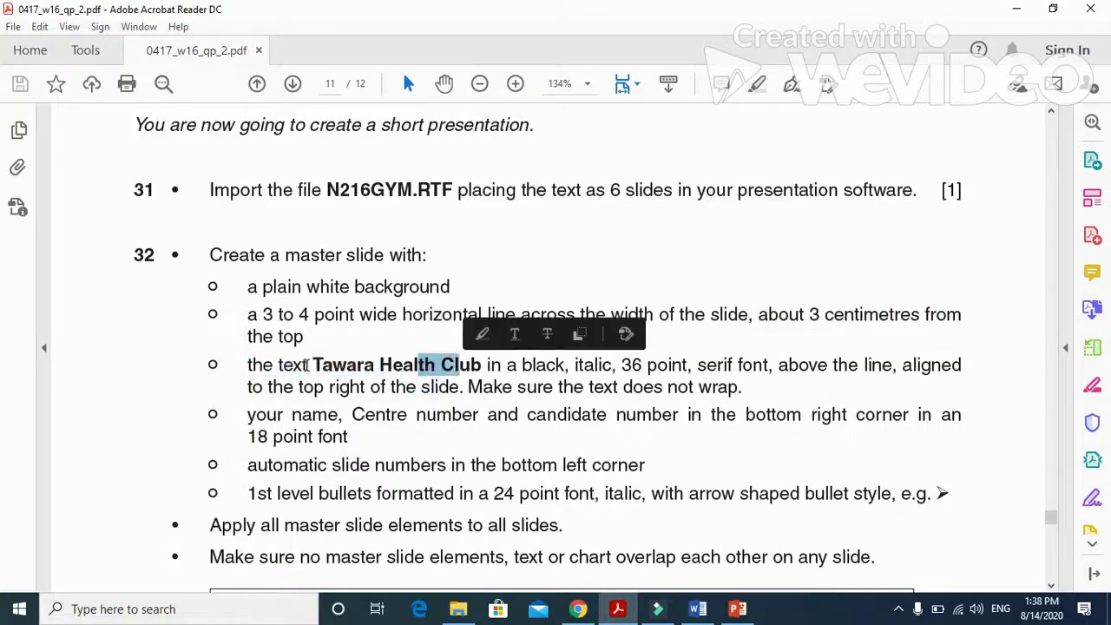
double_click(309, 365)
left_click_drag(310, 365, 451, 371)
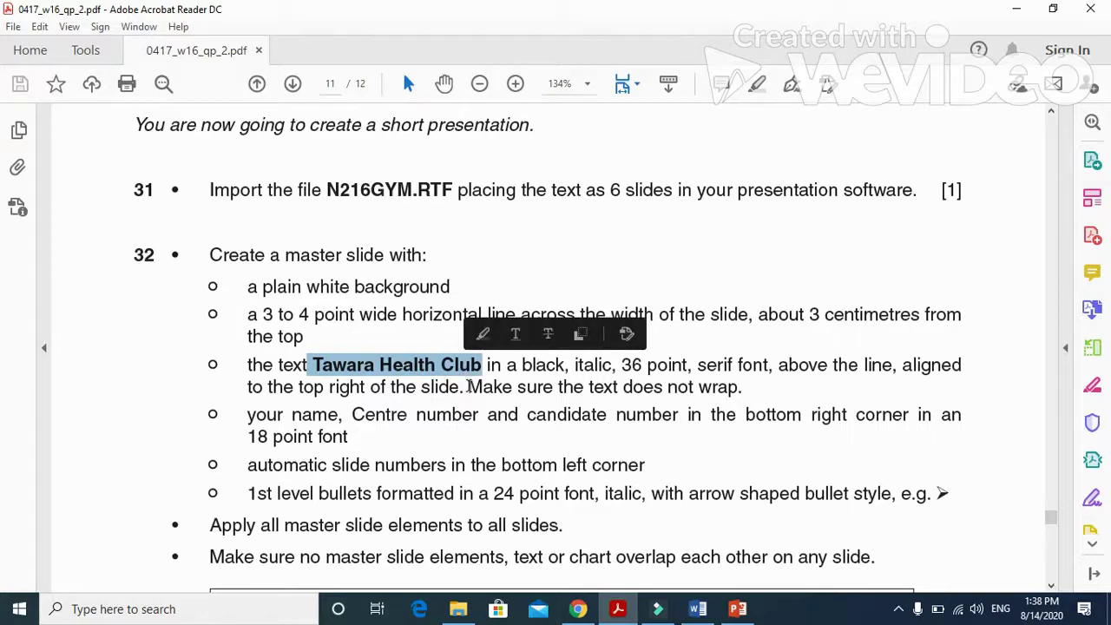
left_click(351, 371)
left_click_drag(312, 364, 464, 373)
key("ctrl+c")
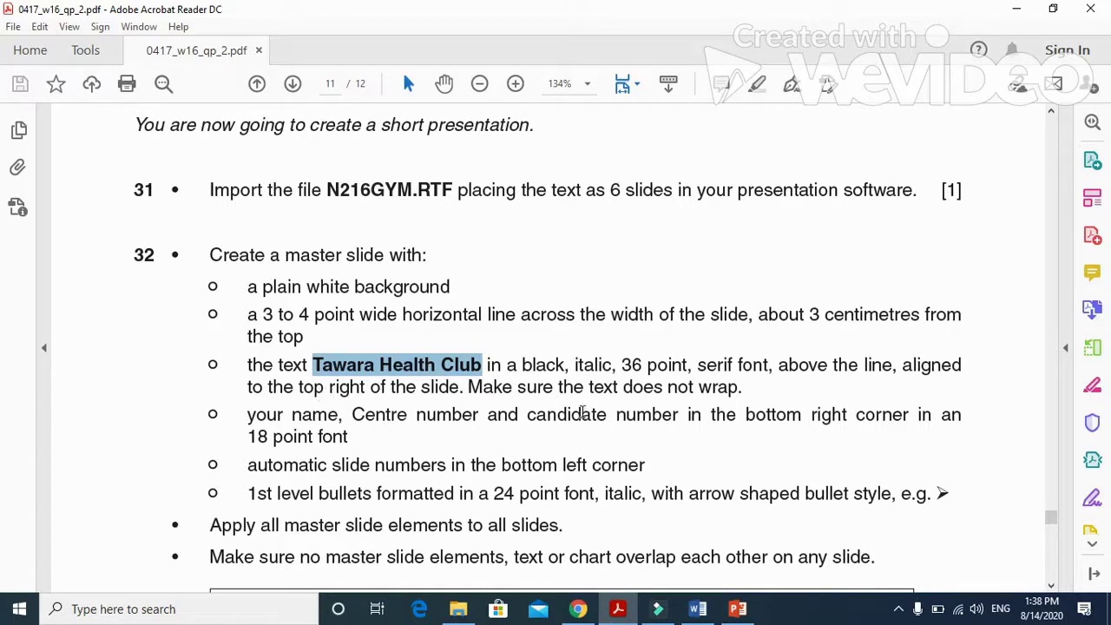
Draw a text box at the master slide's top right and paste 'Tawara Health Club' into it.
left_click(737, 609)
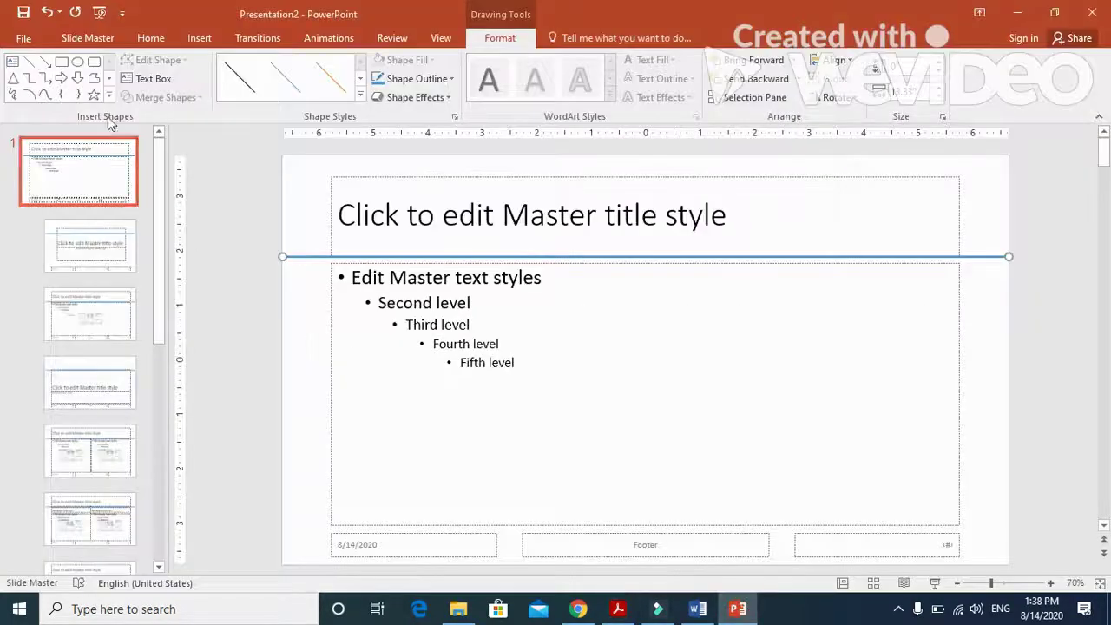
left_click(194, 40)
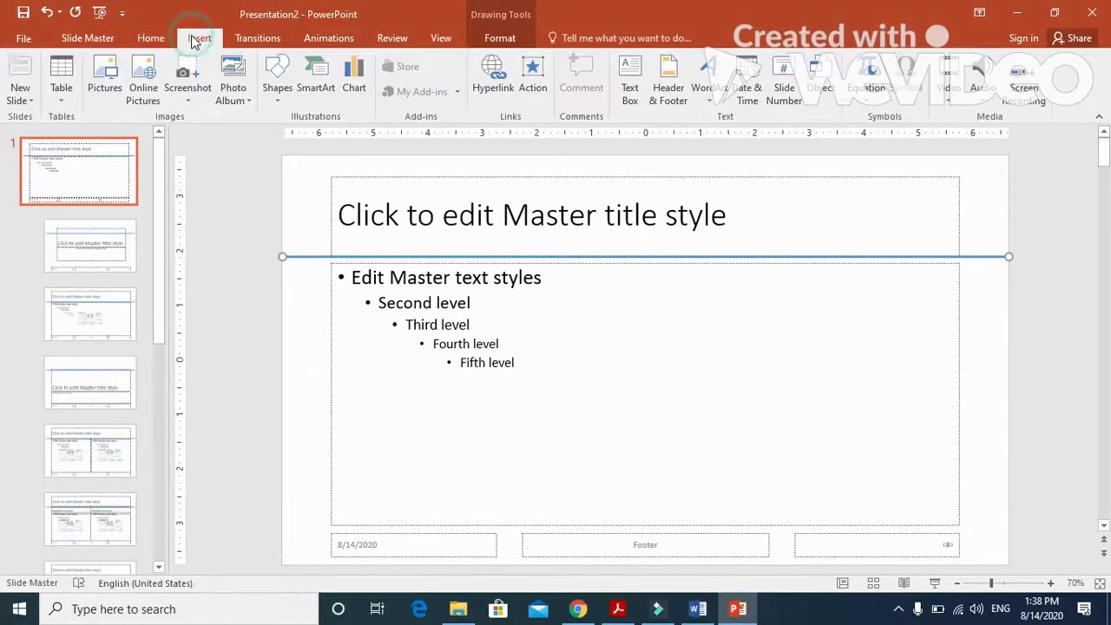
left_click(630, 82)
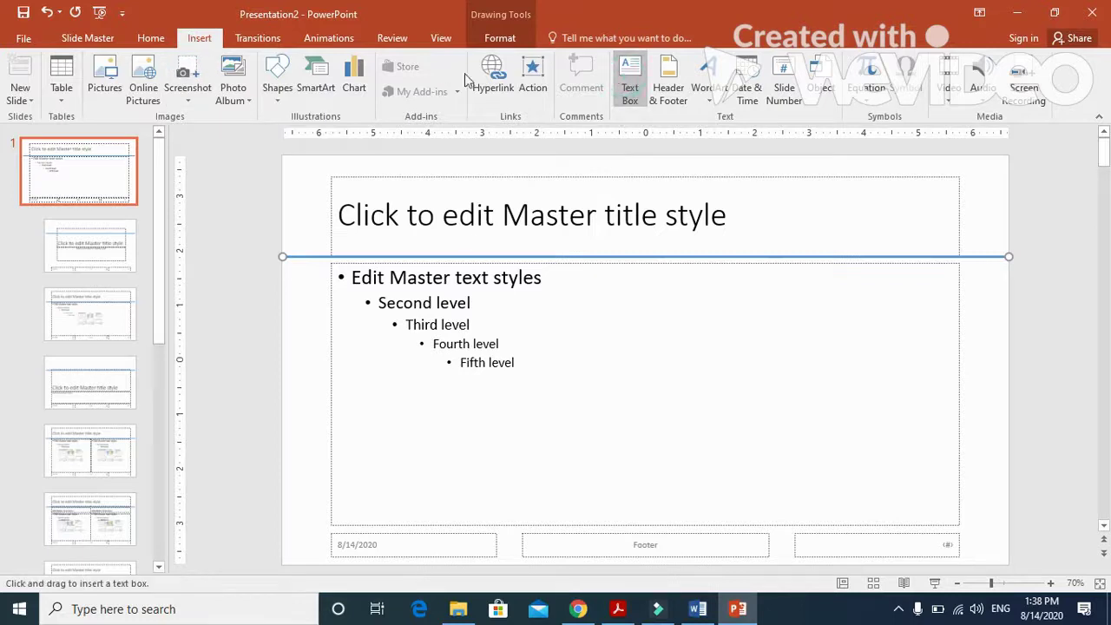
left_click_drag(748, 168, 1002, 213)
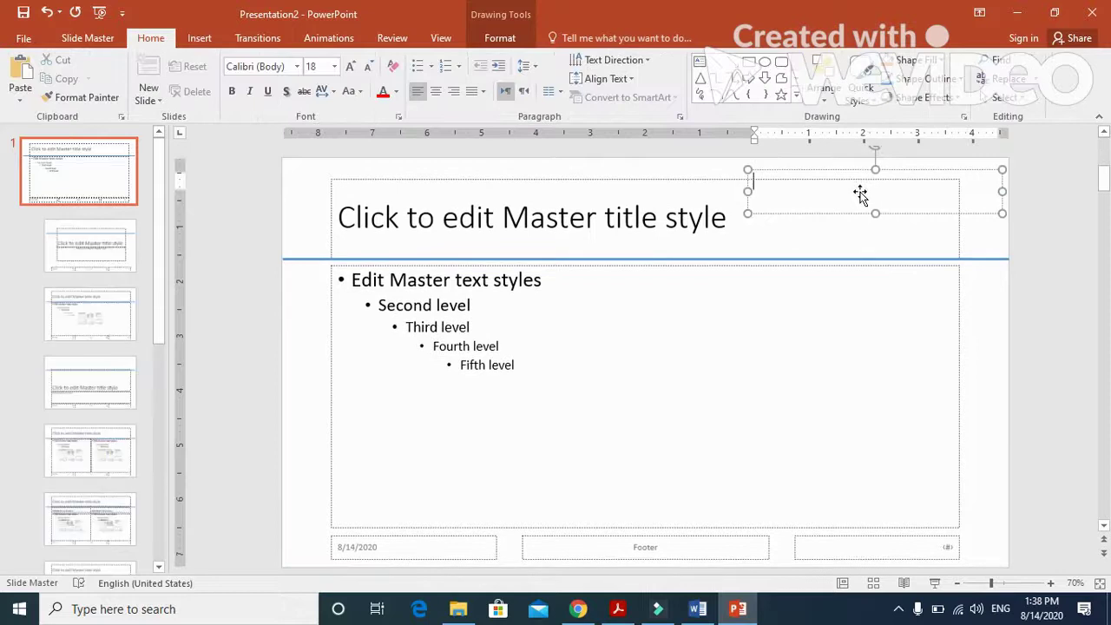
key("ctrl+v")
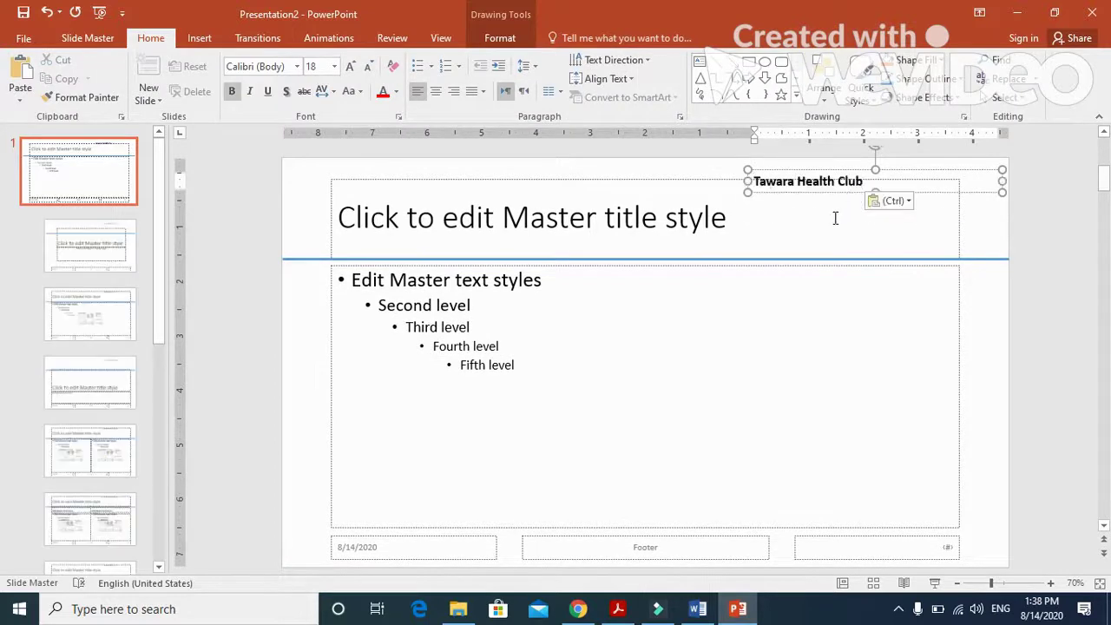
Move the 'Tawara Health Club' box up and slightly right, above the line.
left_click(876, 169)
left_click_drag(876, 170, 877, 155)
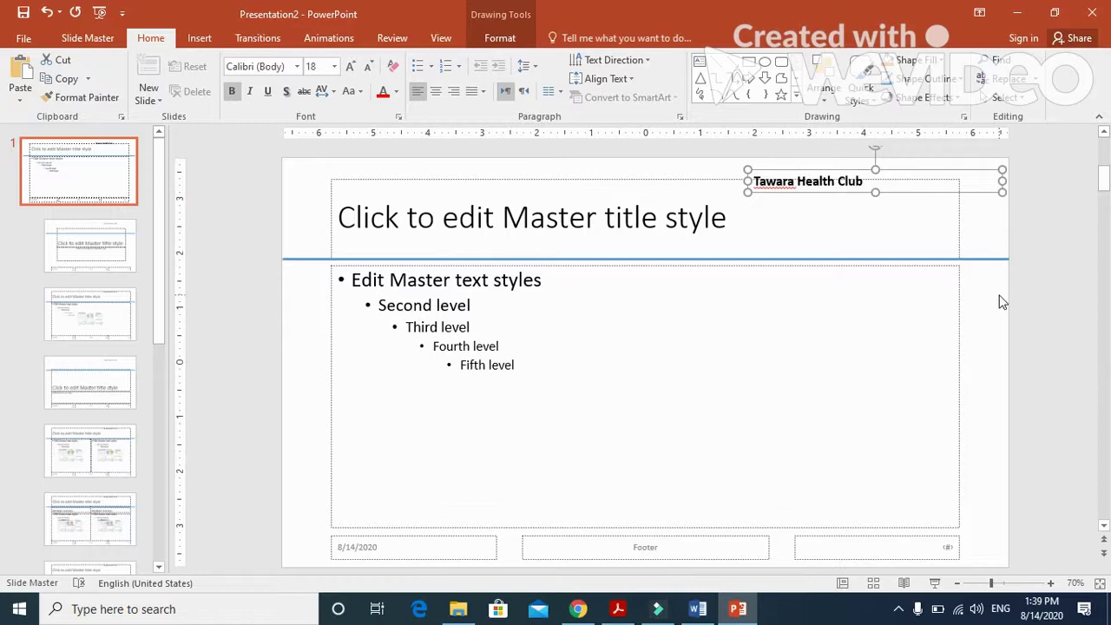
key("Up")
key("Up")
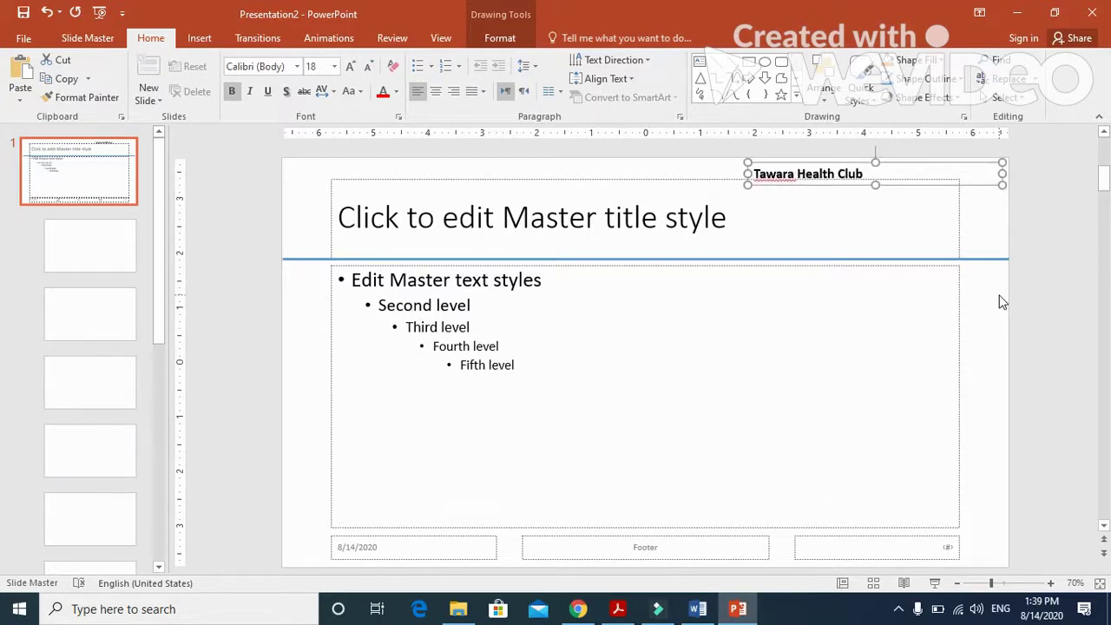
key("Up")
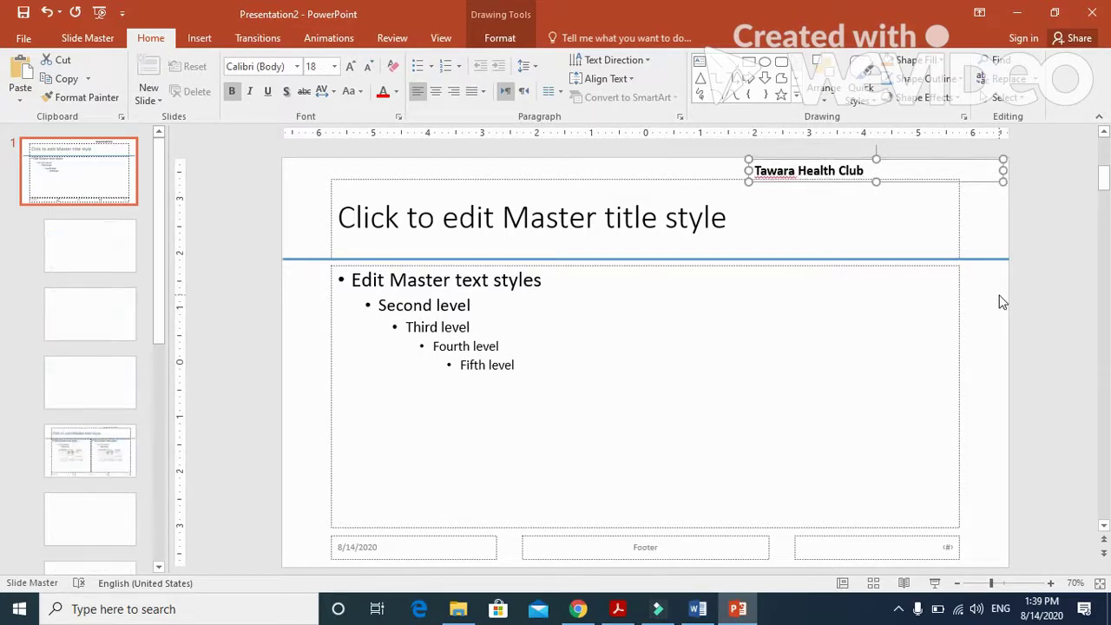
key("Right")
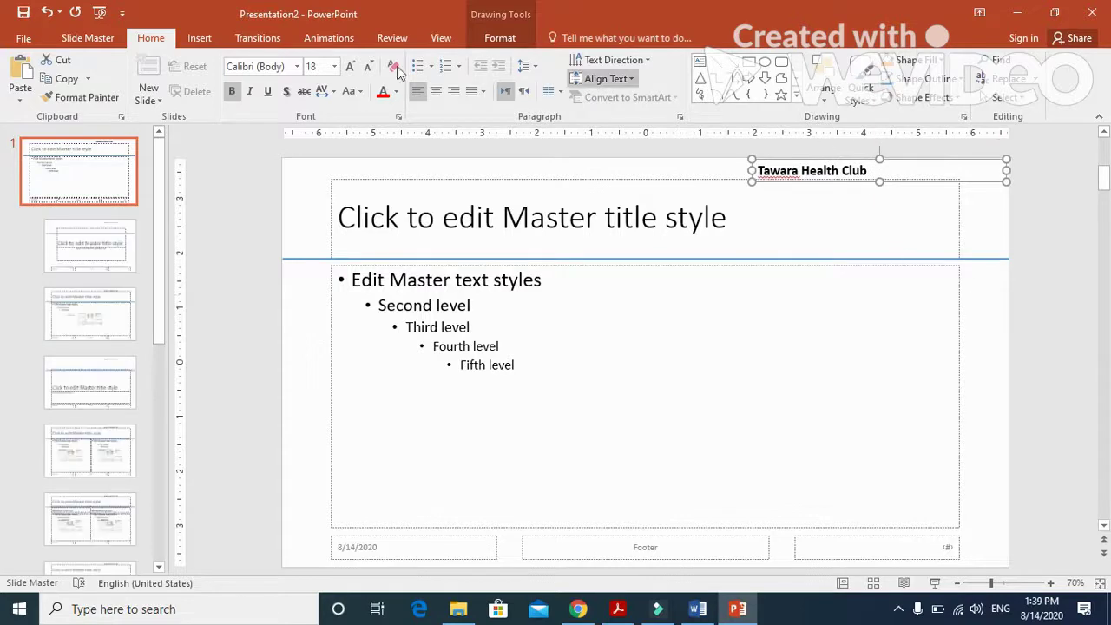
Make the heading 36 pt Arial and widen its box so it fits on one line.
left_click(335, 66)
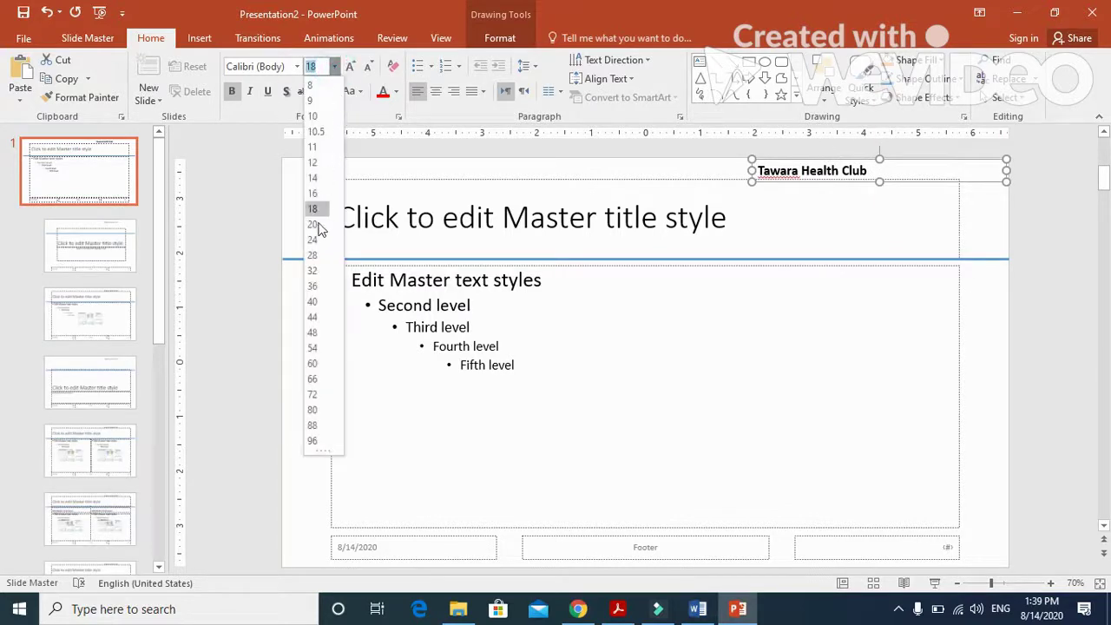
left_click(321, 286)
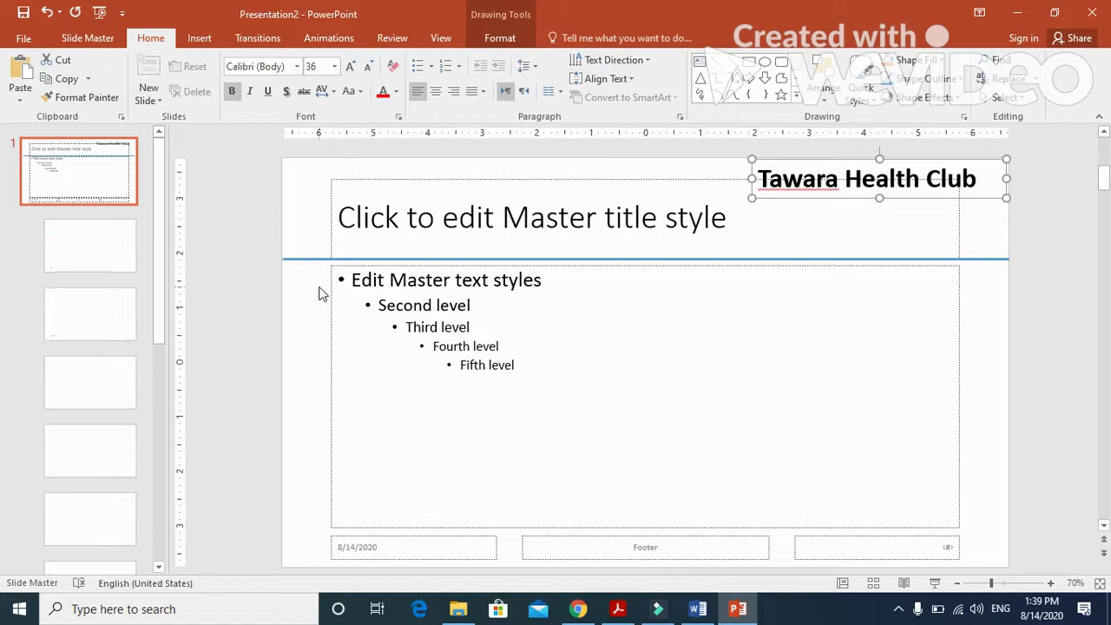
left_click(297, 66)
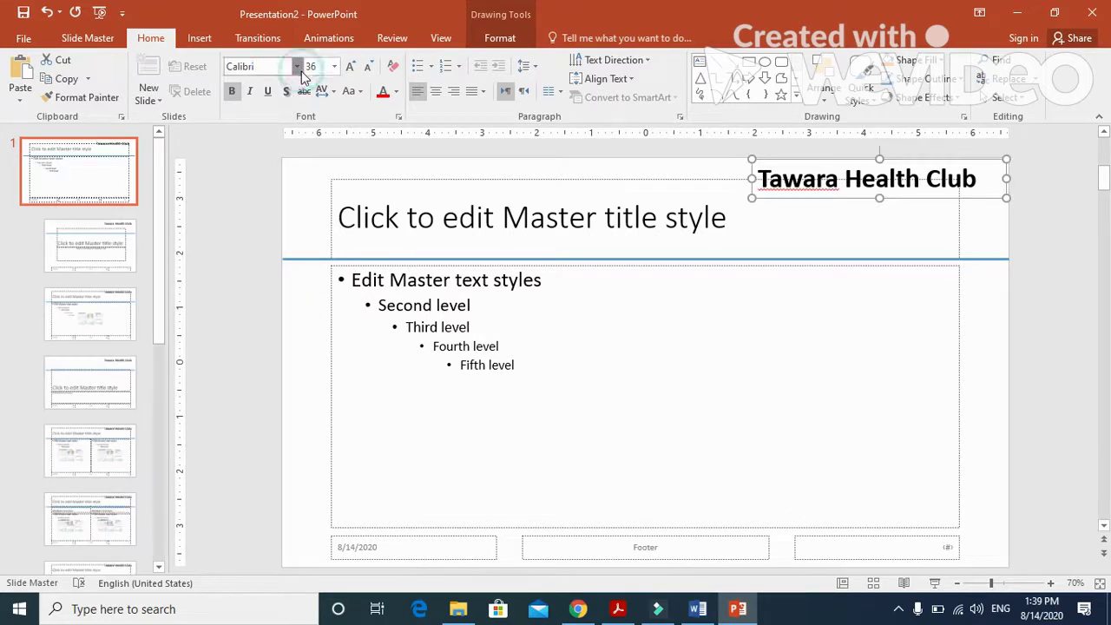
key("Down")
key("Down")
key("Down")
key("Down")
key("Down")
key("Down")
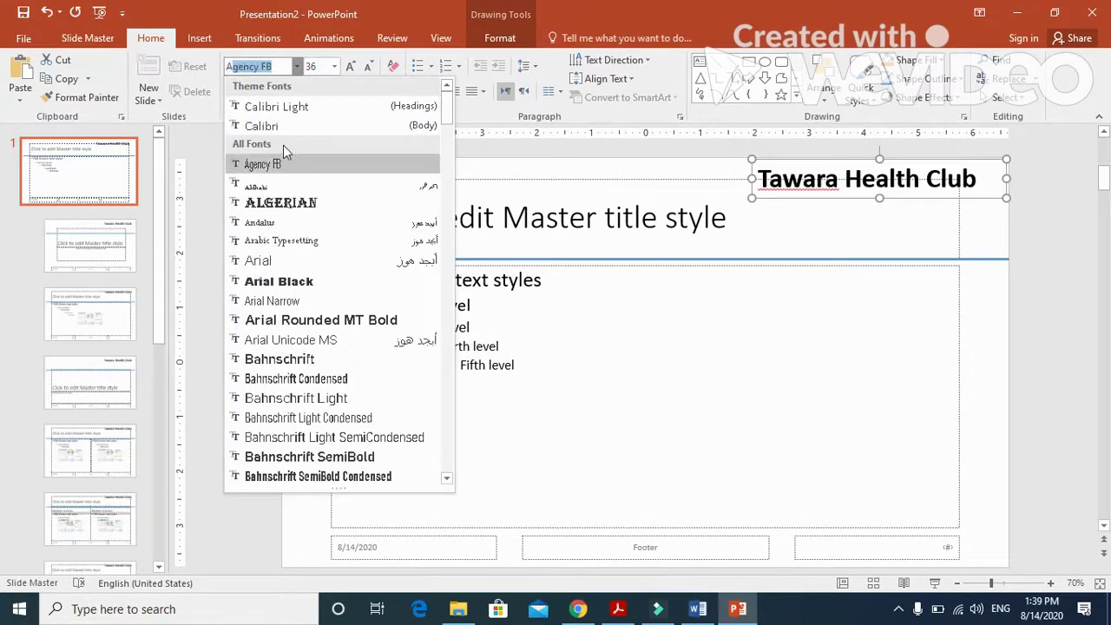
left_click(265, 265)
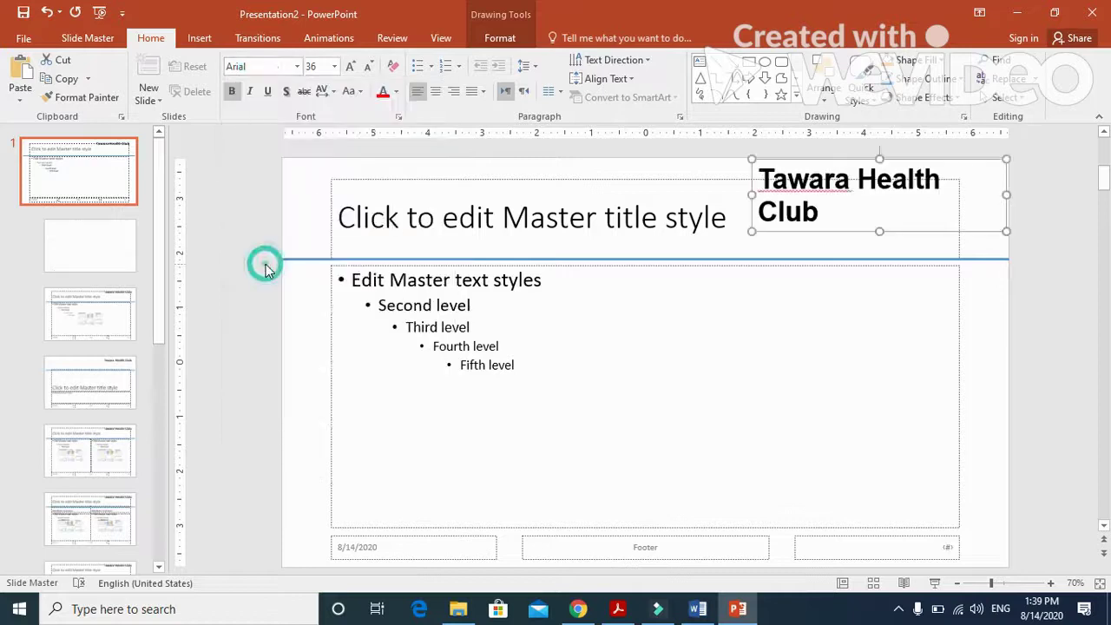
left_click_drag(754, 196, 743, 195)
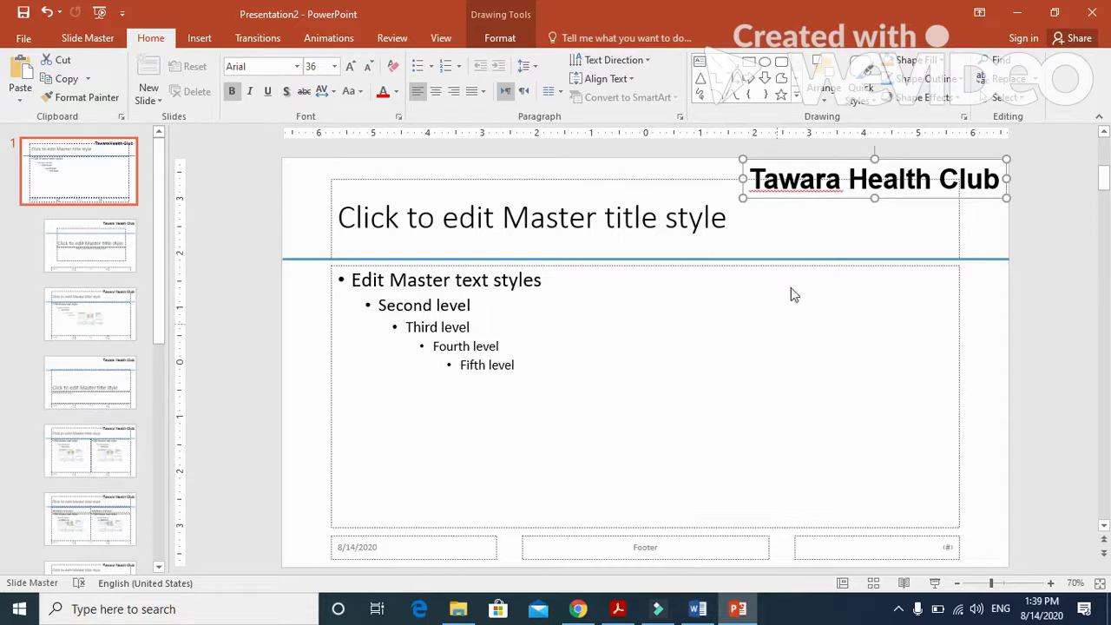
Highlight the '18 point font' requirement in the exam paper, then return to PowerPoint.
left_click(618, 608)
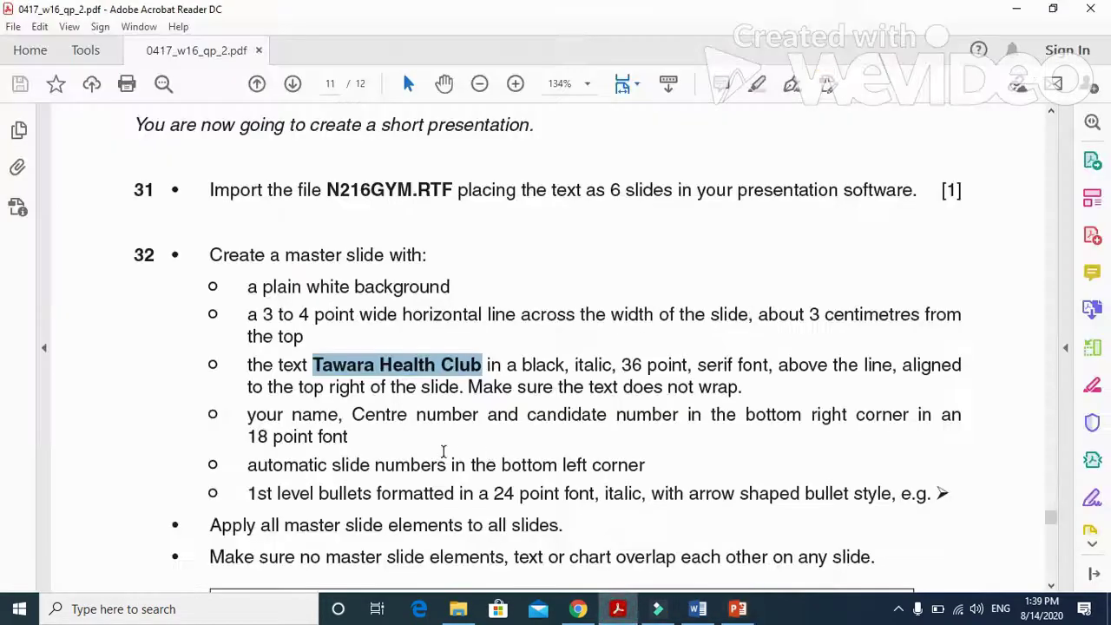
scroll(327, 335, "down", 2)
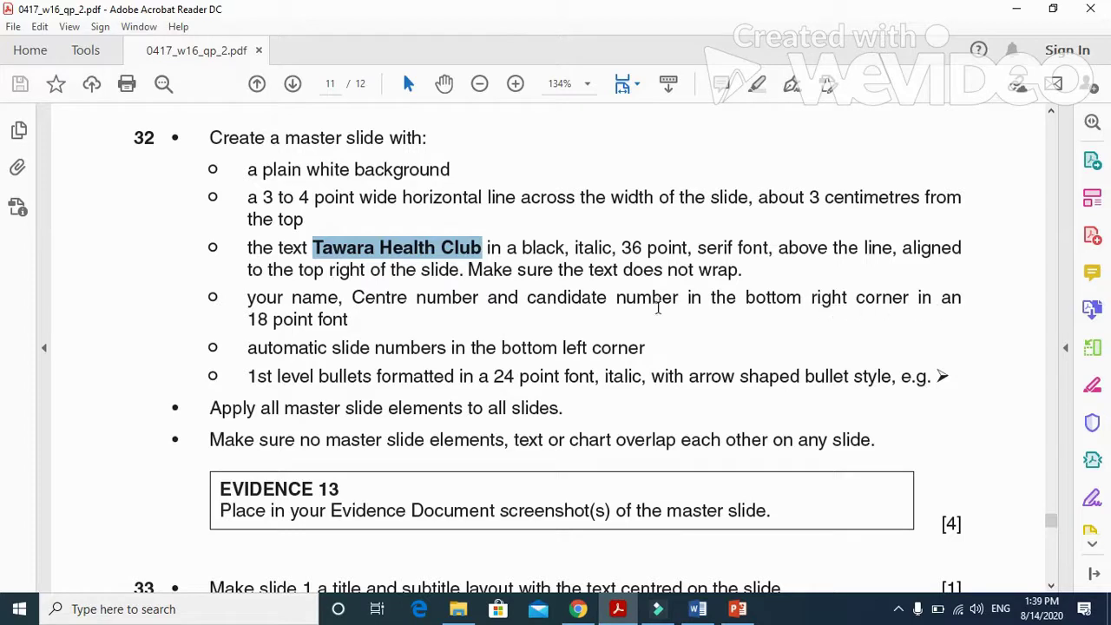
left_click_drag(250, 320, 356, 320)
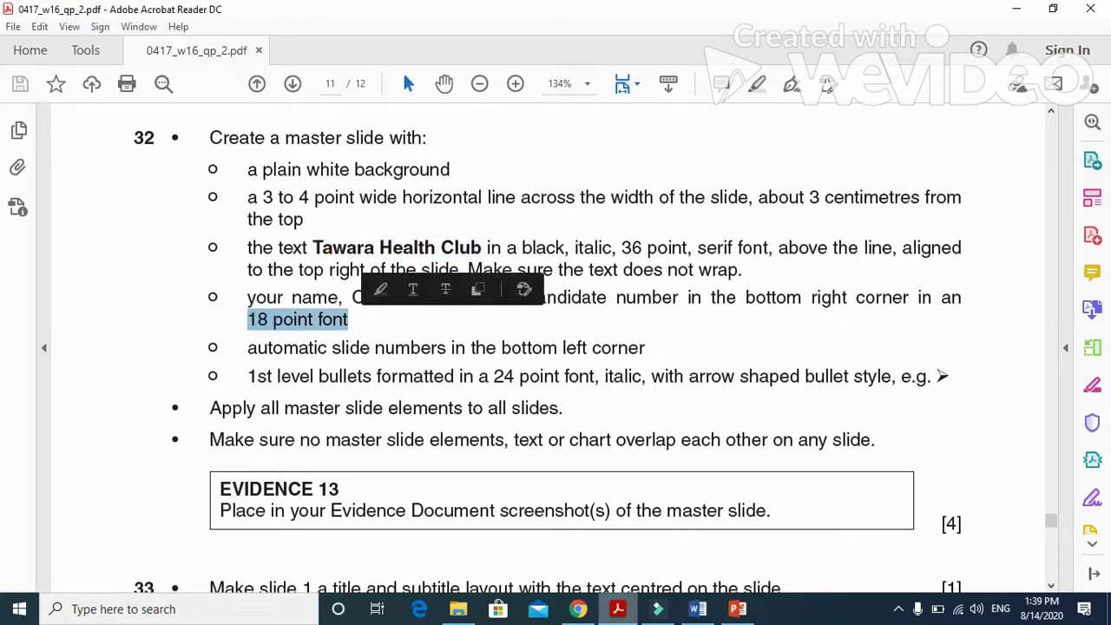
left_click(739, 610)
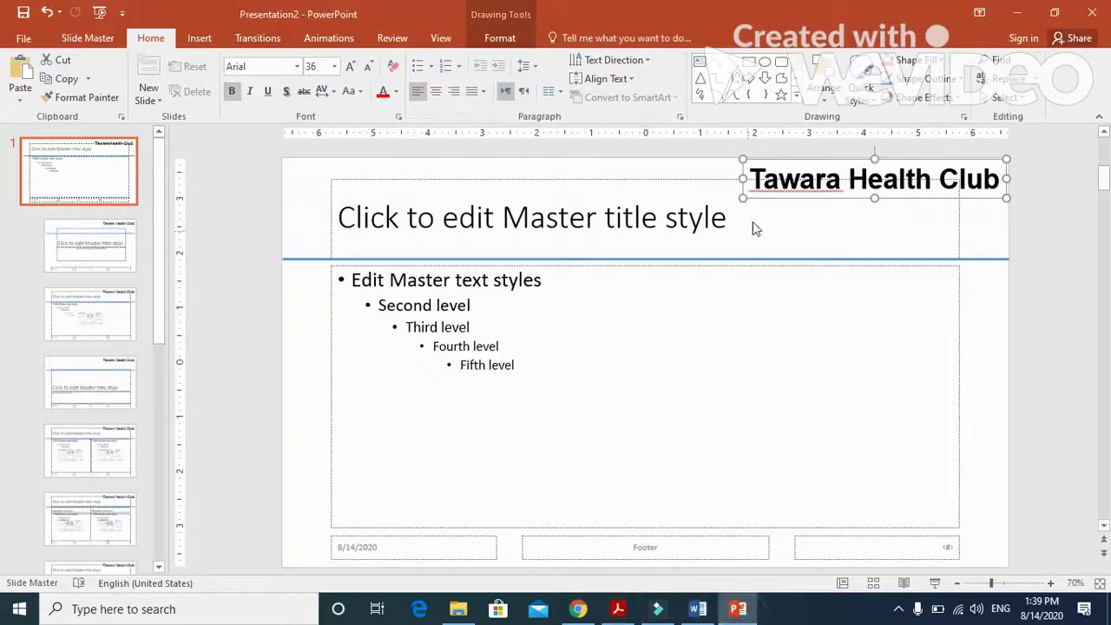
Enter the candidate's name, centre number and candidate number in the master footer placeholder.
left_click(659, 543)
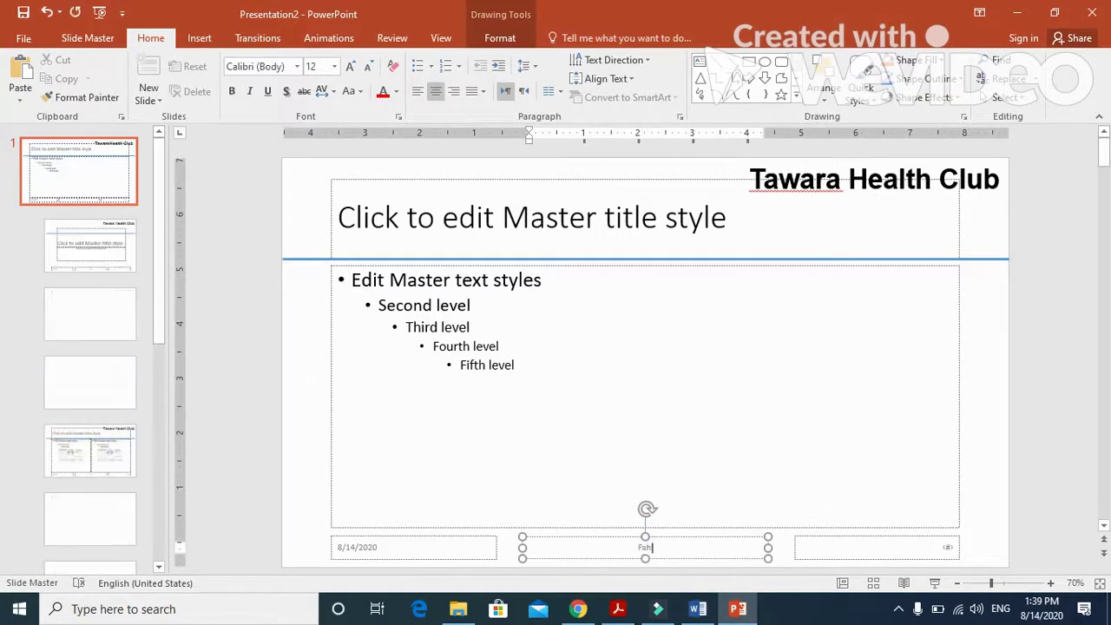
type("Fahim ")
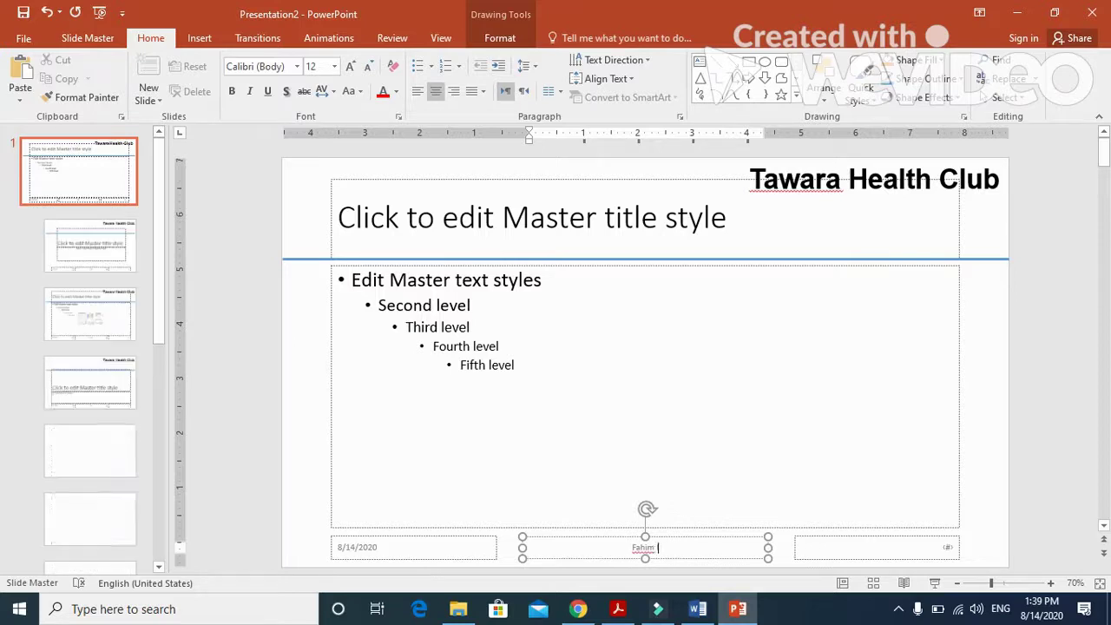
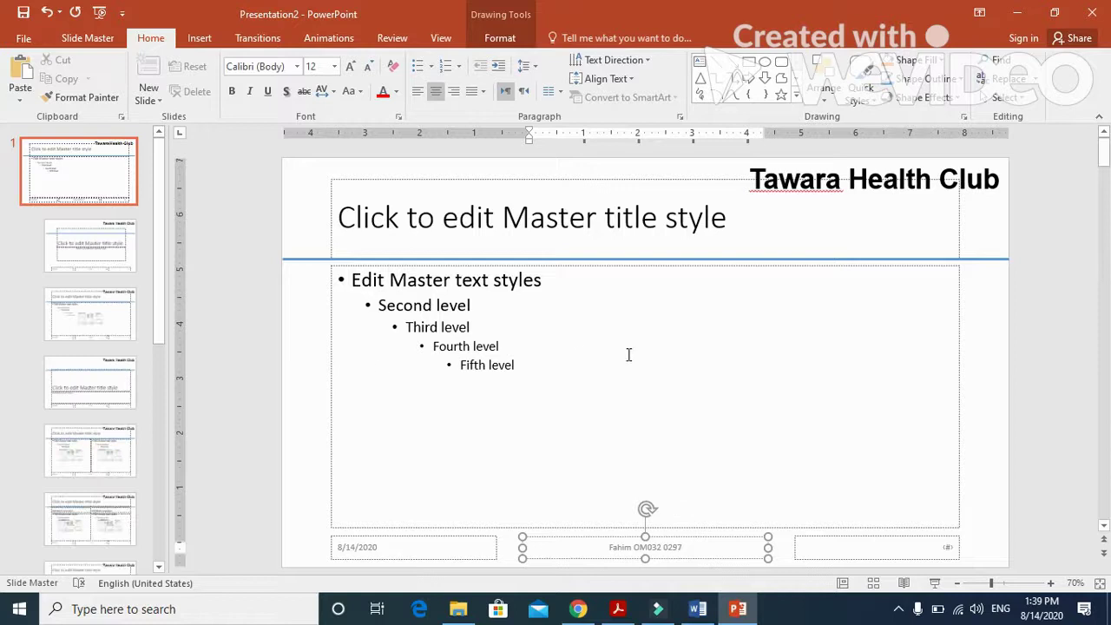
left_click(652, 396)
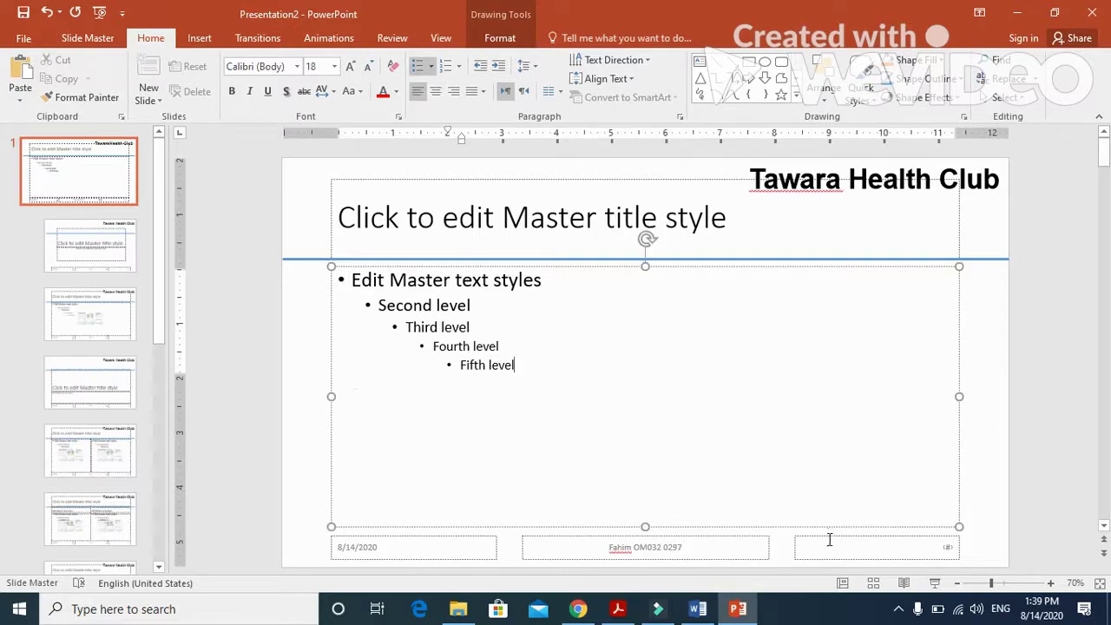
Move the footer to the bottom-right corner and set its text to 18 pt.
left_click_drag(828, 538, 492, 489)
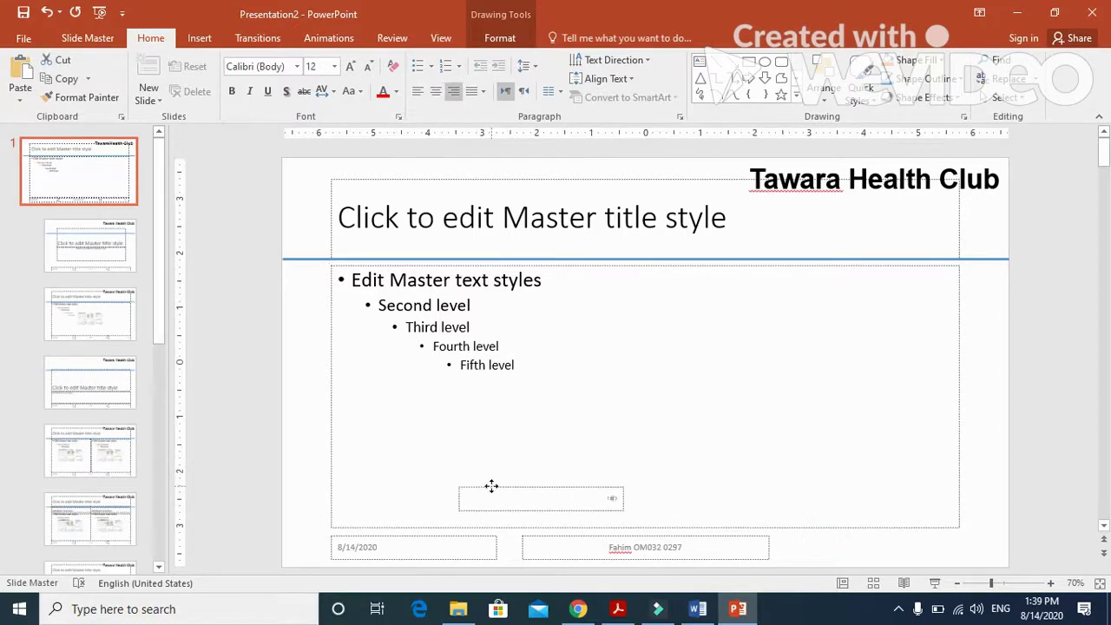
left_click(559, 539)
left_click_drag(560, 538, 748, 534)
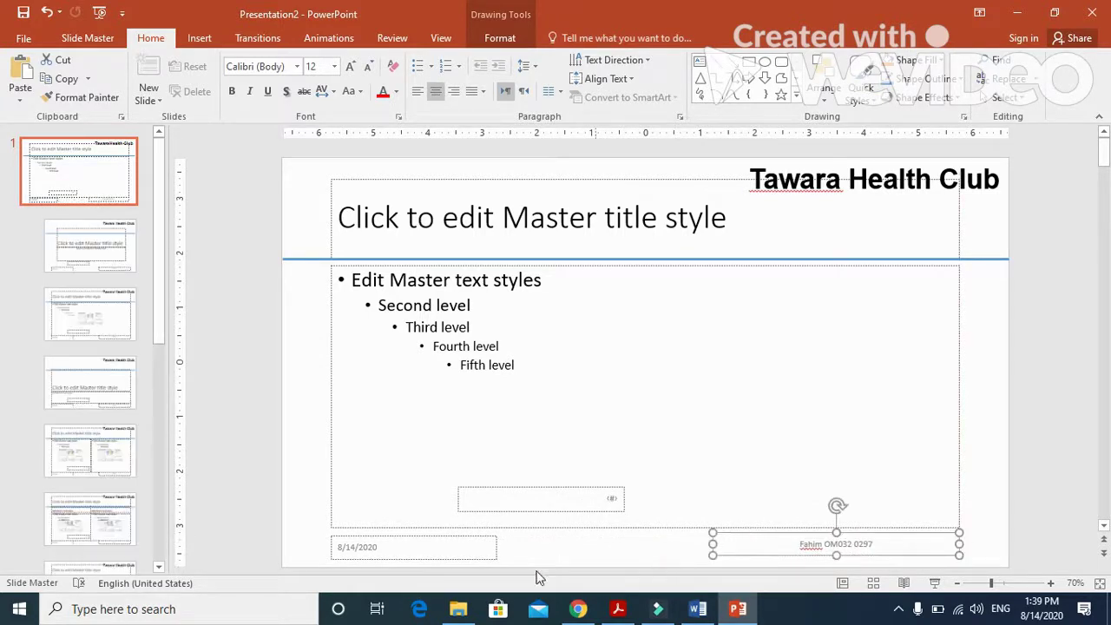
left_click(334, 66)
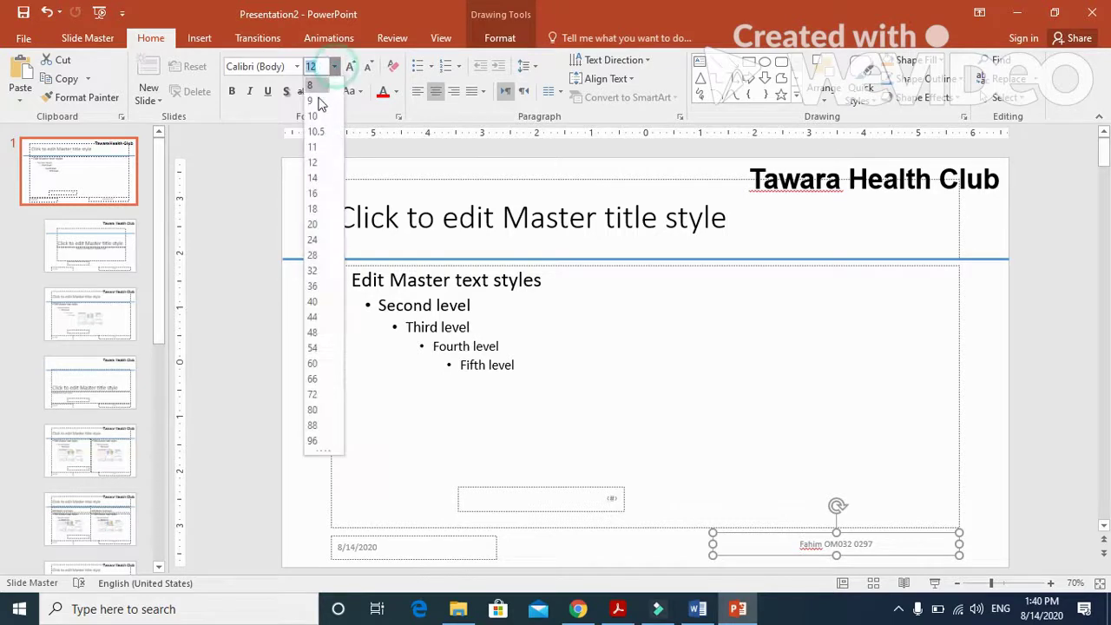
left_click(313, 209)
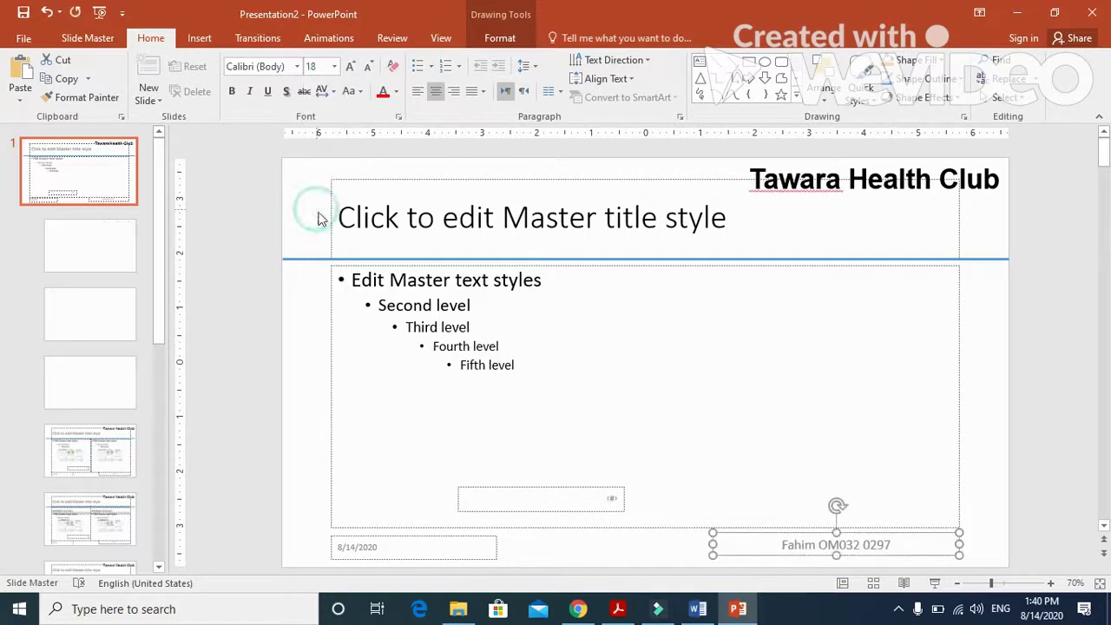
Highlight the bottom-left automatic slide-numbers requirement in the exam paper, then return to the slide master.
left_click(617, 609)
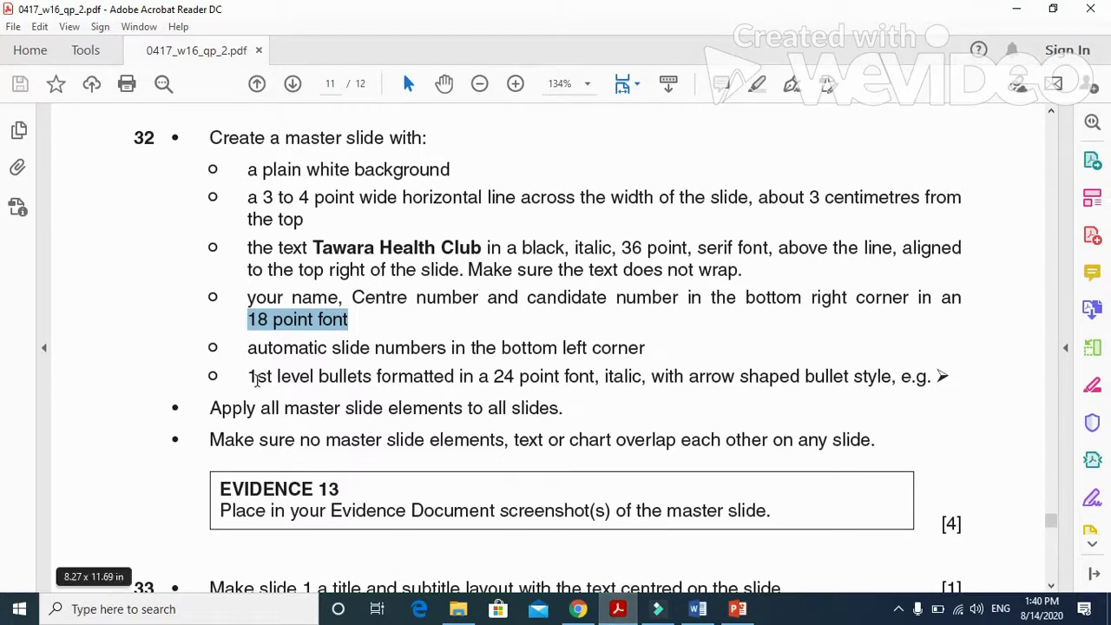
left_click_drag(248, 348, 646, 349)
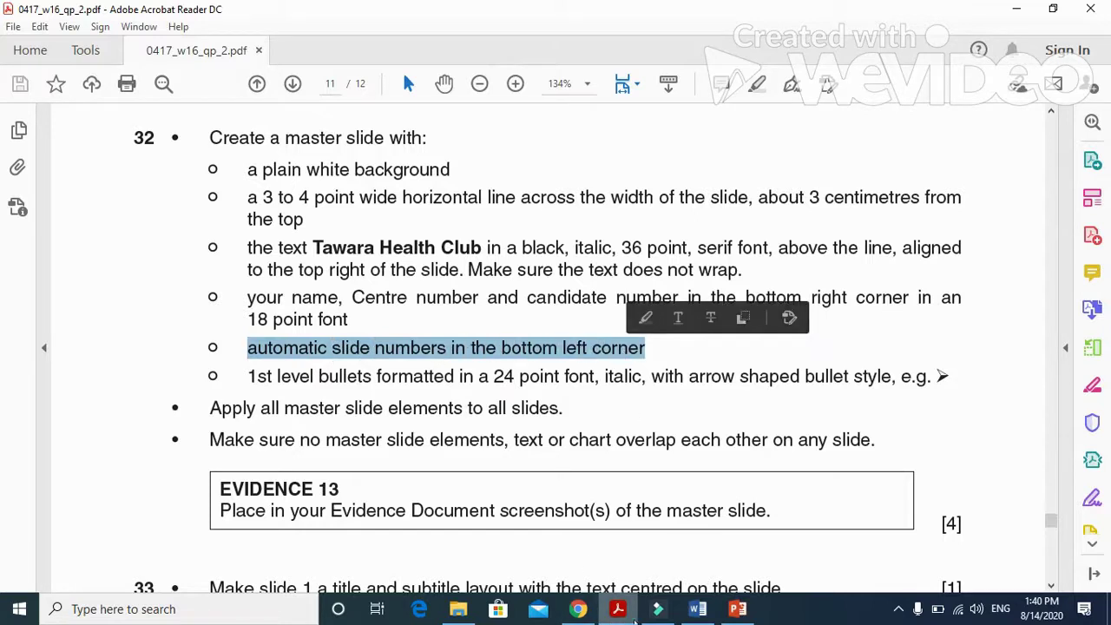
left_click(618, 609)
Delete the master's date placeholder and move the slide number to the bottom left, left-aligned.
left_click(483, 542)
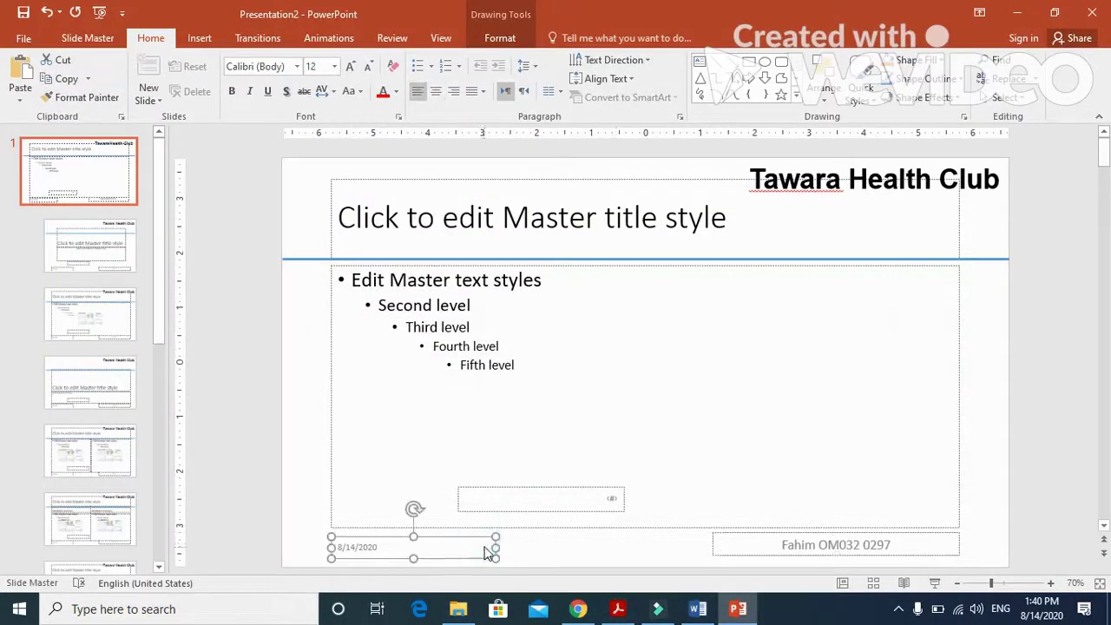
key("Delete")
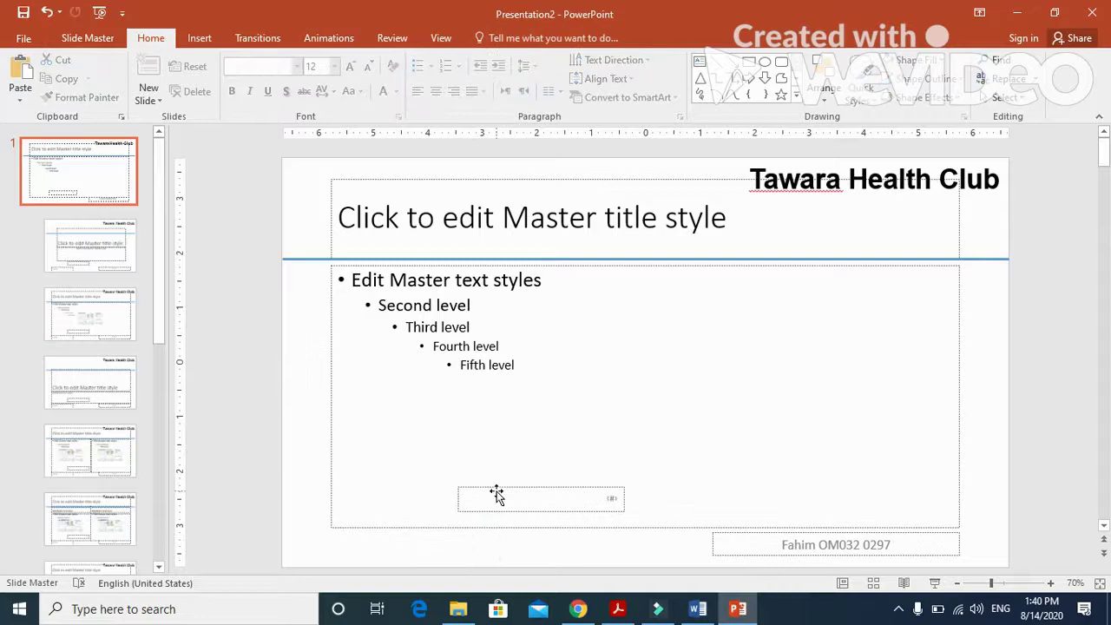
left_click_drag(496, 495, 369, 542)
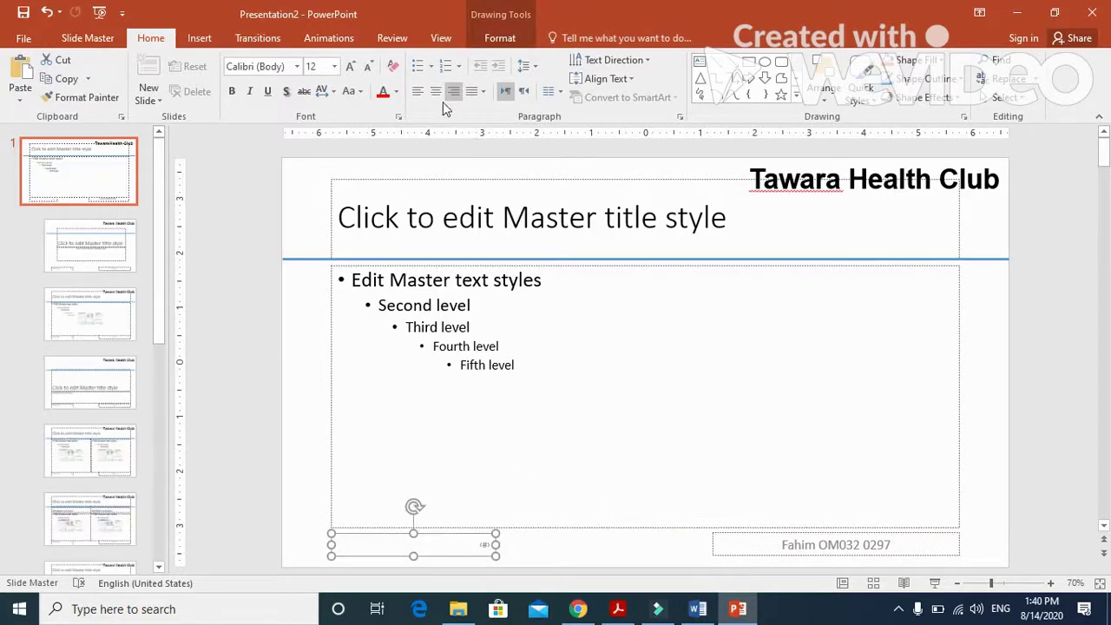
left_click(418, 92)
left_click(458, 93)
left_click(420, 93)
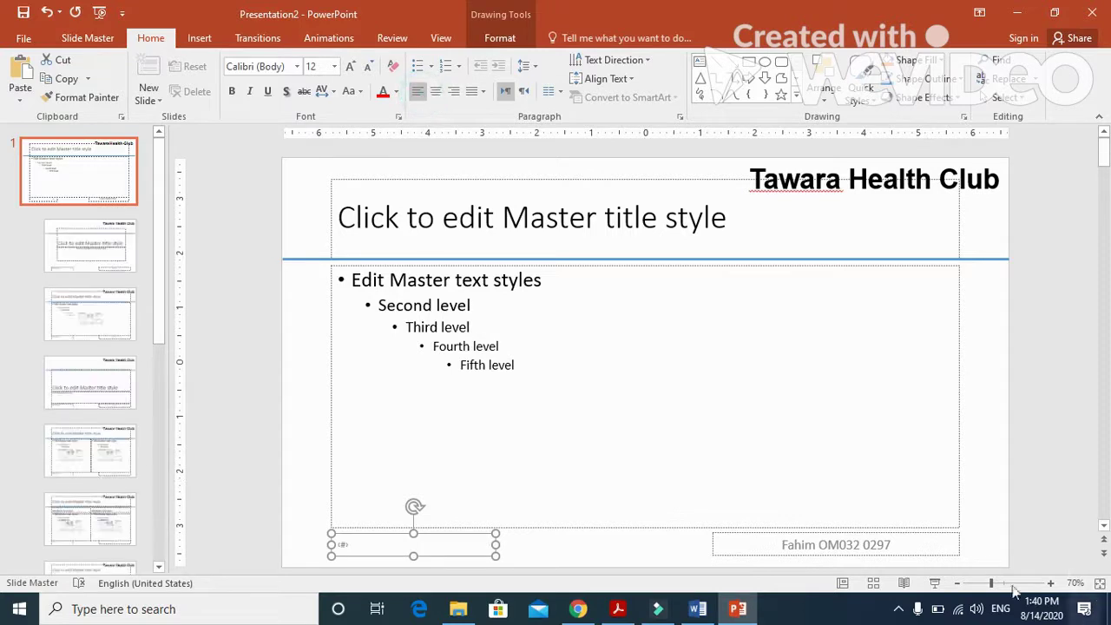
Right-align the footer text on the slide master.
left_click(957, 545)
left_click(957, 545)
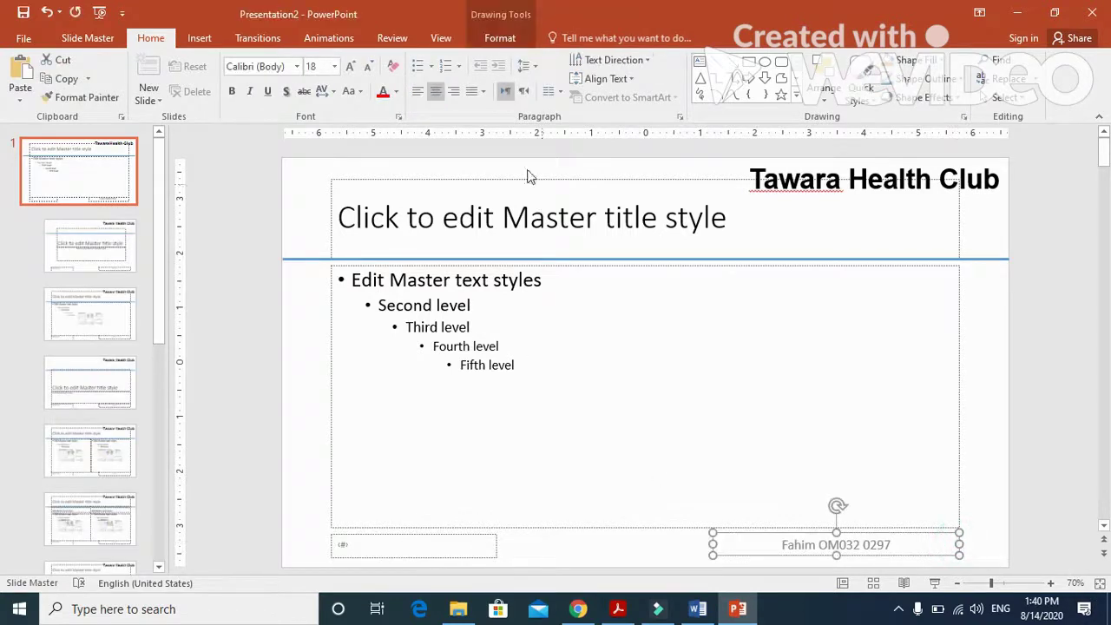
left_click(453, 92)
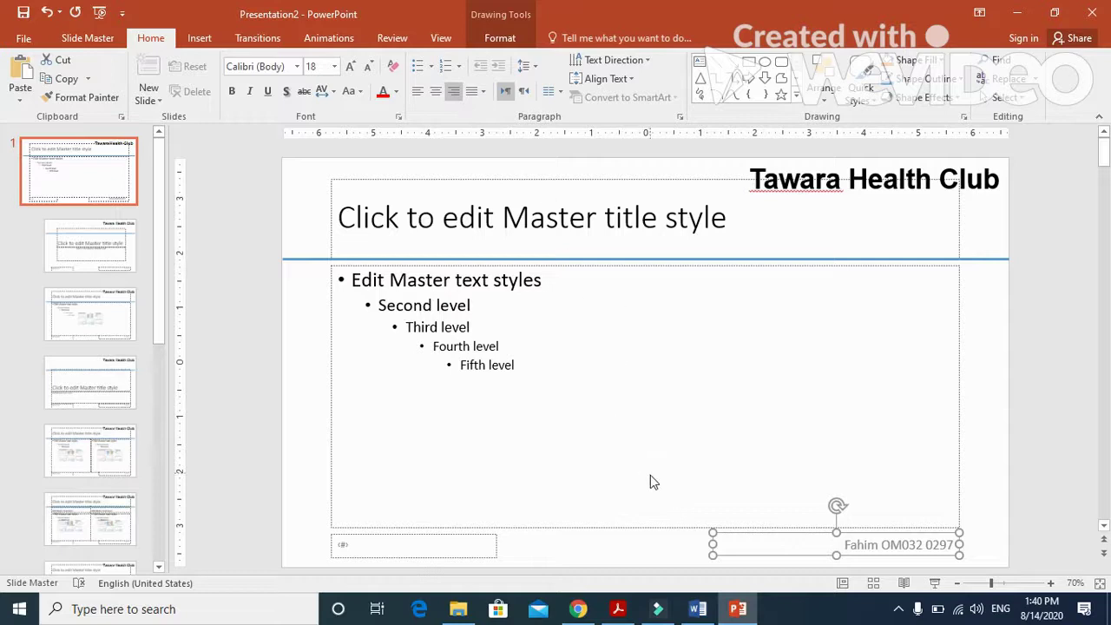
Tick Slide number and Footer in Header & Footer and apply them to all slides.
left_click(199, 39)
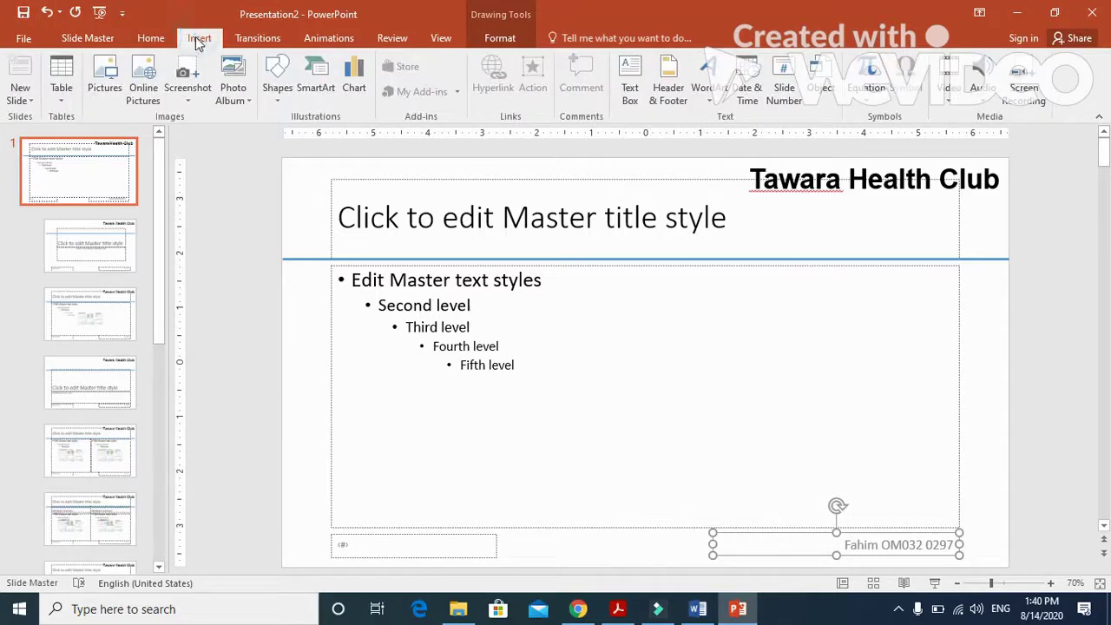
left_click(667, 89)
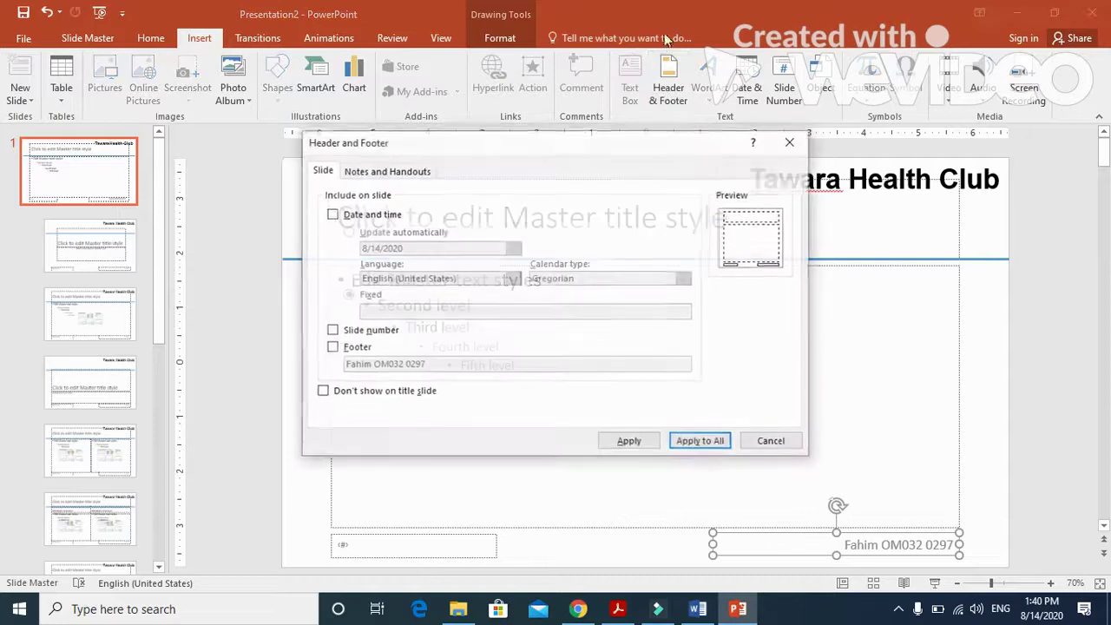
left_click(364, 335)
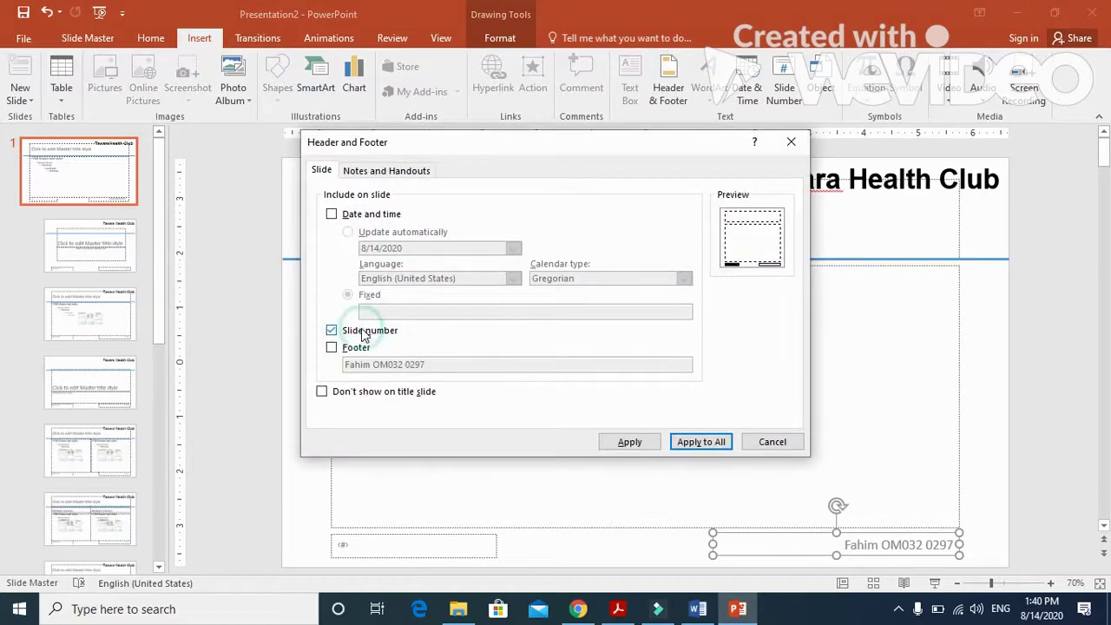
left_click(347, 347)
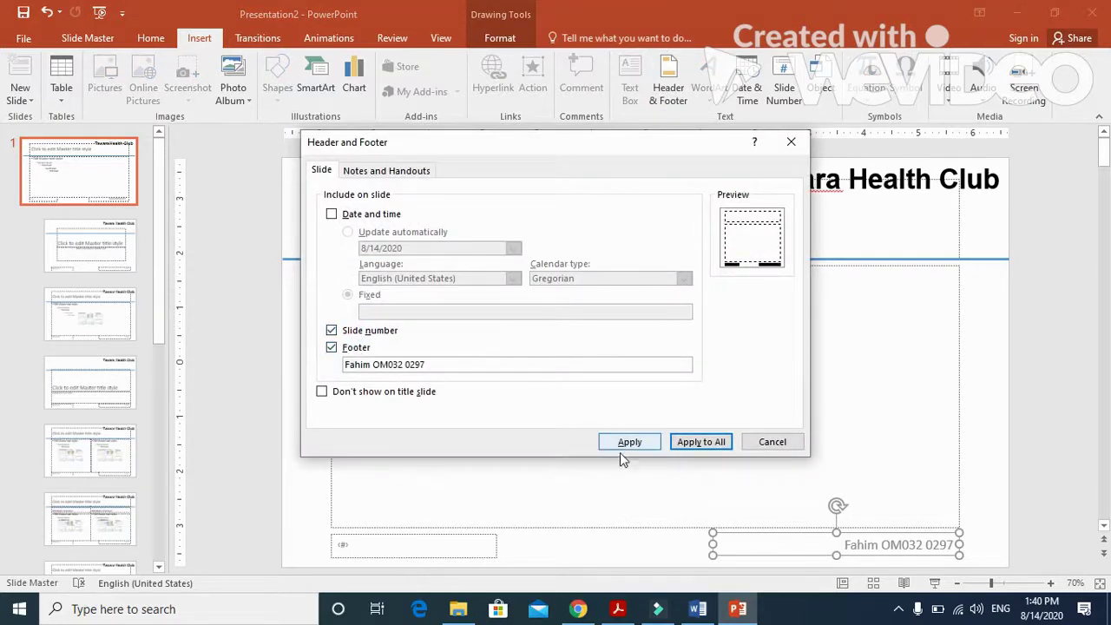
left_click(694, 443)
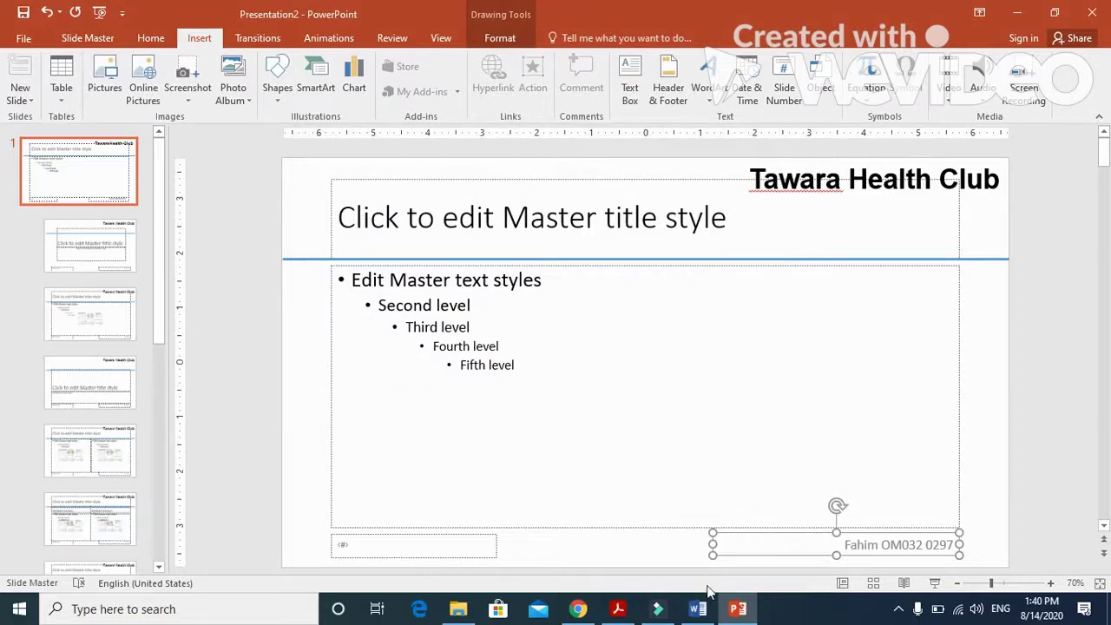
Highlight the first-level bullet formatting requirement in the exam paper, then minimize Acrobat.
left_click(618, 608)
scroll(550, 404, "down", 1)
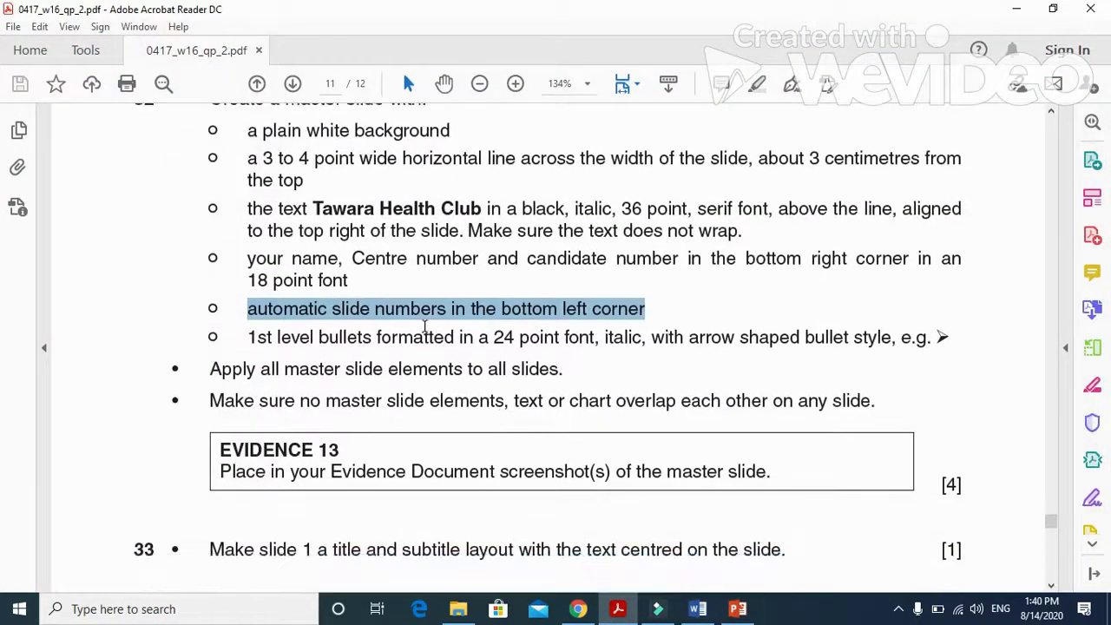
left_click_drag(245, 340, 720, 346)
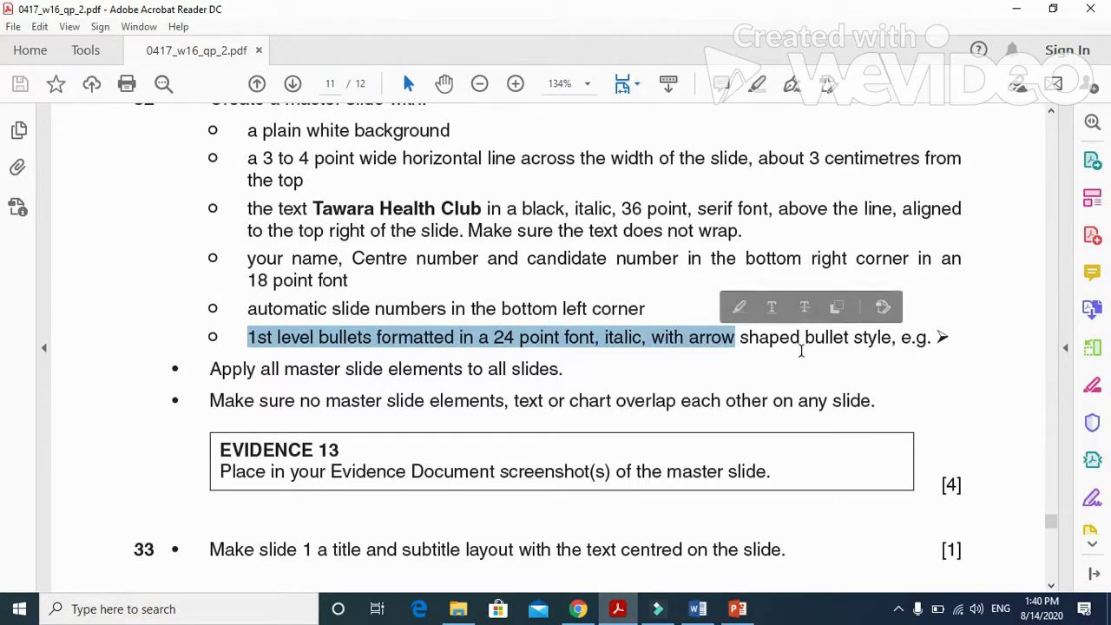
left_click(619, 610)
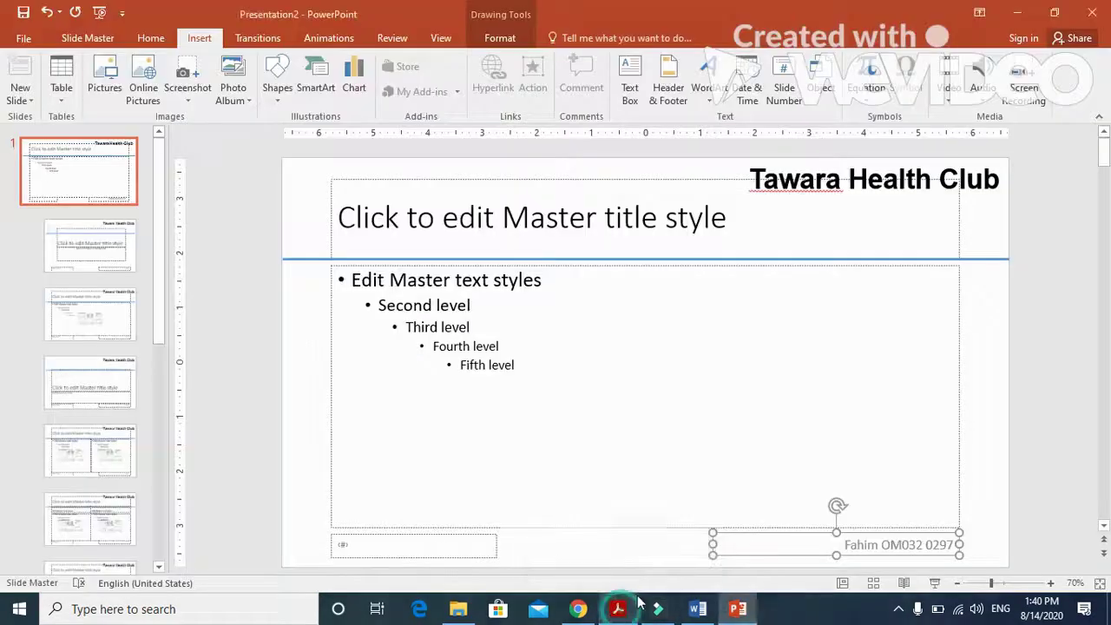
Make the master's 'Edit Master text styles' first level 24 pt bold italic.
left_click(396, 280)
left_click_drag(541, 279, 371, 276)
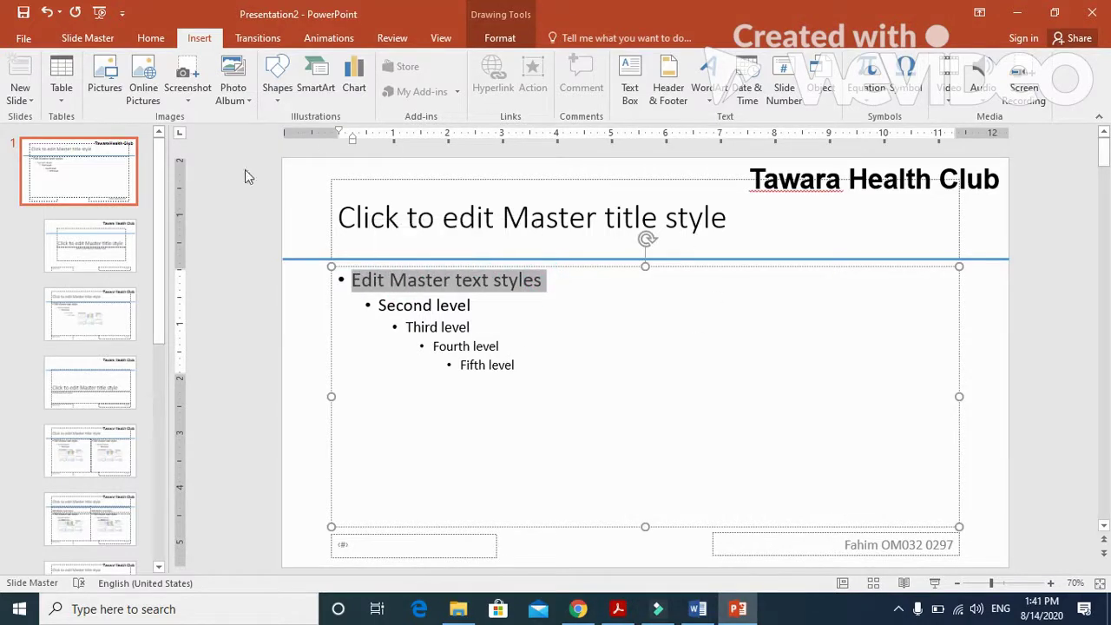
left_click(150, 39)
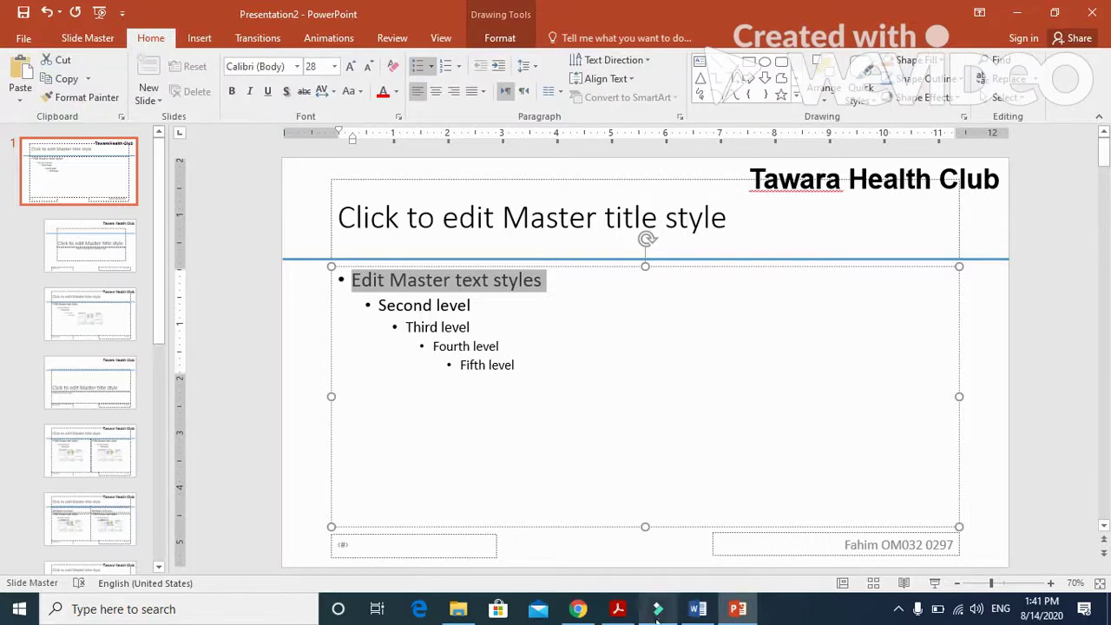
left_click(630, 612)
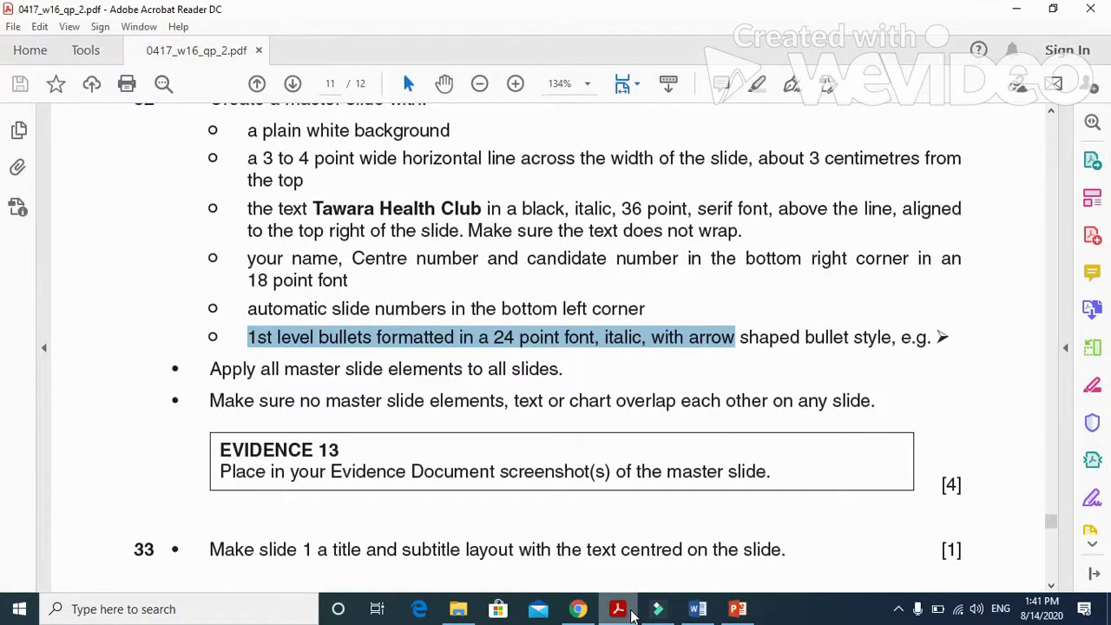
left_click(630, 612)
left_click(337, 69)
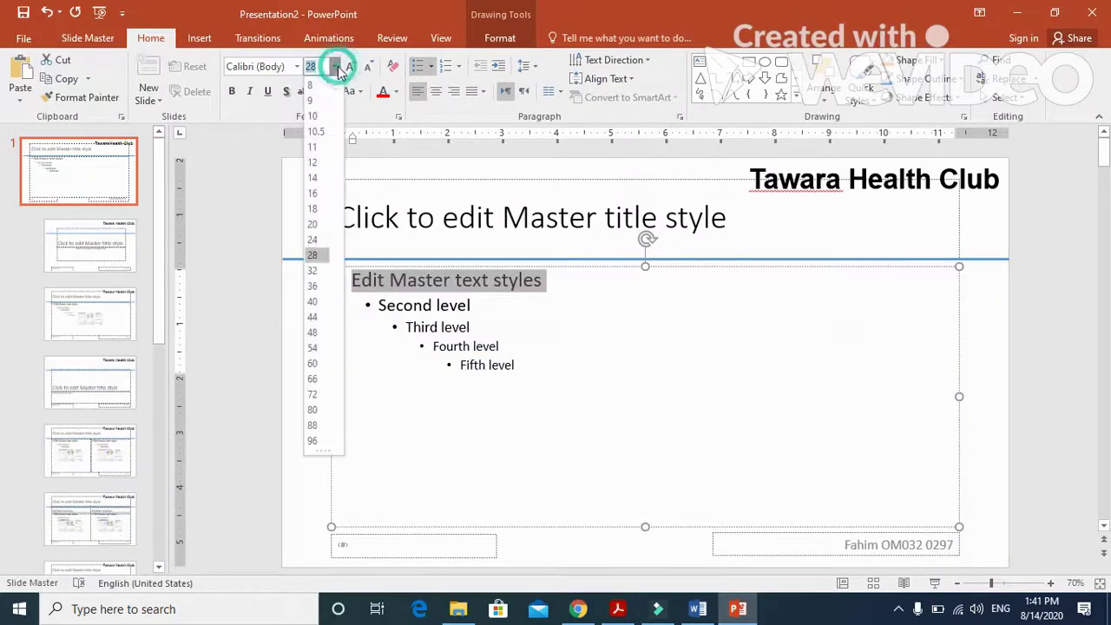
left_click(317, 237)
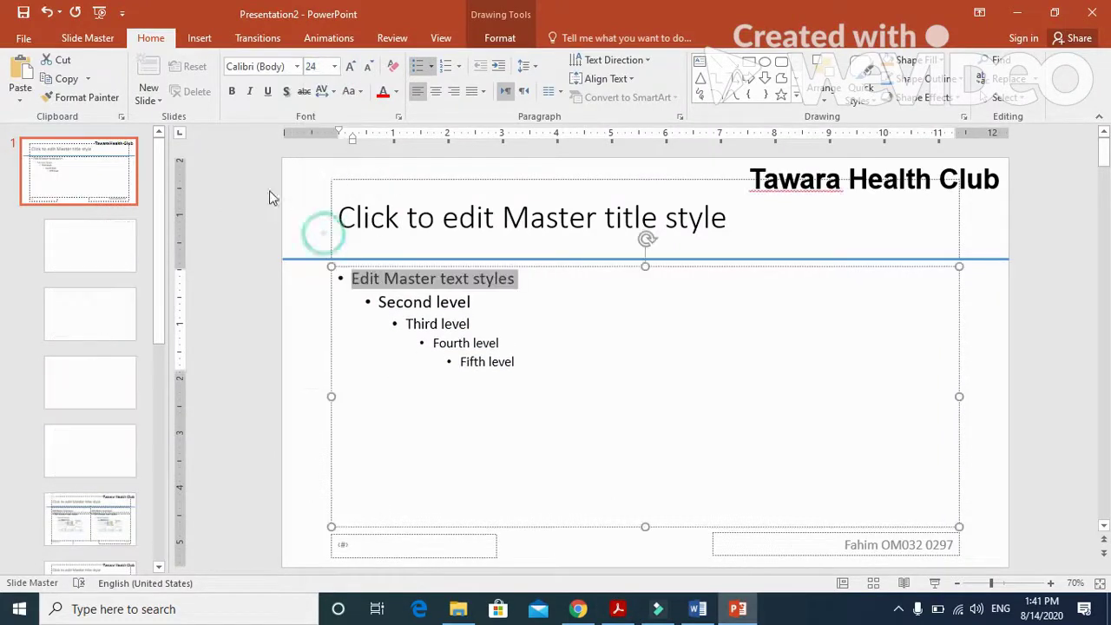
left_click(232, 91)
left_click(249, 91)
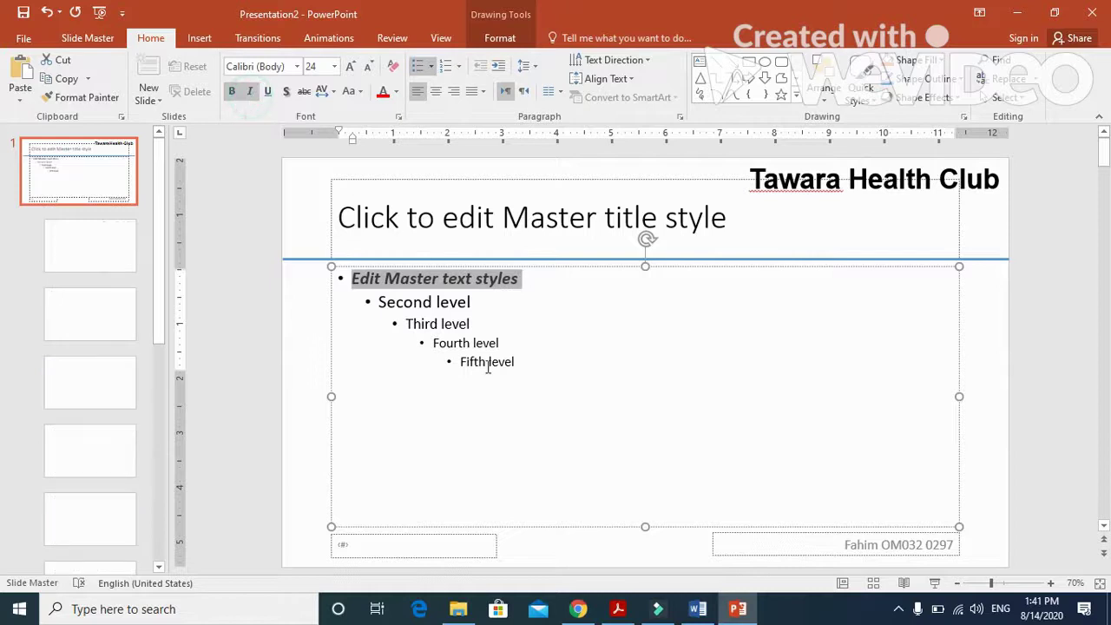
Give the first-level master text the arrow bullet, then return to the exam paper.
left_click(618, 610)
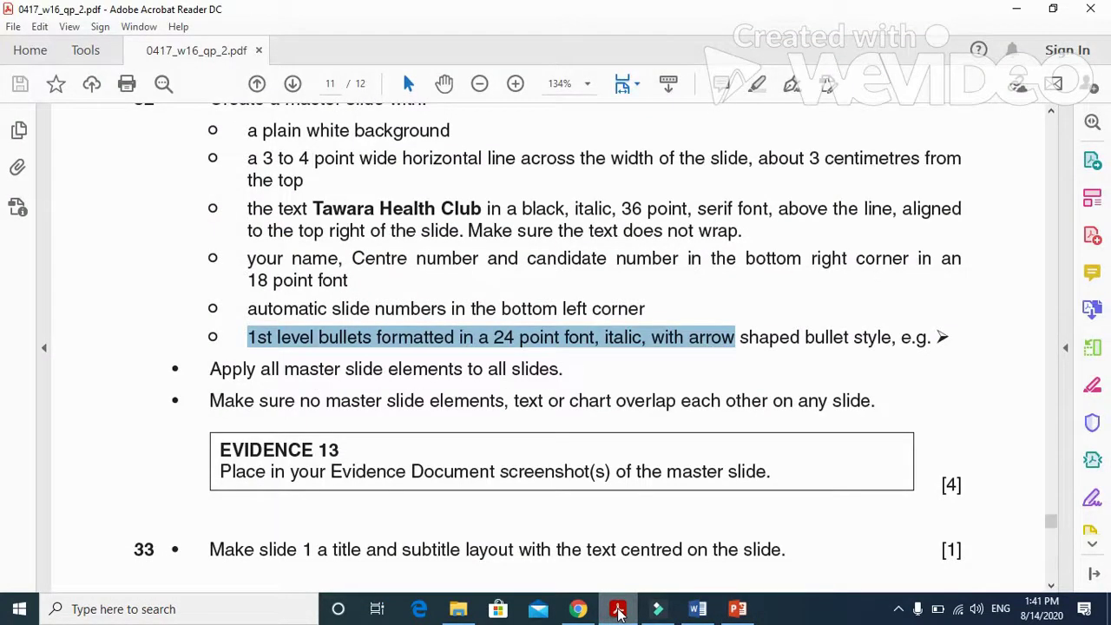
left_click(618, 610)
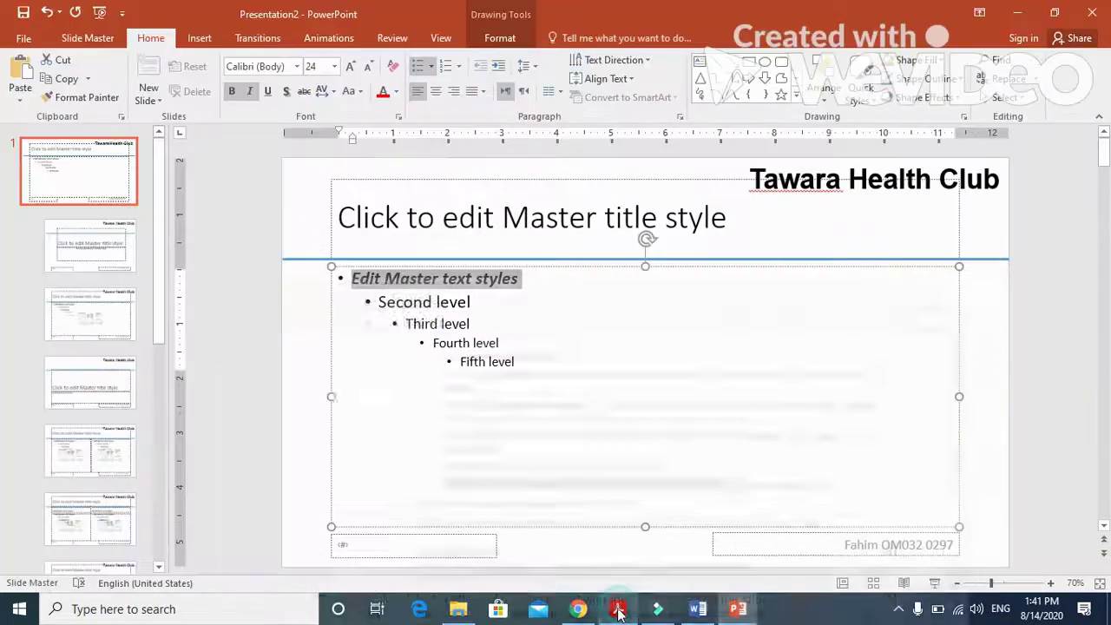
left_click(433, 69)
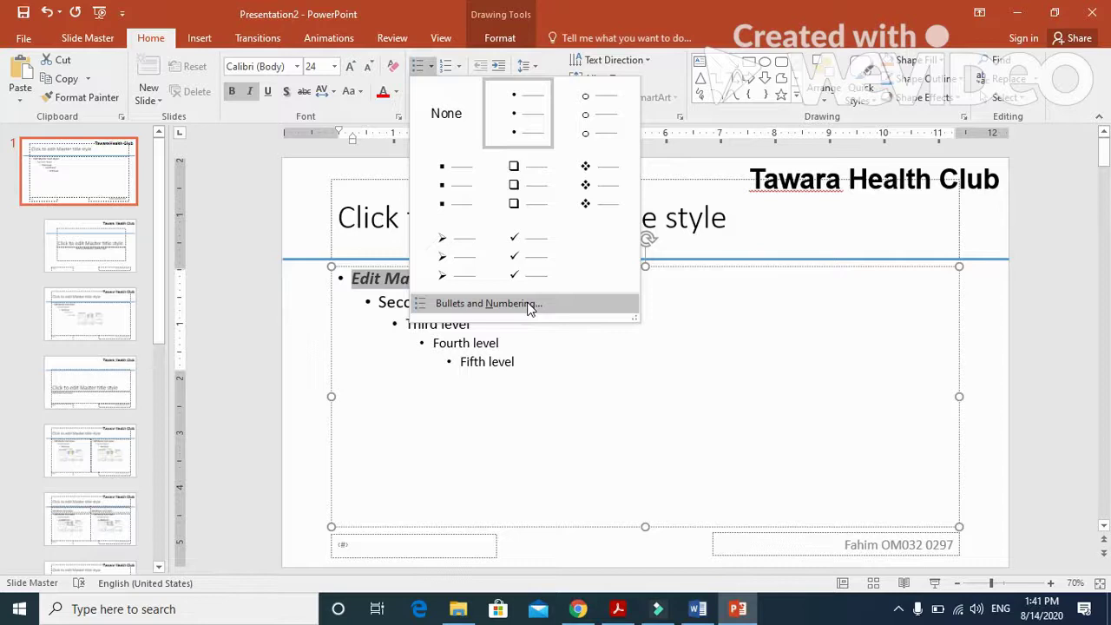
left_click(447, 256)
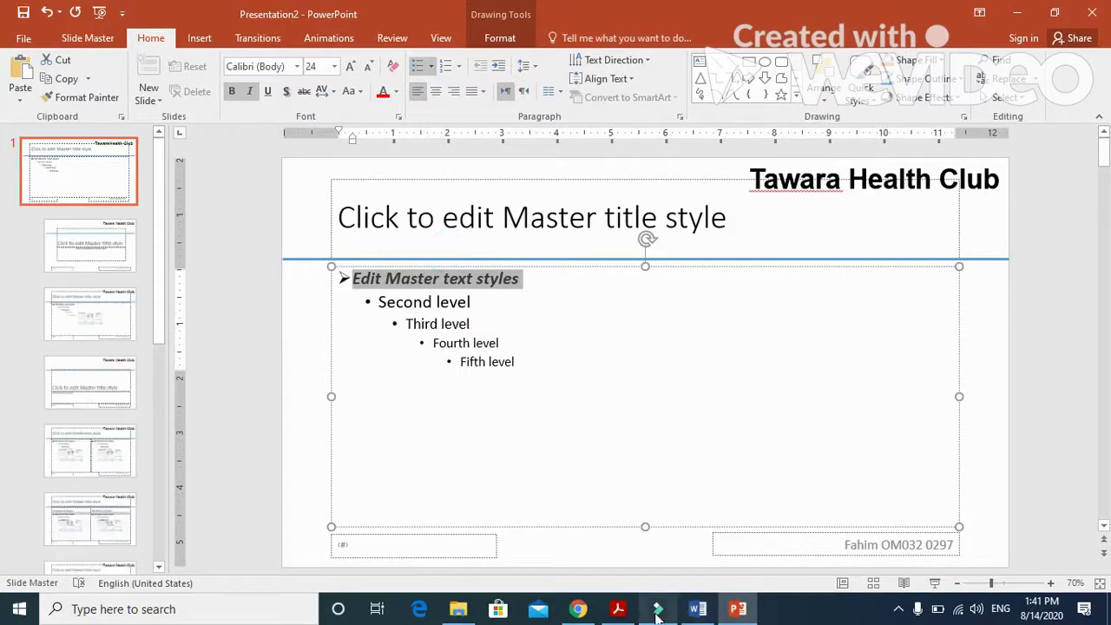
left_click(618, 610)
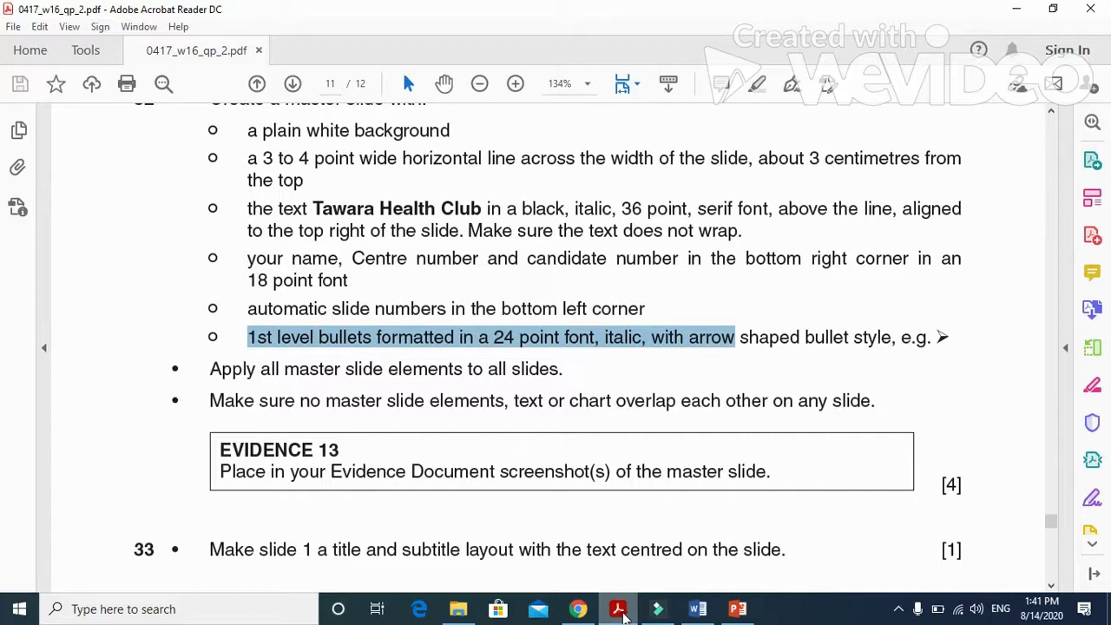
Deselect the master's first-level text, opening and leaving the File save screen without saving.
left_click(480, 395)
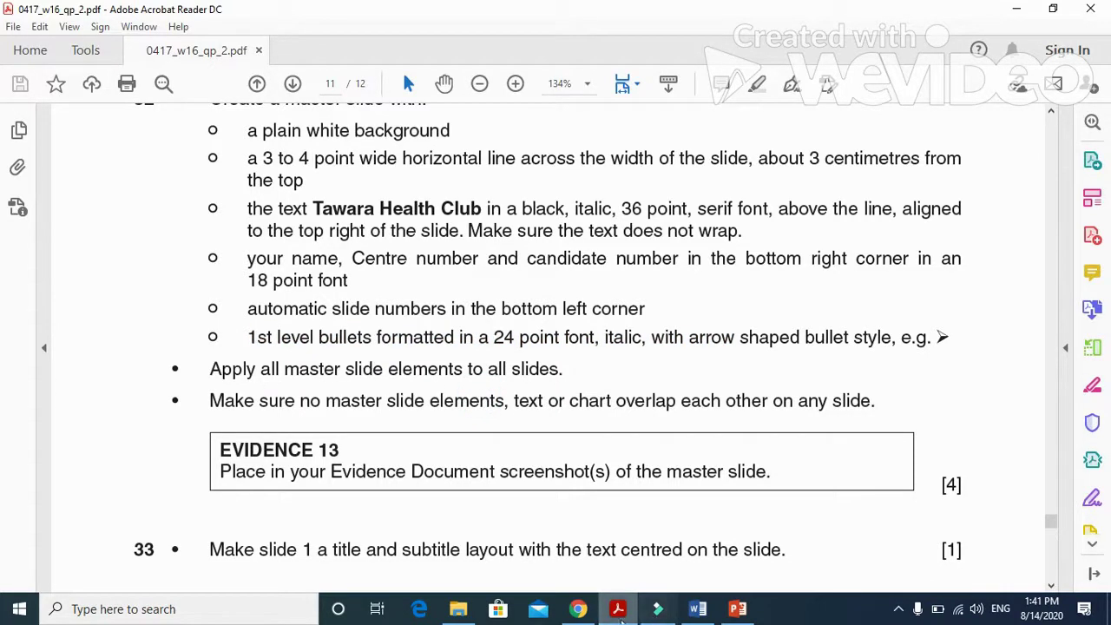
left_click(618, 610)
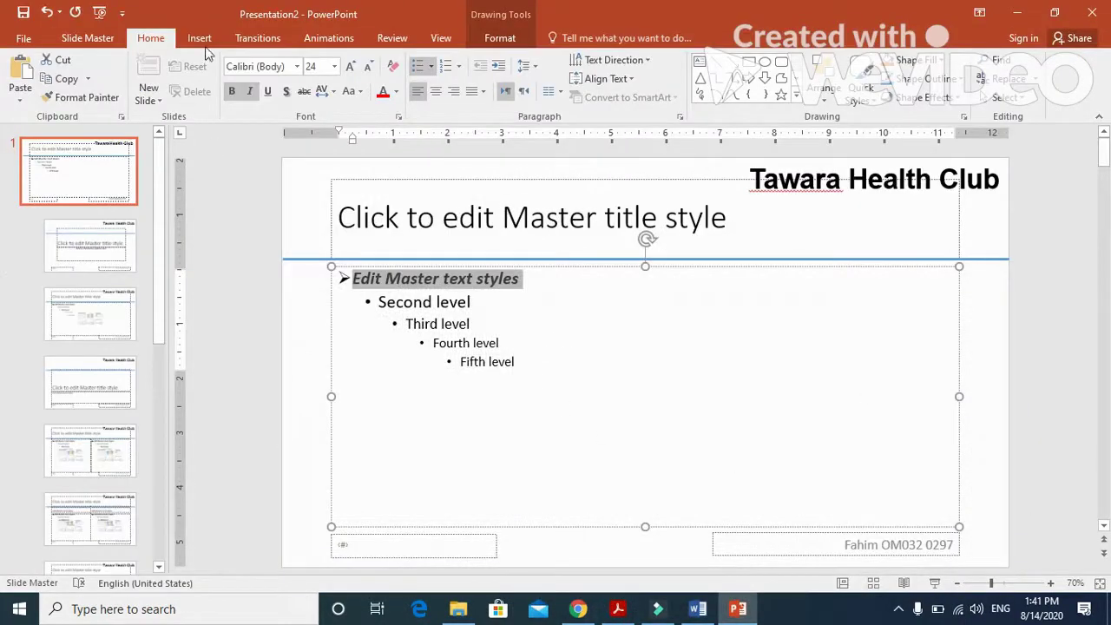
left_click(668, 406)
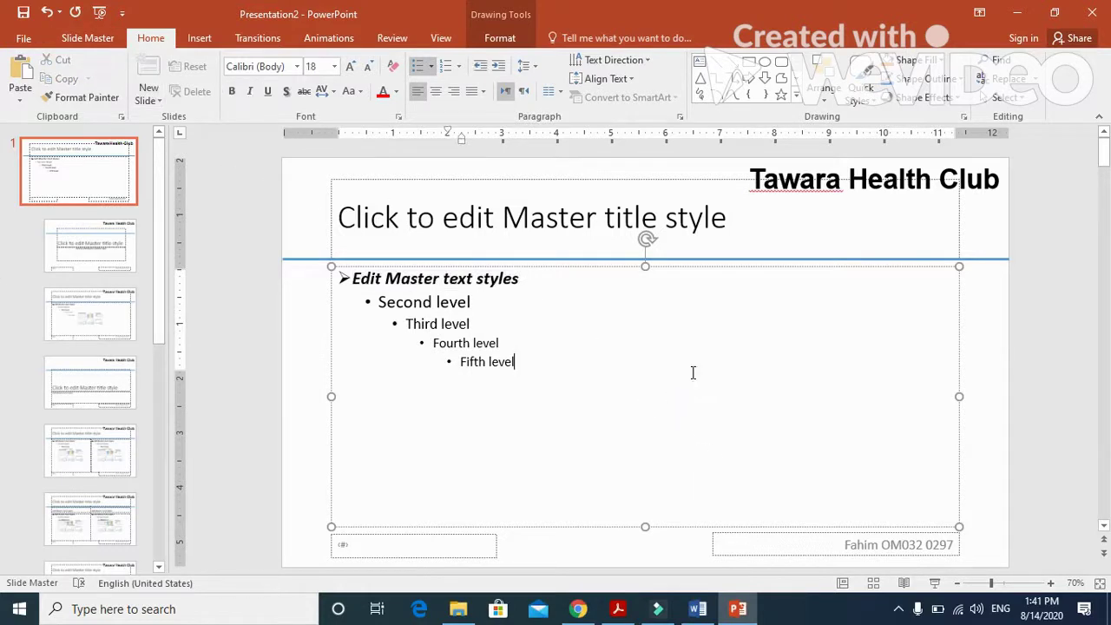
left_click(25, 13)
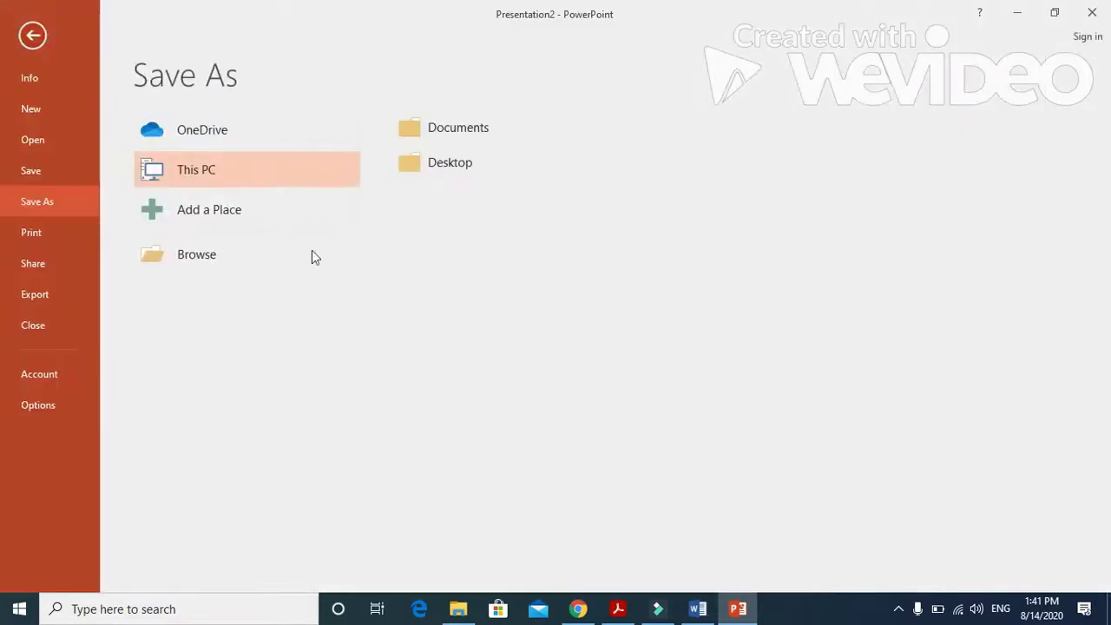
left_click(35, 36)
left_click(574, 343)
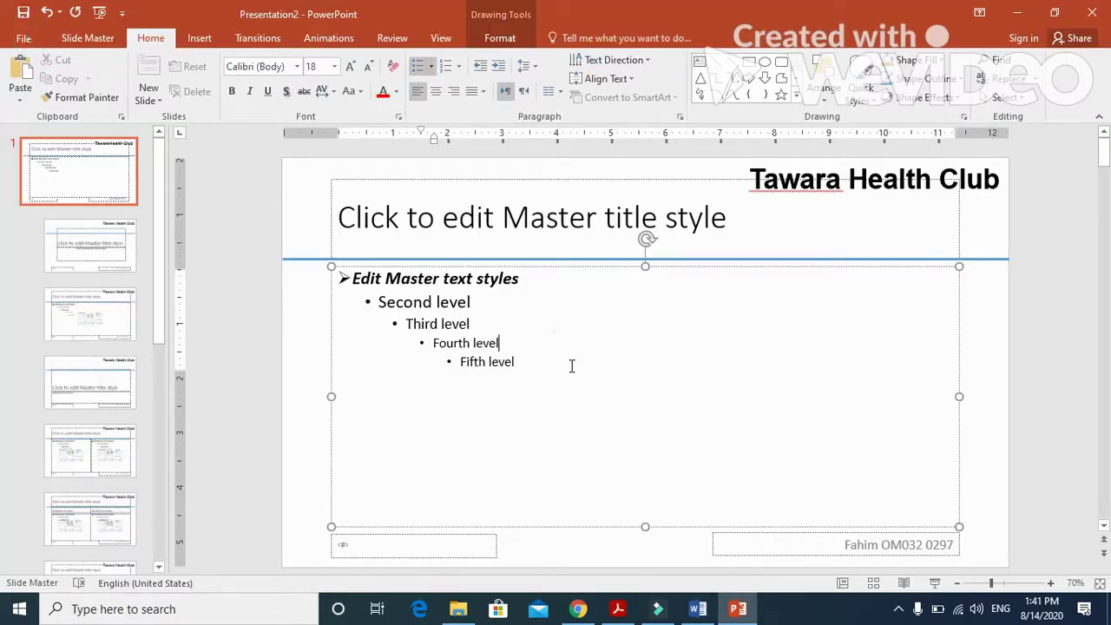
Highlight the no-overlap rule and Evidence 13 instruction in the exam paper, then return to PowerPoint.
left_click(618, 608)
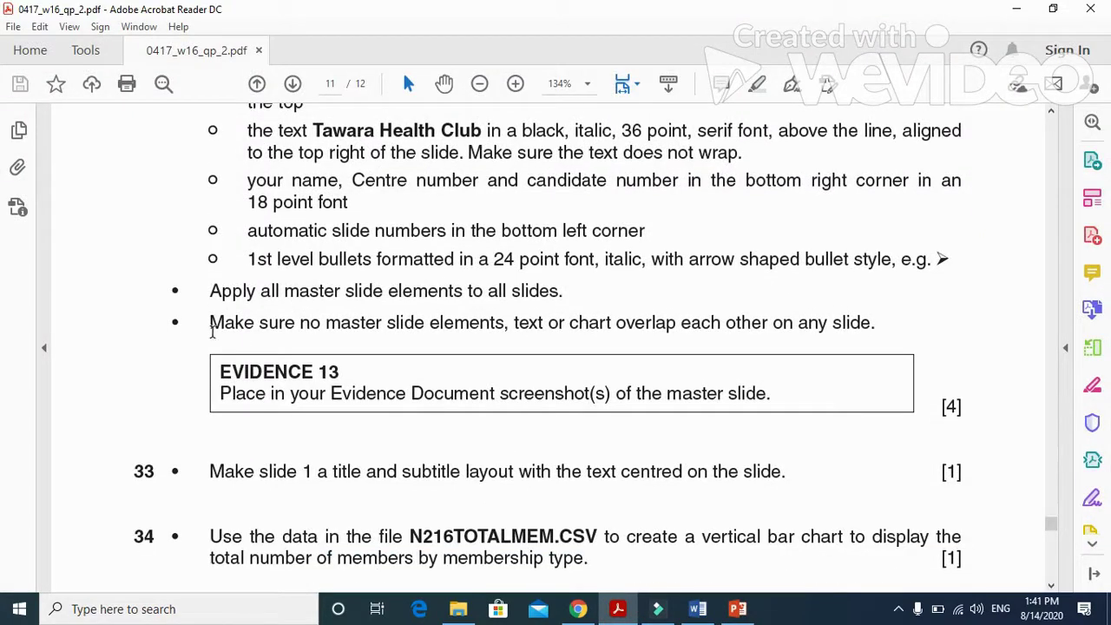
left_click_drag(211, 330, 877, 335)
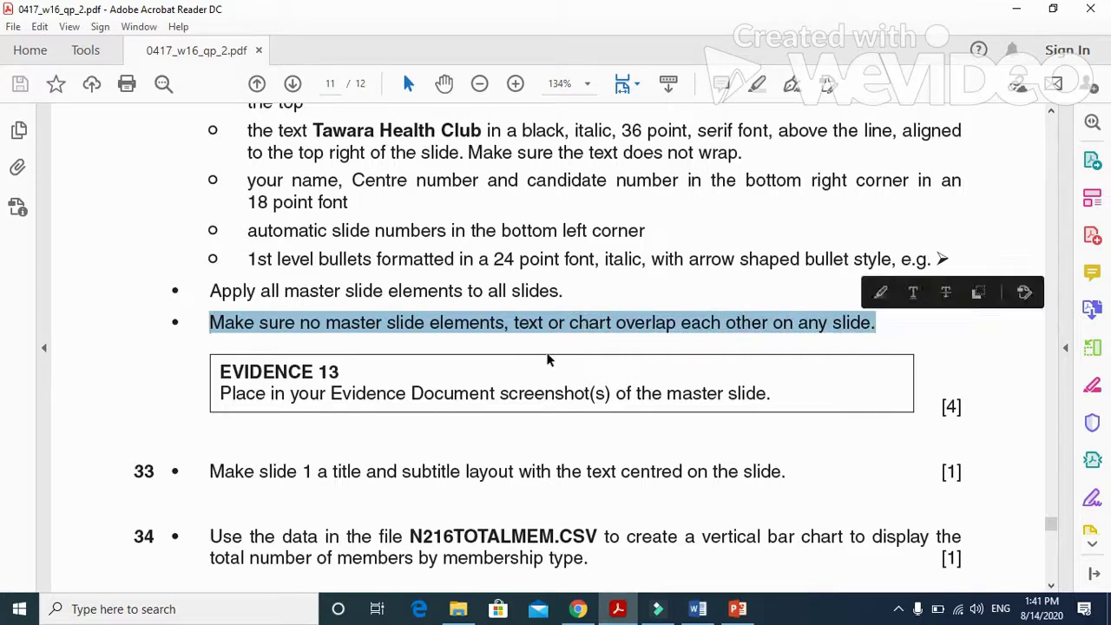
left_click(302, 392)
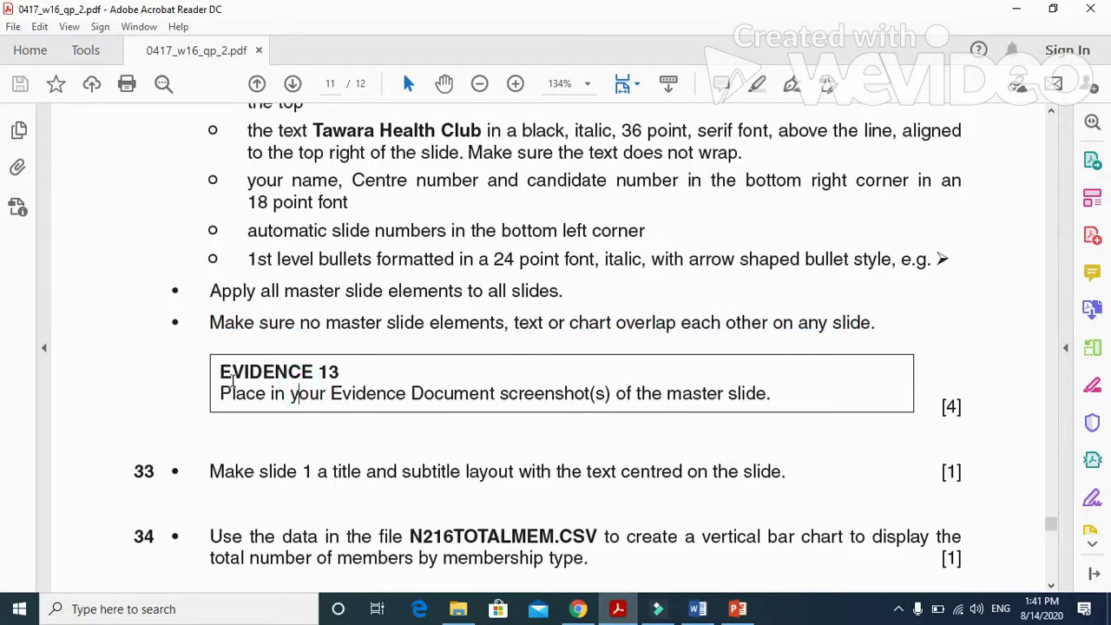
left_click_drag(220, 393, 771, 395)
left_click(737, 608)
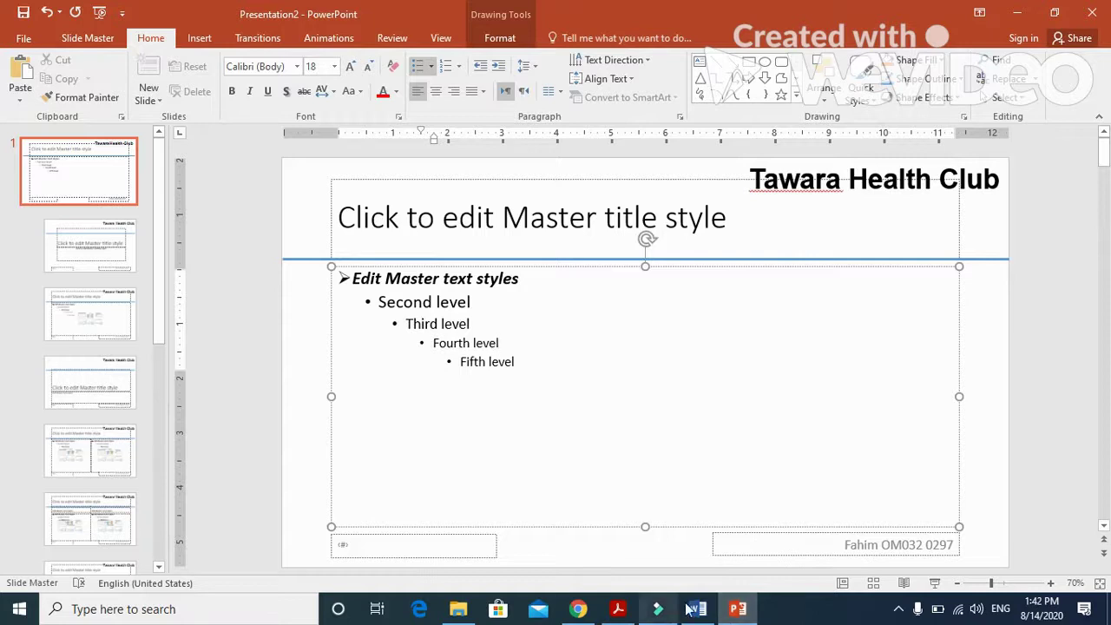
Paste the slide master screenshot below Step 32 in the Word evidence document.
left_click(698, 610)
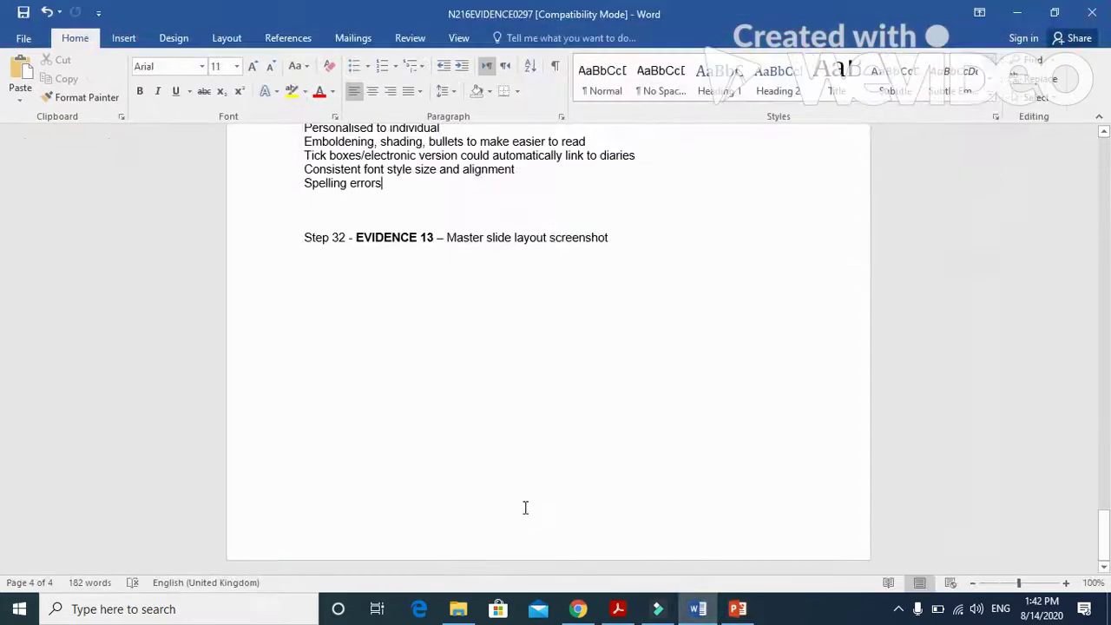
left_click(331, 270)
left_click(20, 76)
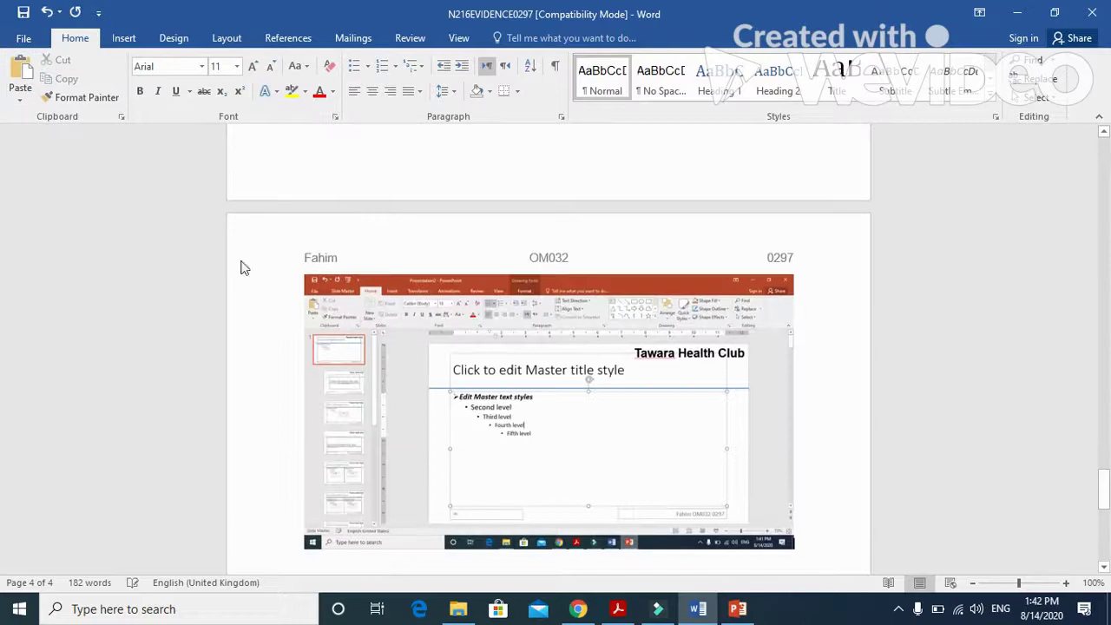
Crop the screenshot's edges down to the slide master and enlarge it.
left_click(452, 339)
left_click(514, 37)
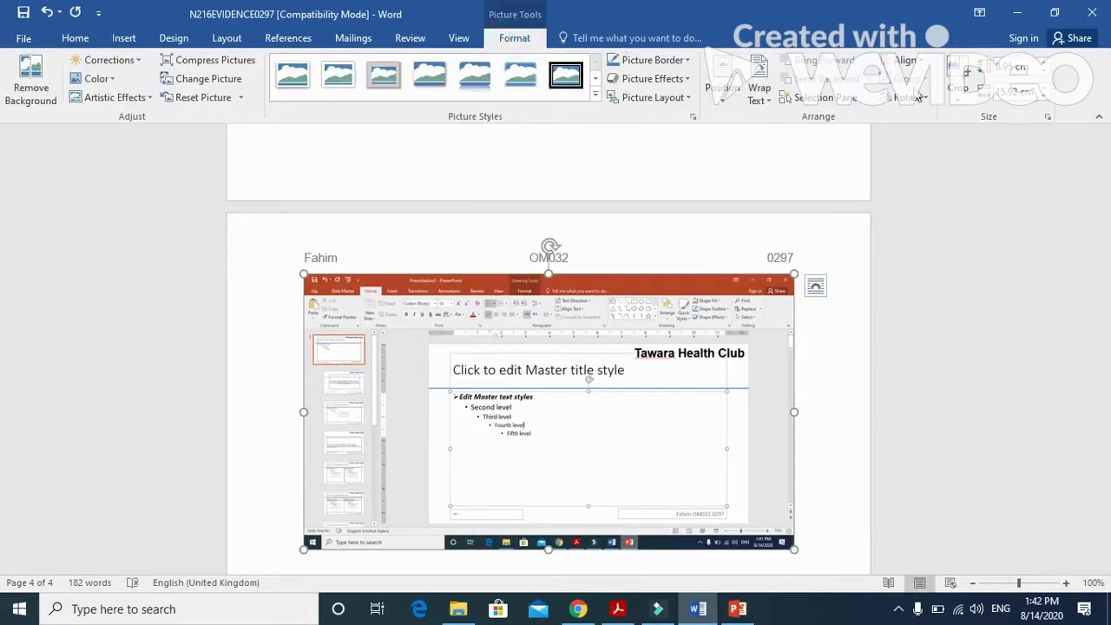
left_click(969, 72)
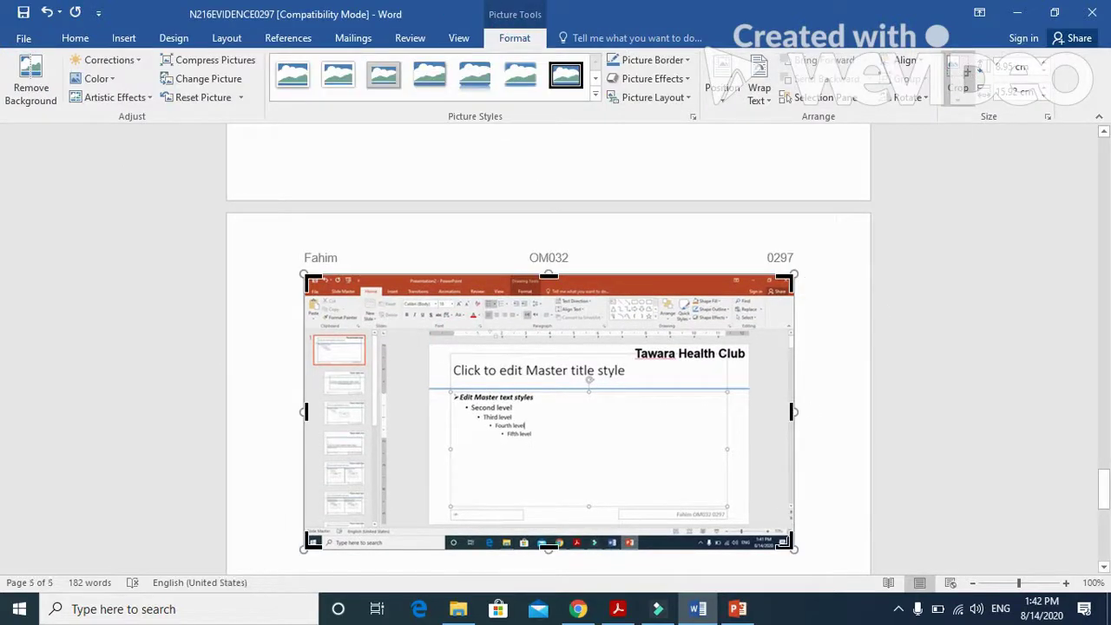
left_click_drag(789, 545, 752, 528)
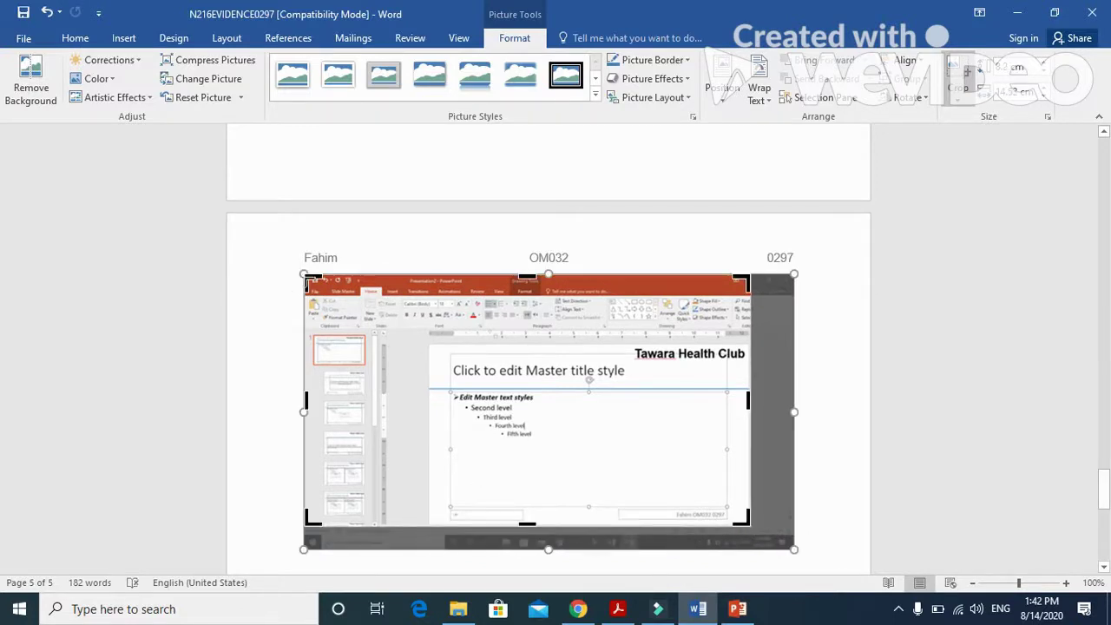
left_click_drag(305, 278, 426, 345)
left_click(737, 272)
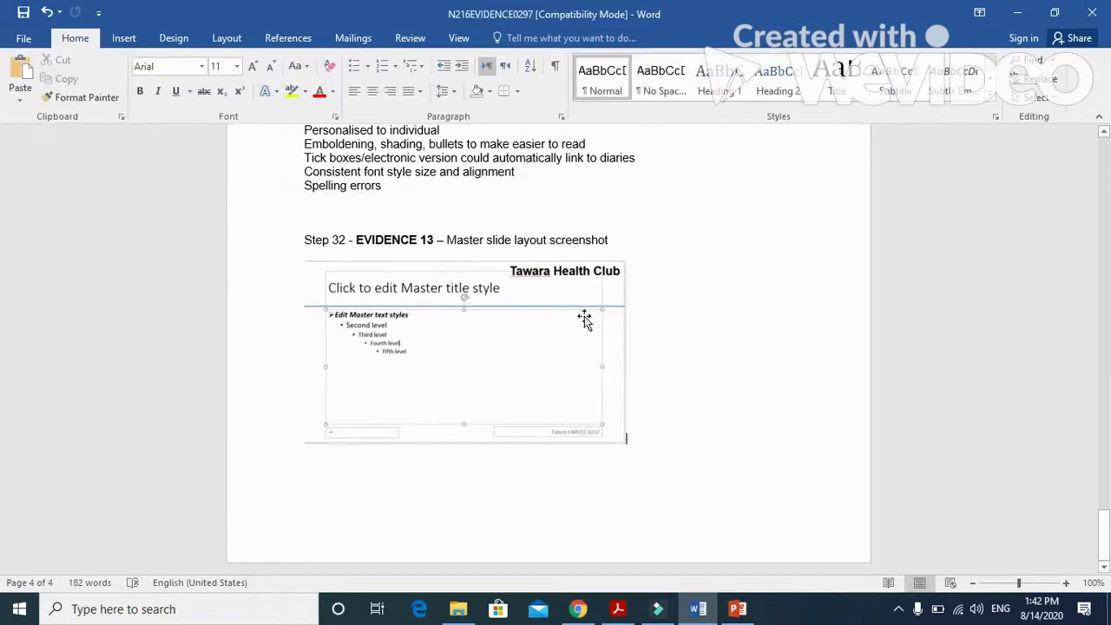
left_click(584, 320)
left_click_drag(627, 444, 699, 486)
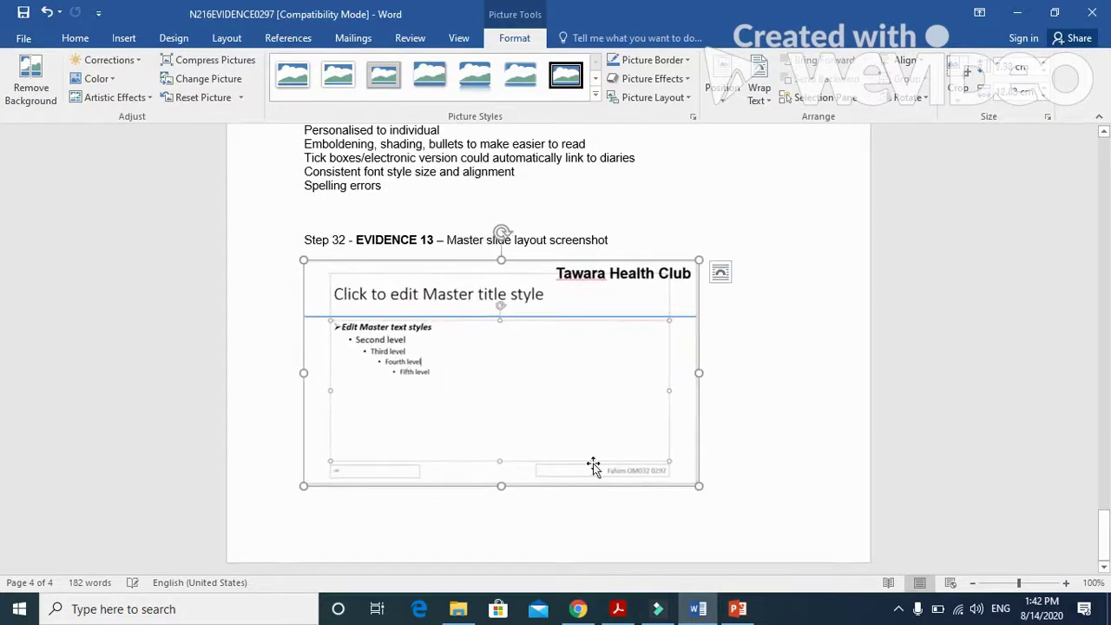
left_click(617, 609)
Highlight task 33's title-and-subtitle layout instruction in the PDF, then return to PowerPoint.
scroll(327, 445, "down", 1)
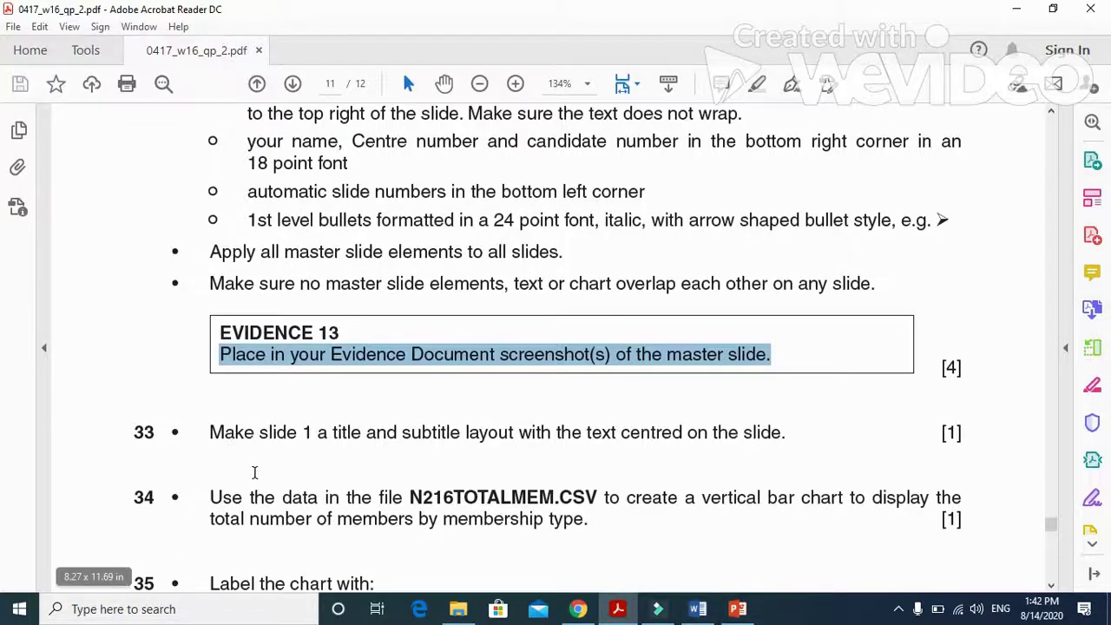
left_click_drag(210, 433, 391, 441)
left_click_drag(493, 438, 785, 434)
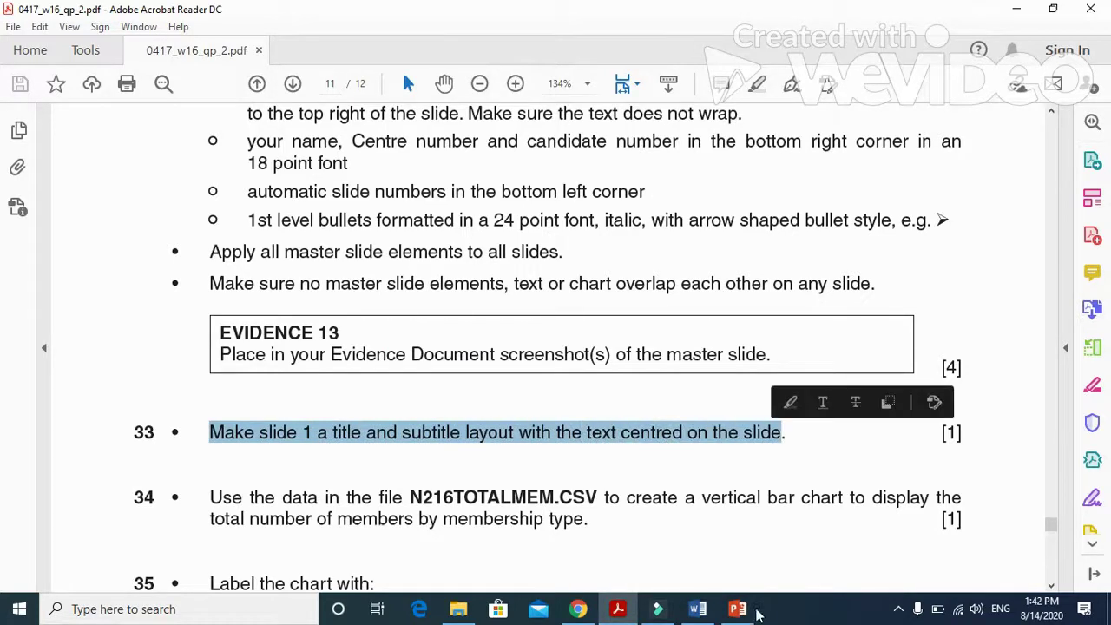
left_click(738, 608)
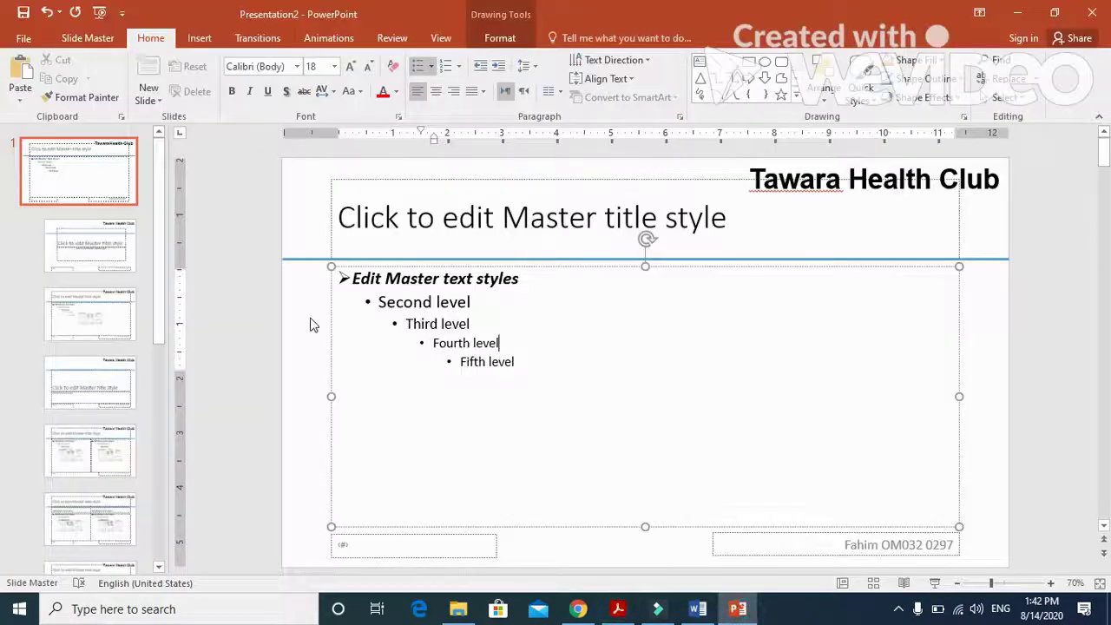
Close Slide Master view to Normal view and select slide 1.
left_click(441, 38)
left_click(20, 78)
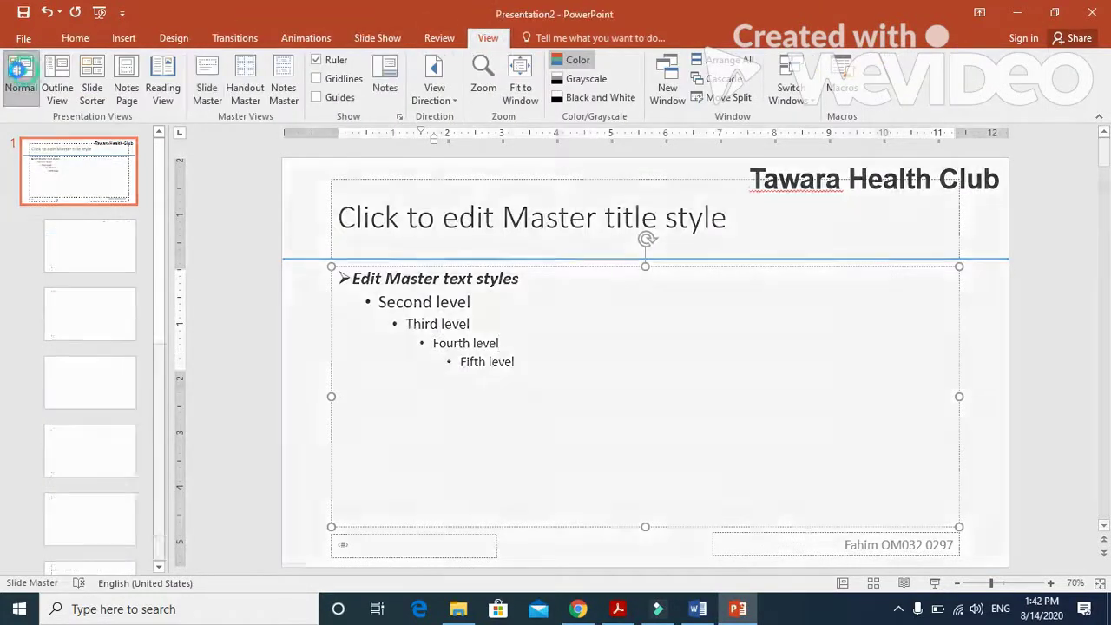
left_click(79, 177)
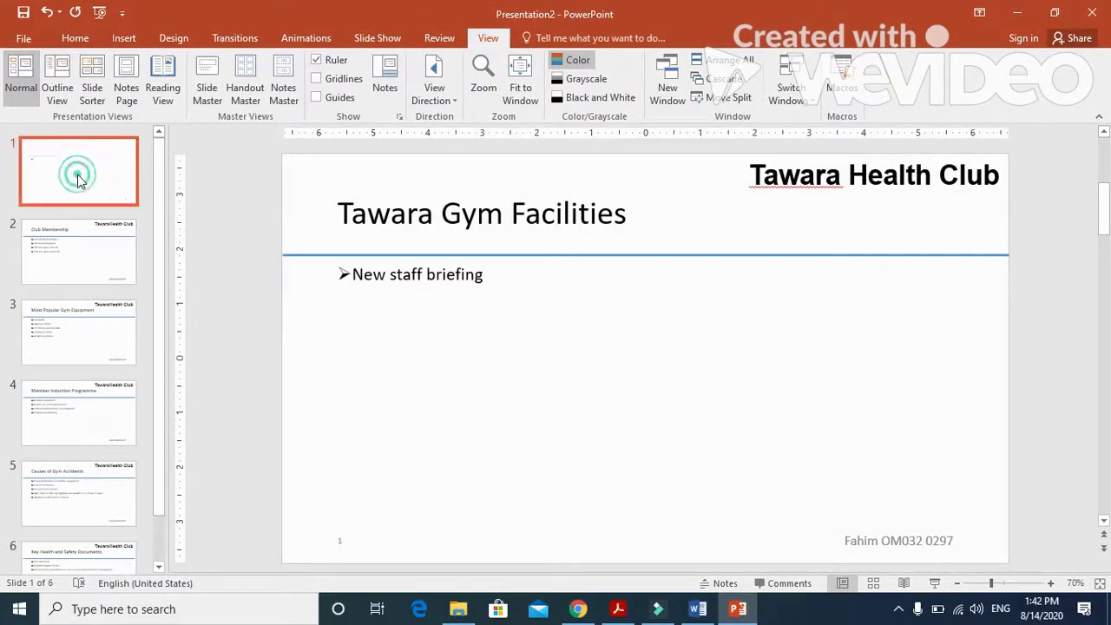
Apply the Title Slide layout to slide 1 and check its centred title and subtitle.
left_click(83, 40)
left_click(213, 61)
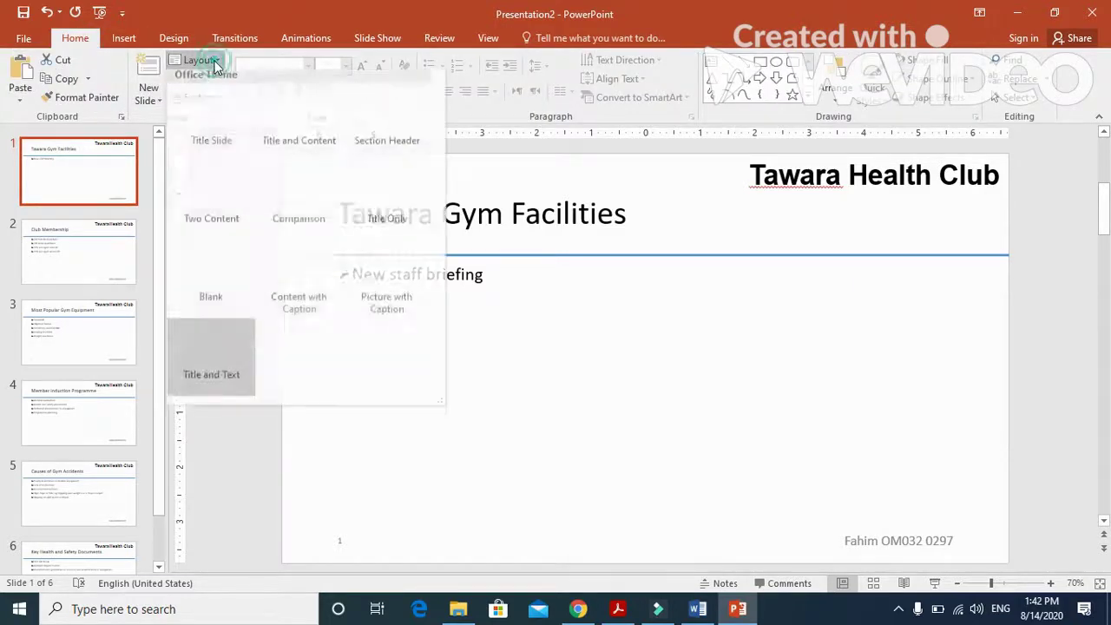
left_click(215, 115)
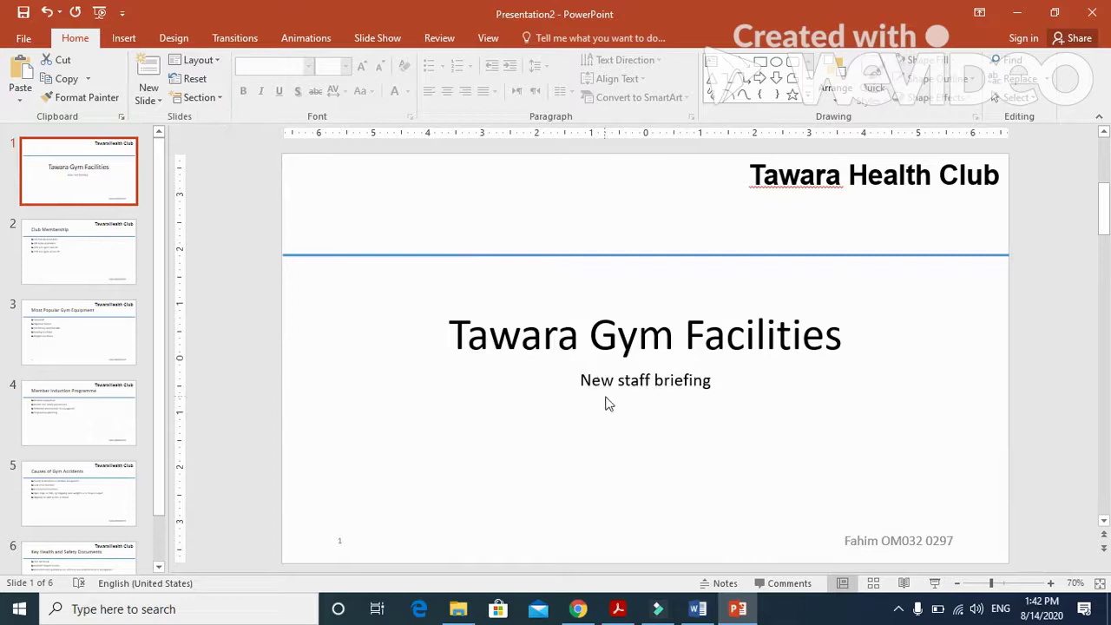
left_click(618, 330)
left_click(628, 384)
left_click(636, 337)
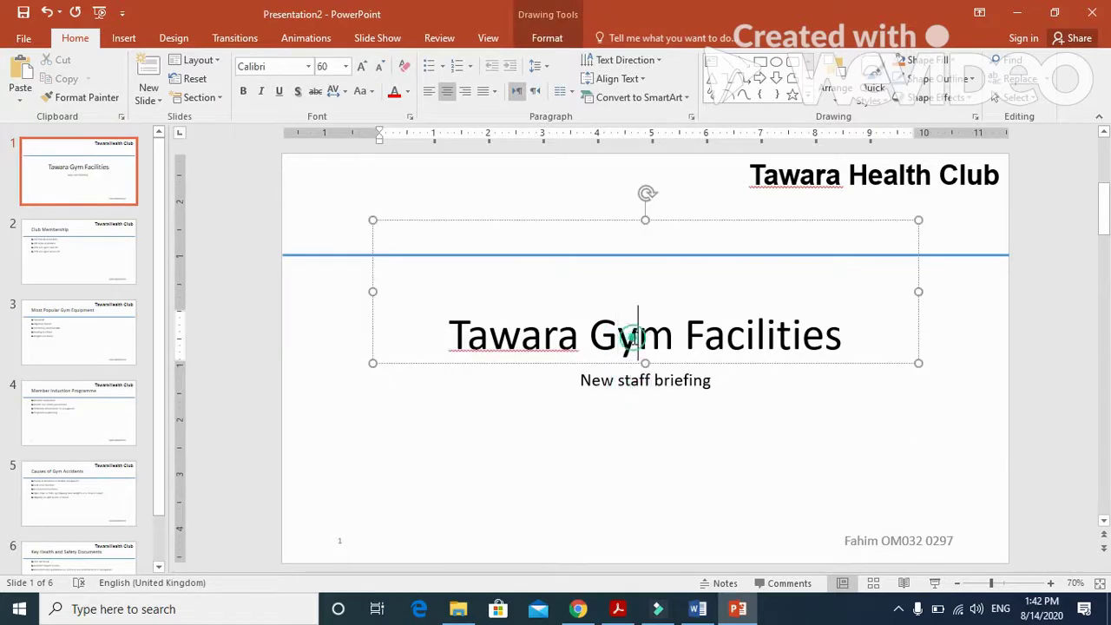
Scroll the exam paper to step 34's vertical bar chart of total members by membership type.
left_click(618, 608)
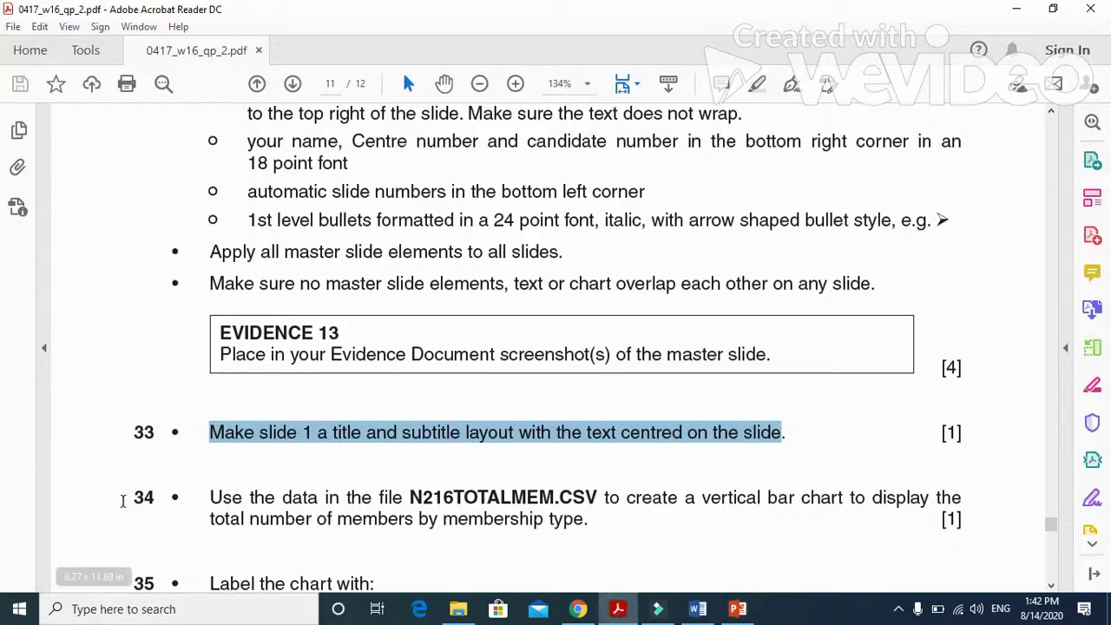
scroll(125, 502, "down", 3)
scroll(226, 394, "down", 2)
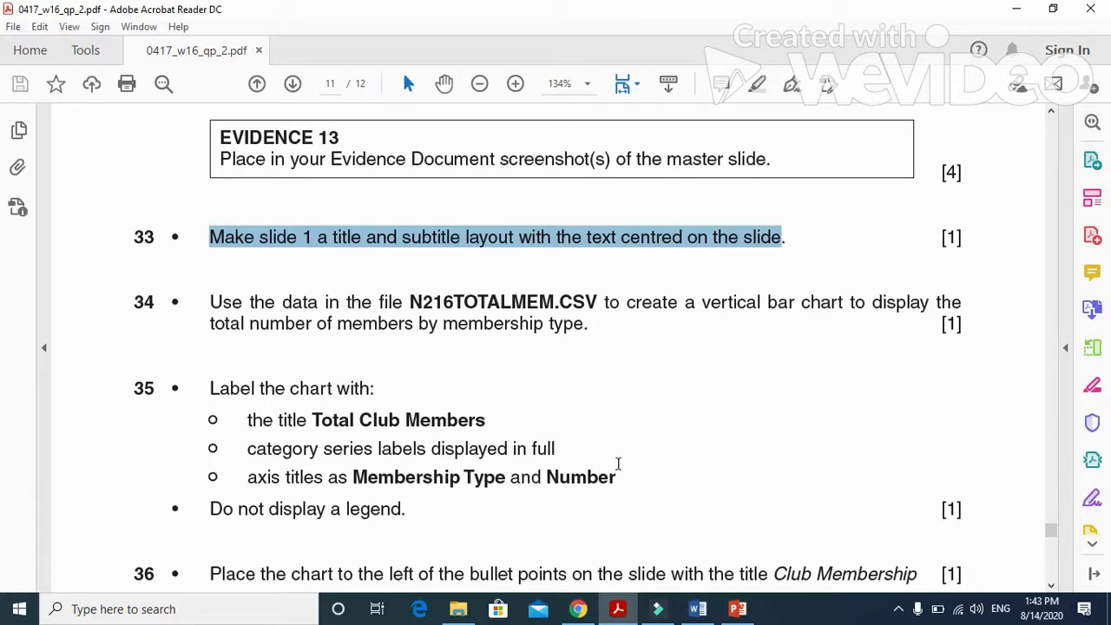
Open N216TOTALMEM from the Desktop's 0417_w16_sf_02 folder in Excel, checking it against the question paper.
left_click(459, 610)
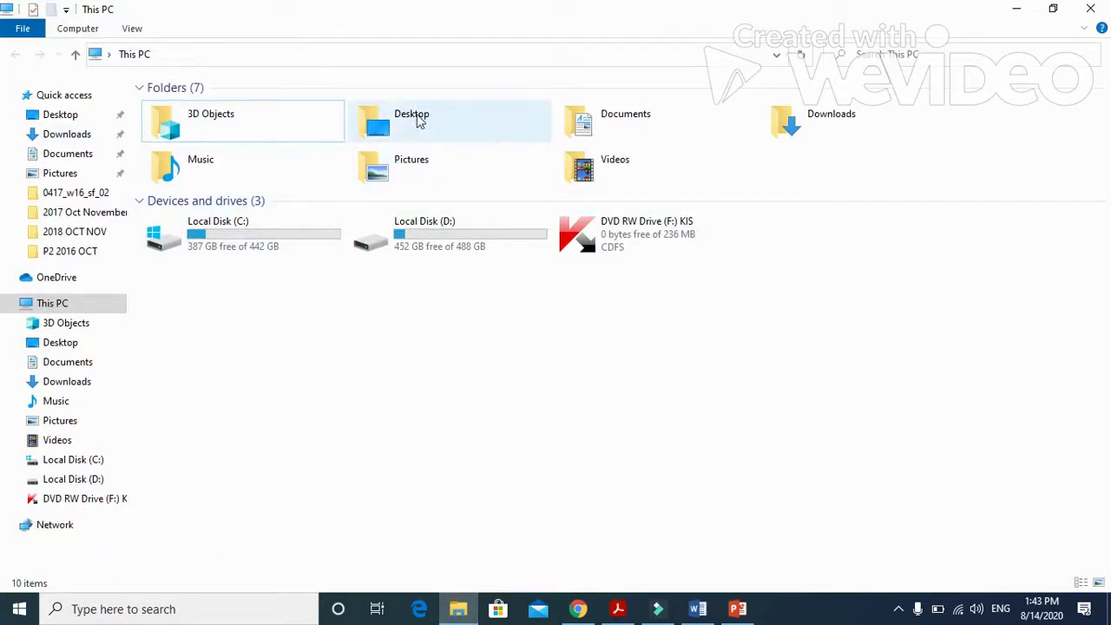
double_click(412, 118)
double_click(244, 109)
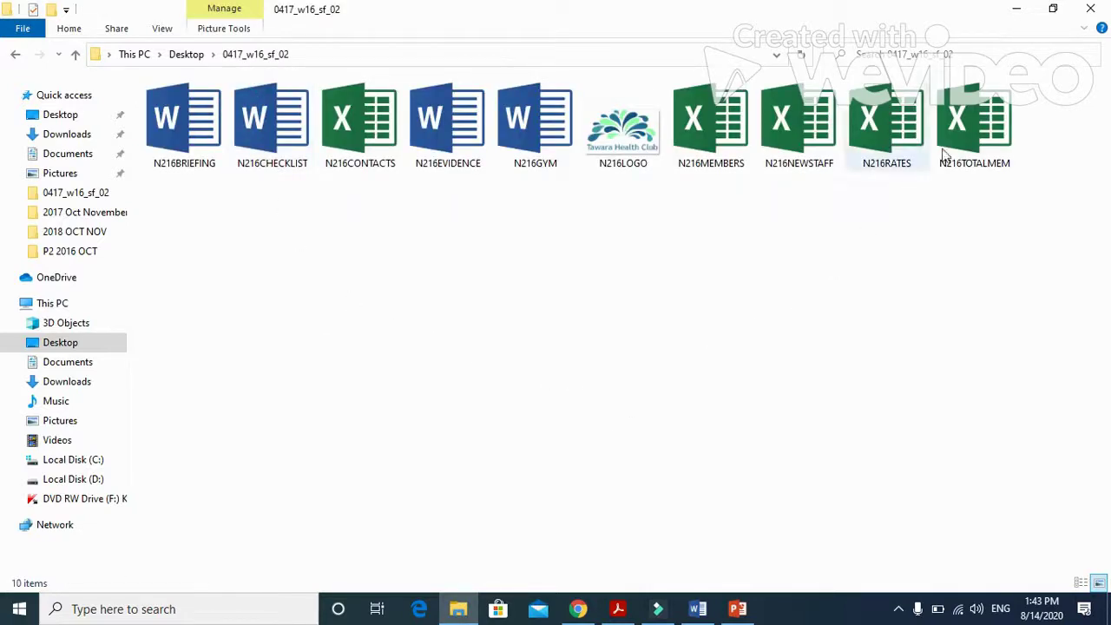
double_click(964, 124)
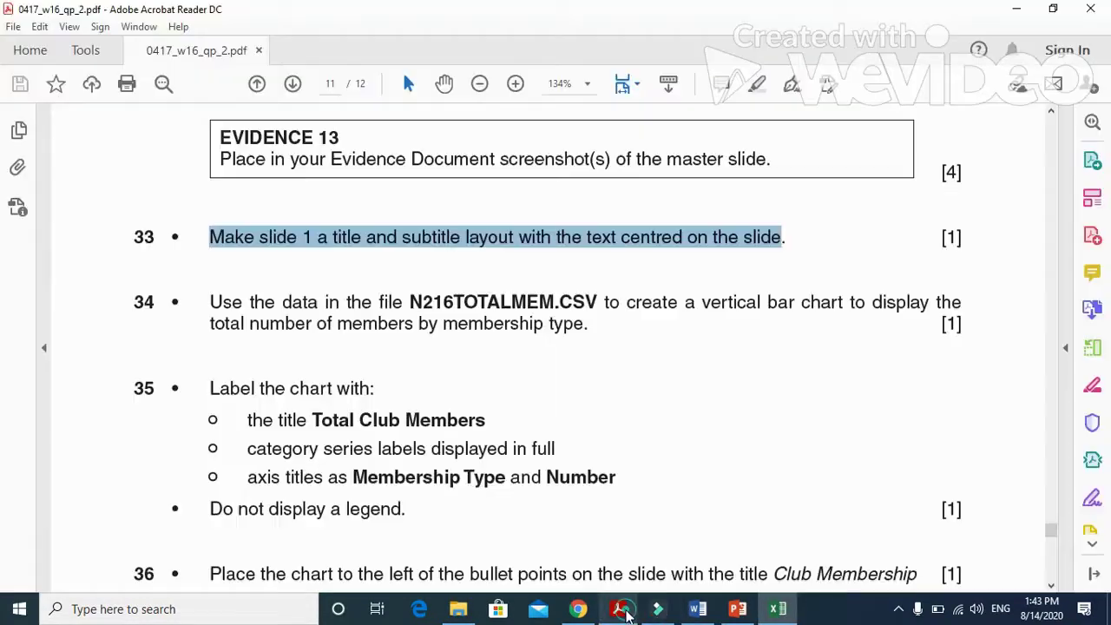
left_click(617, 608)
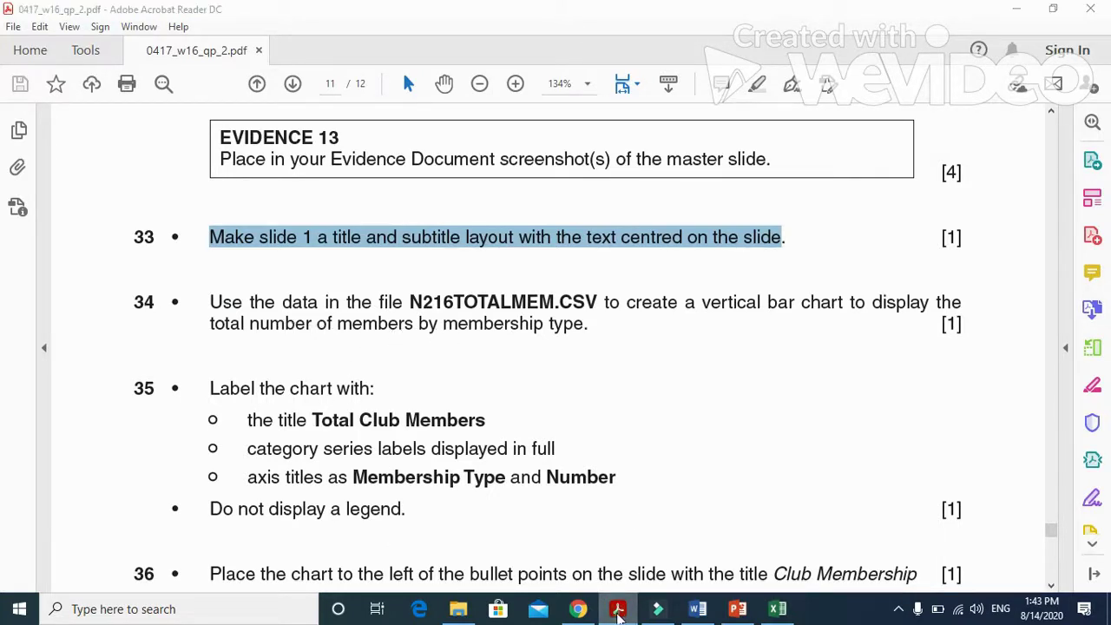
left_click(777, 608)
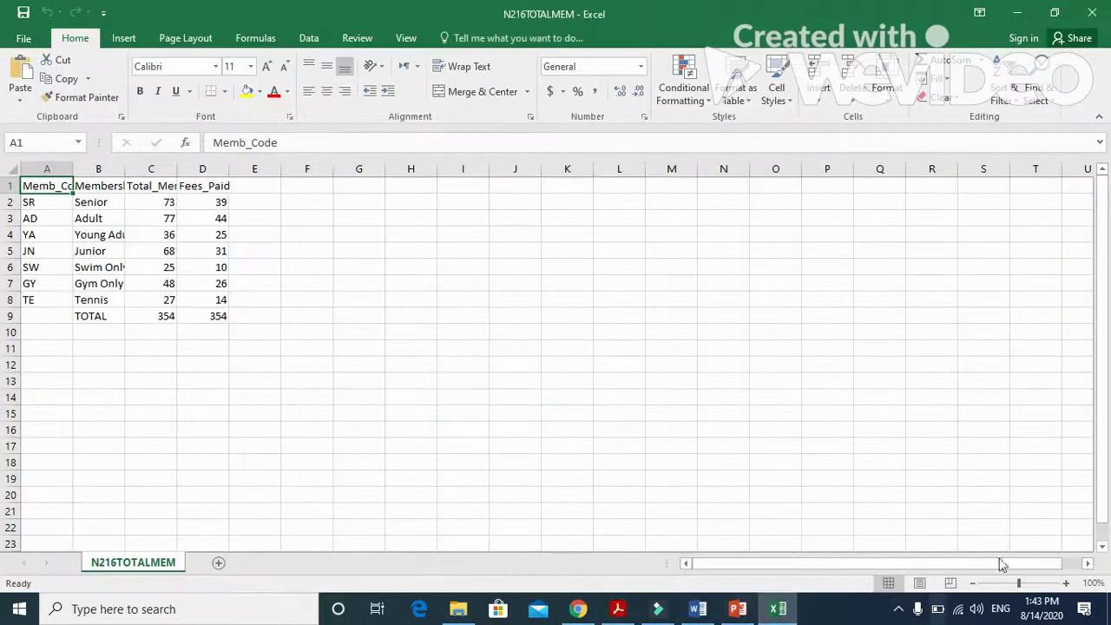
Autofit columns A, B and C to their Memb_Code, Membership_Type and Total_Members headings.
double_click(73, 169)
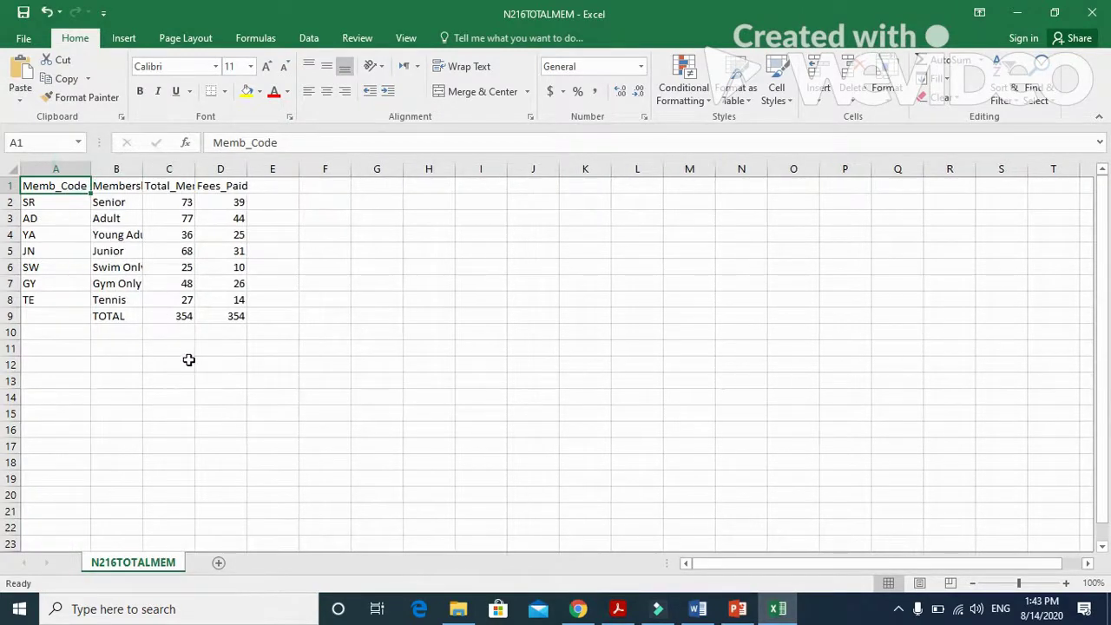
double_click(143, 168)
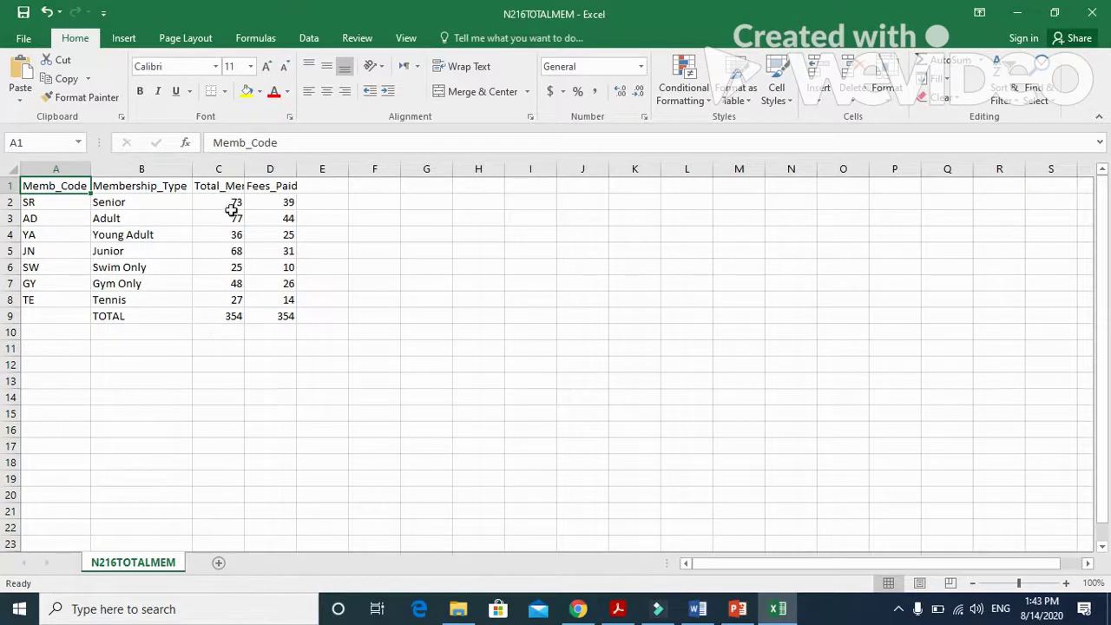
double_click(246, 169)
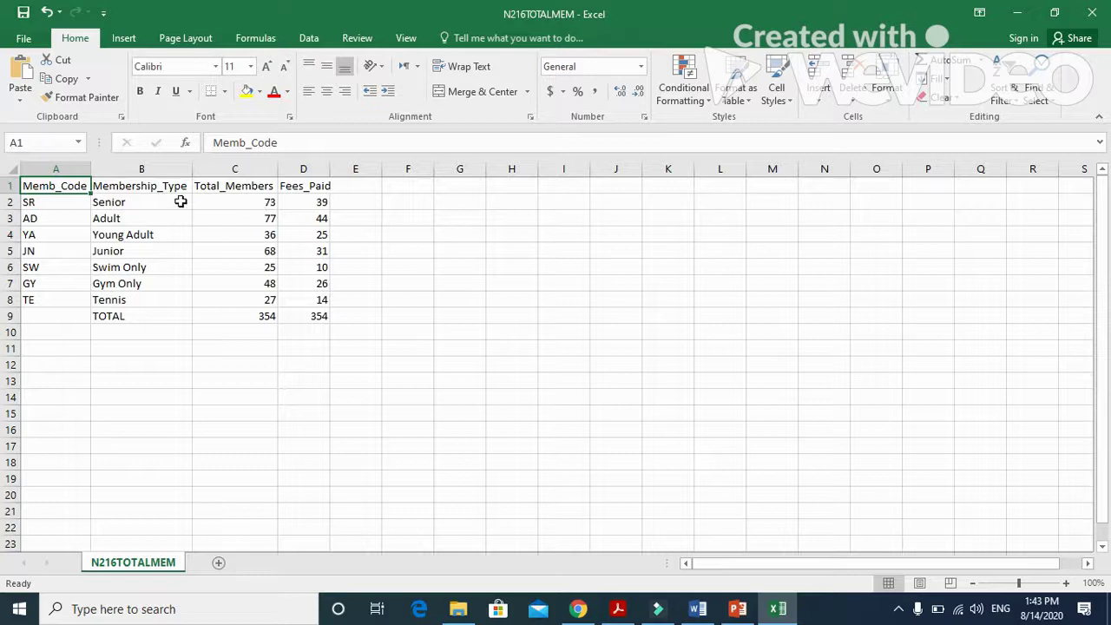
Insert a 2-D clustered column chart of membership types and totals from B2:C8.
left_click_drag(181, 201, 168, 300)
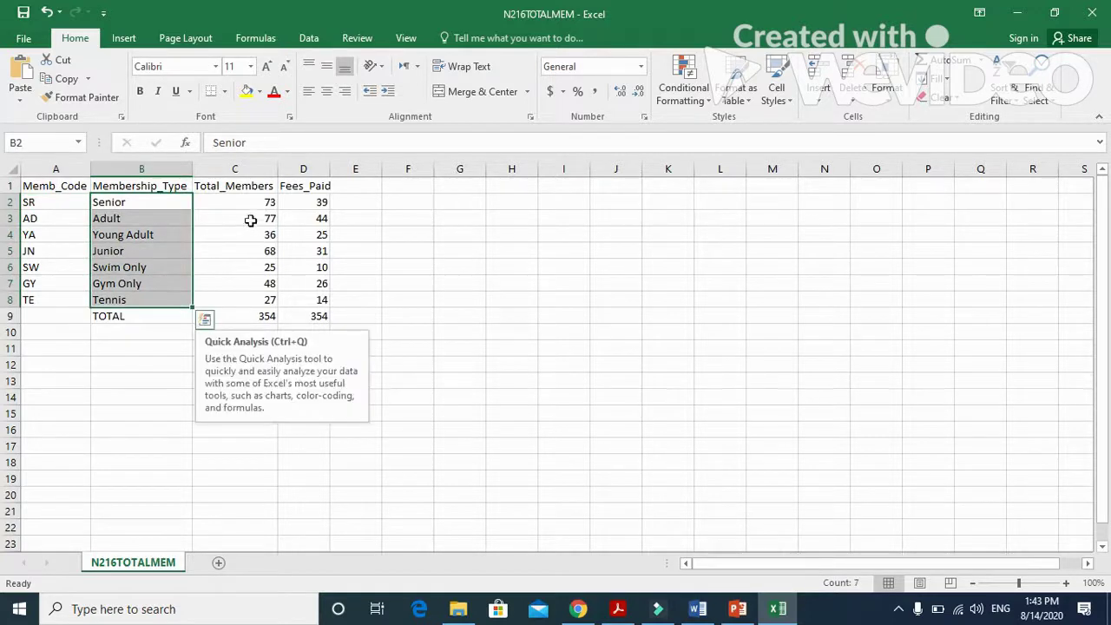
left_click(239, 205)
left_click_drag(170, 201, 238, 297)
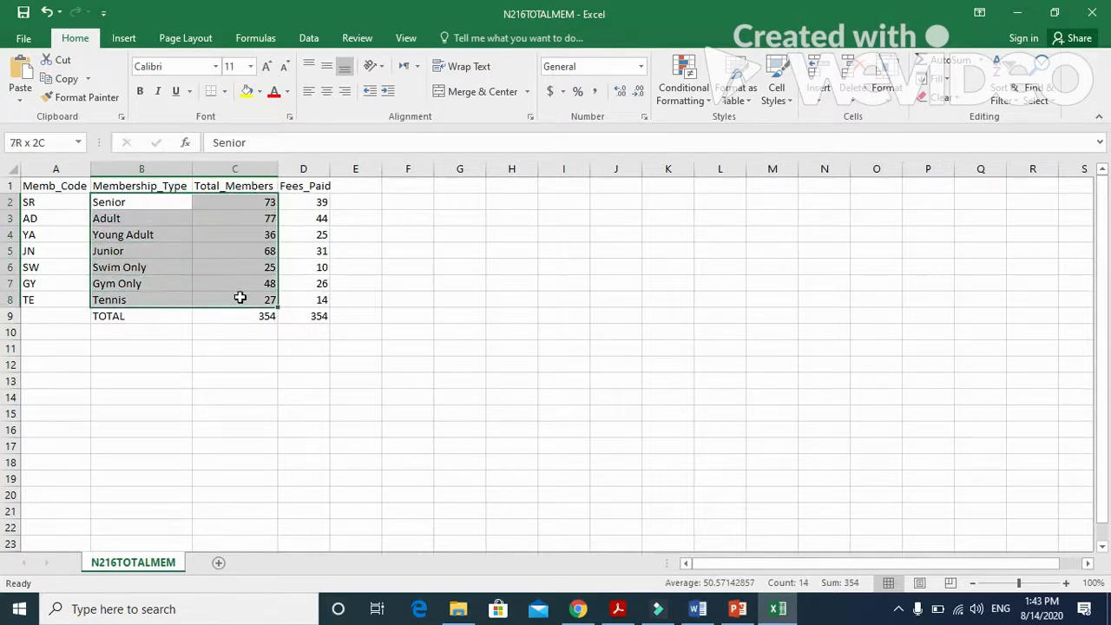
left_click(125, 38)
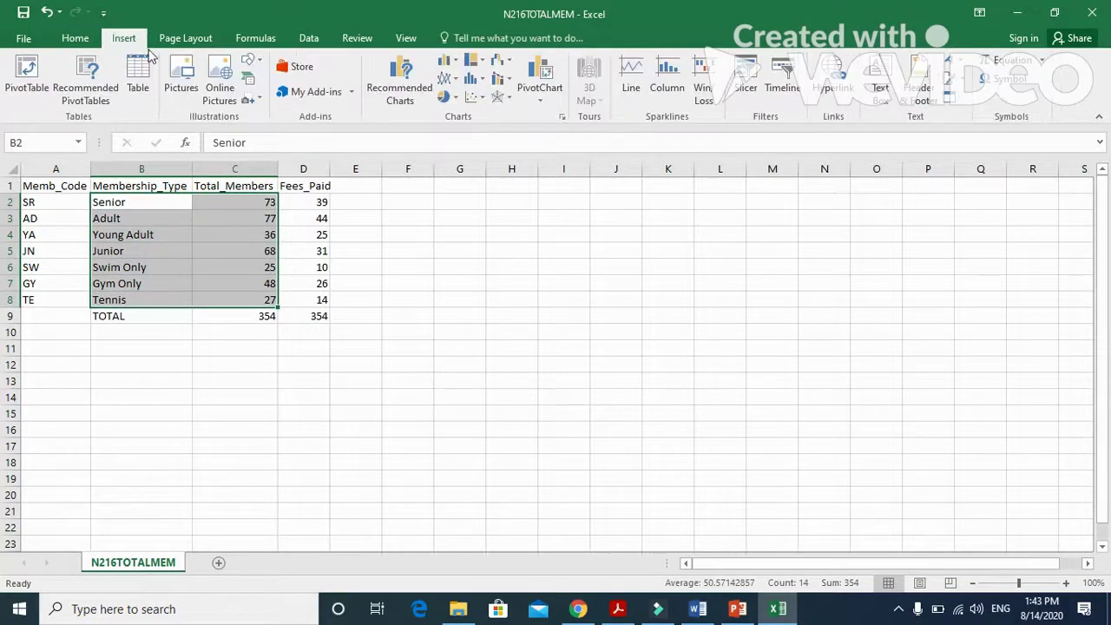
left_click(458, 62)
left_click(458, 112)
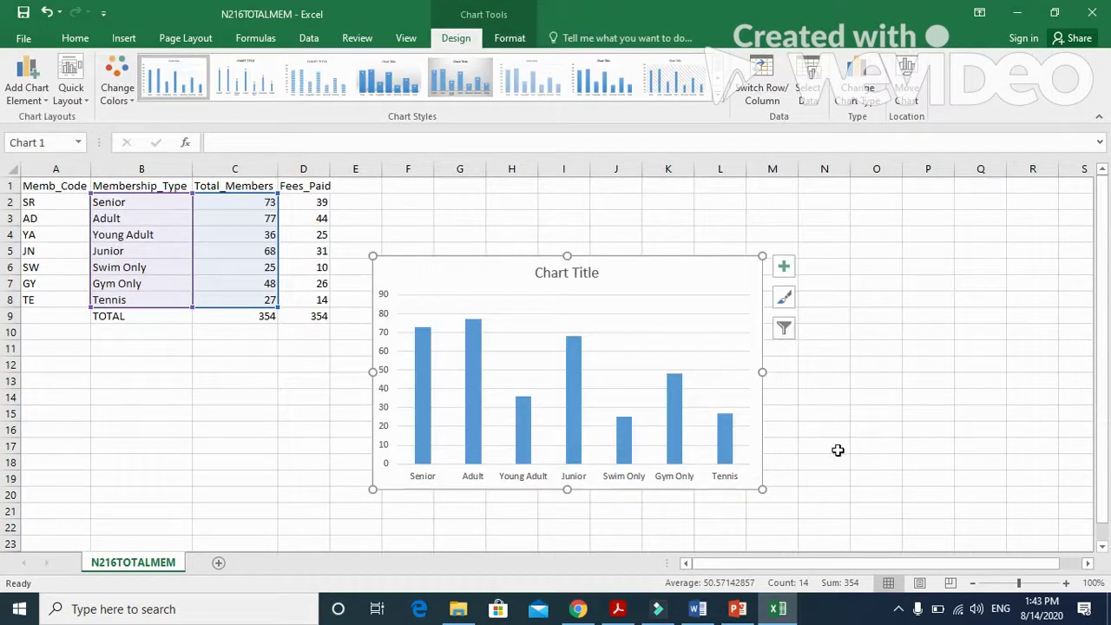
left_click(618, 608)
scroll(611, 479, "down", 2)
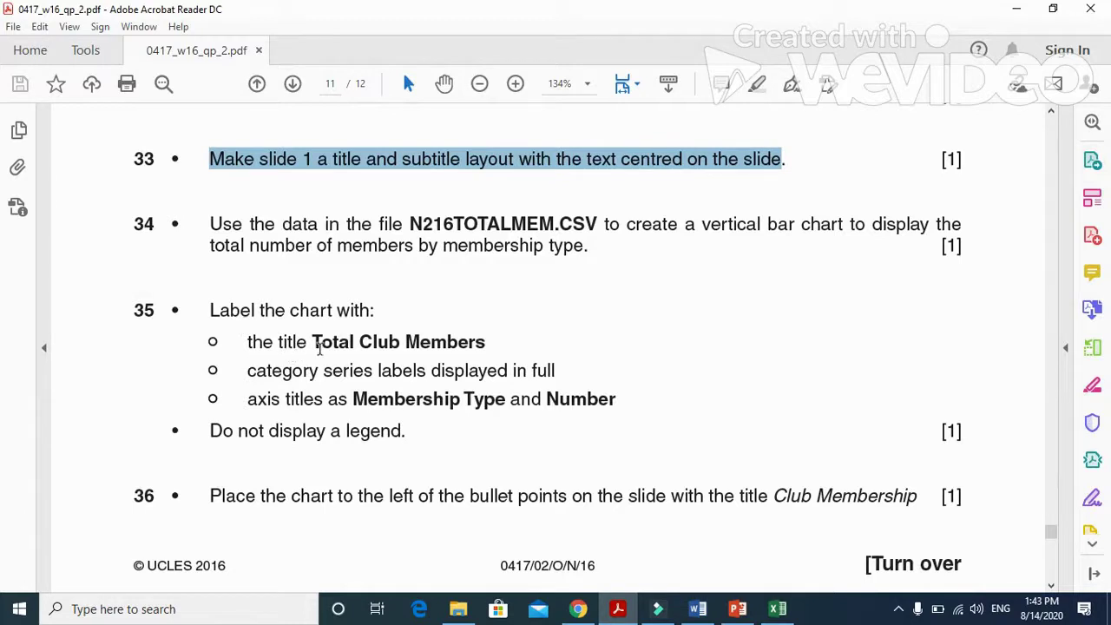
left_click_drag(313, 342, 432, 344)
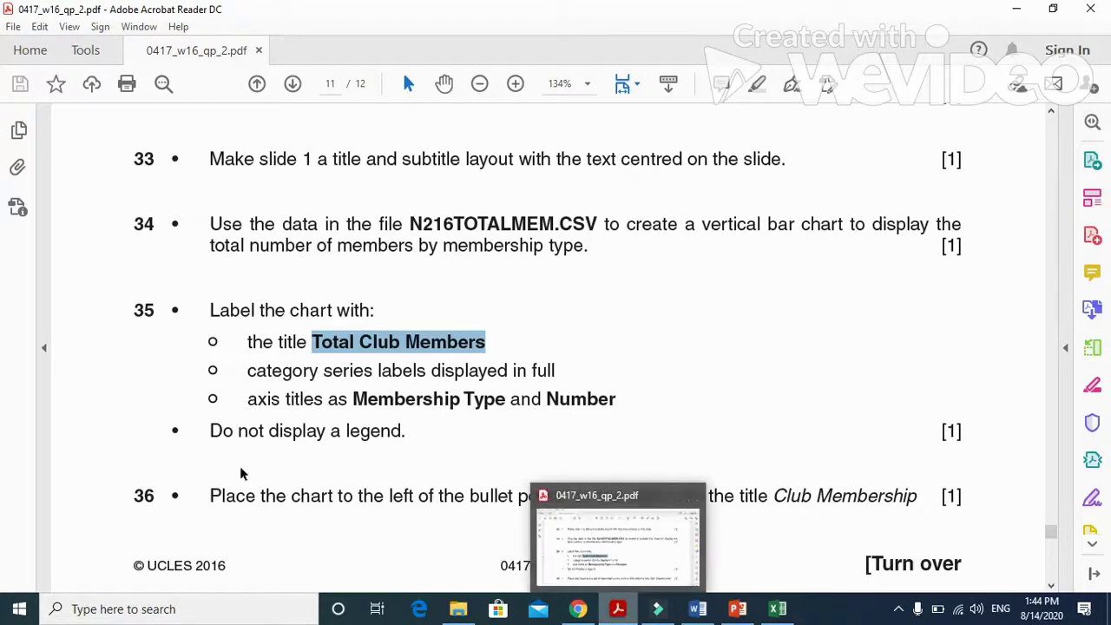
left_click_drag(209, 431, 405, 434)
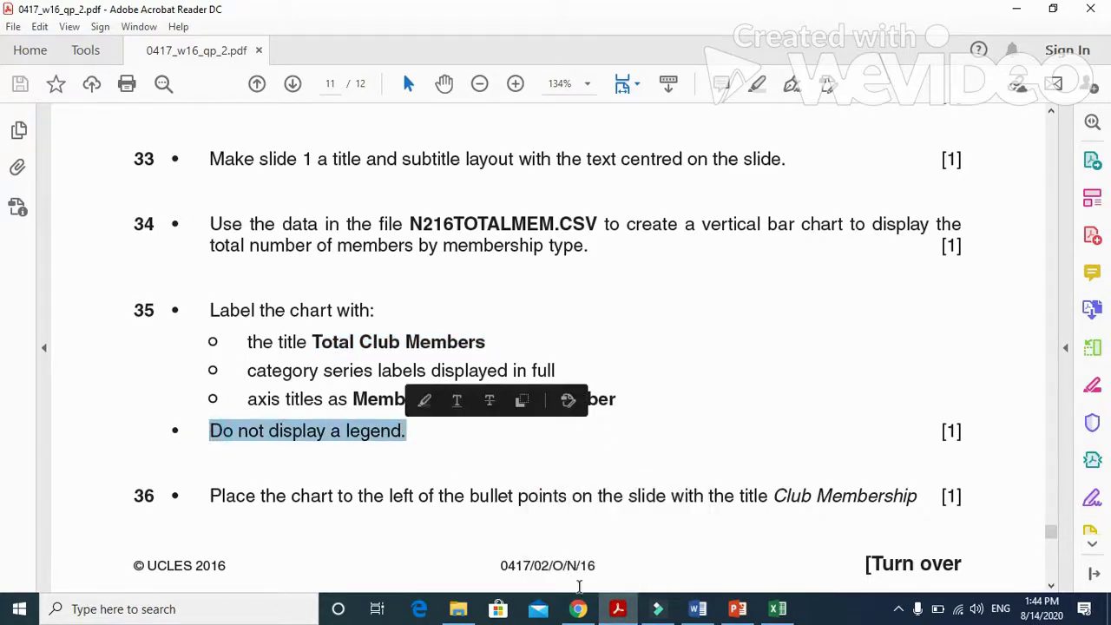
key("alt+Tab")
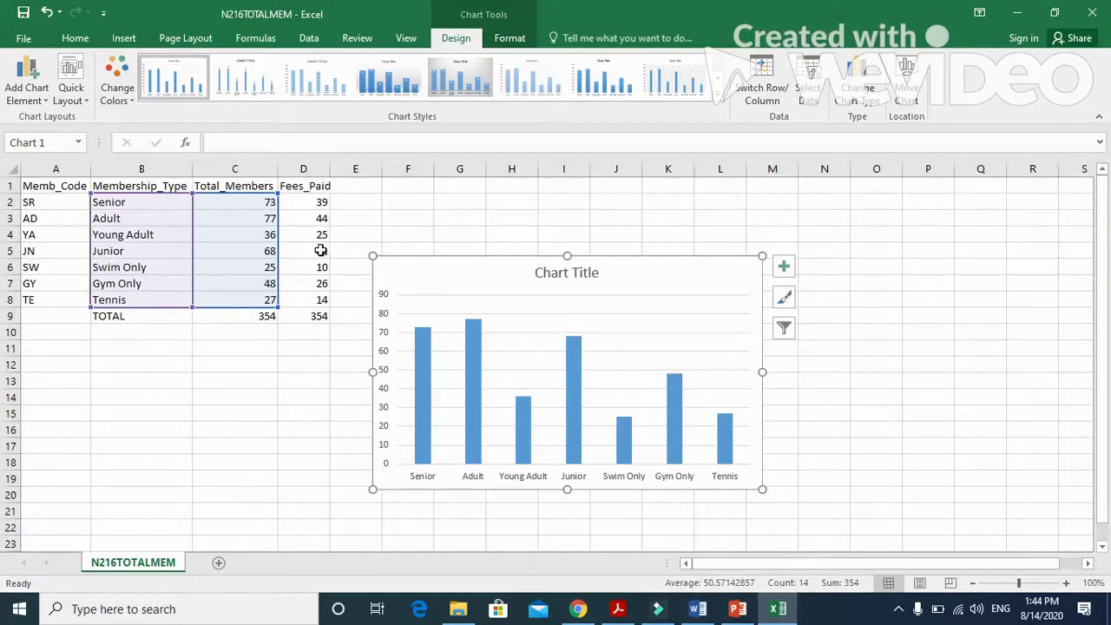
Apply a Quick Layout to the chart that adds axis title placeholders and a Series1 legend.
left_click(404, 38)
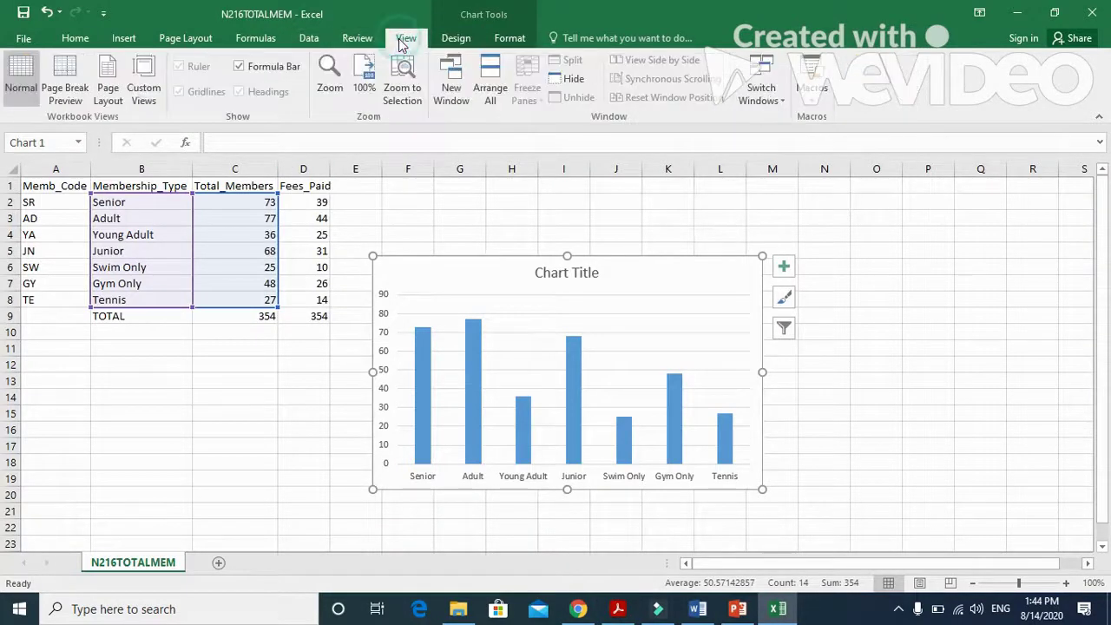
left_click(311, 38)
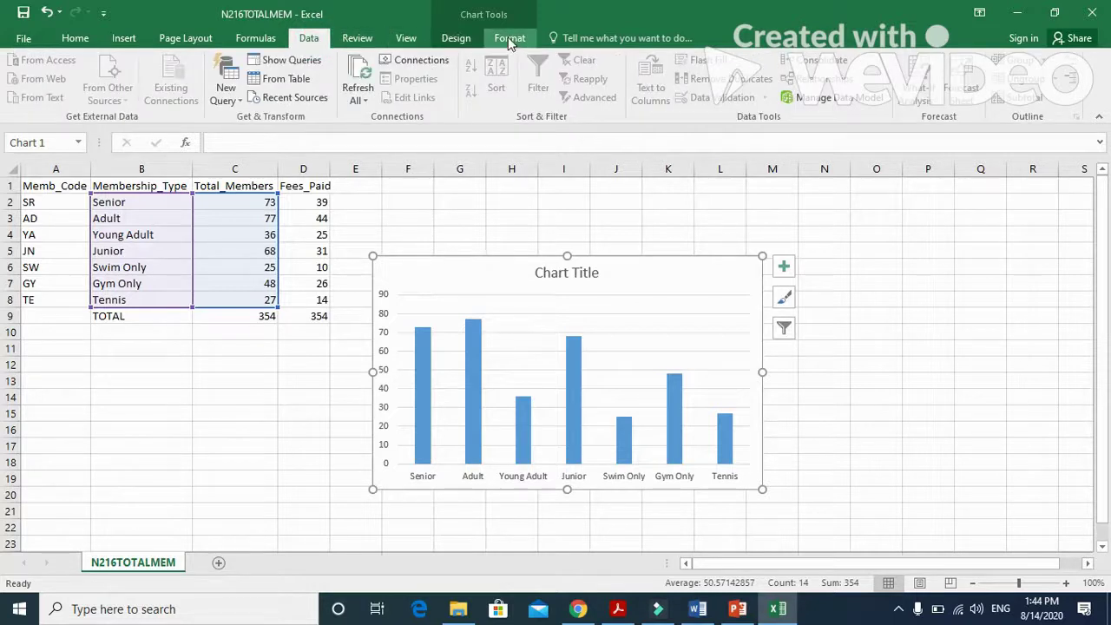
left_click(455, 38)
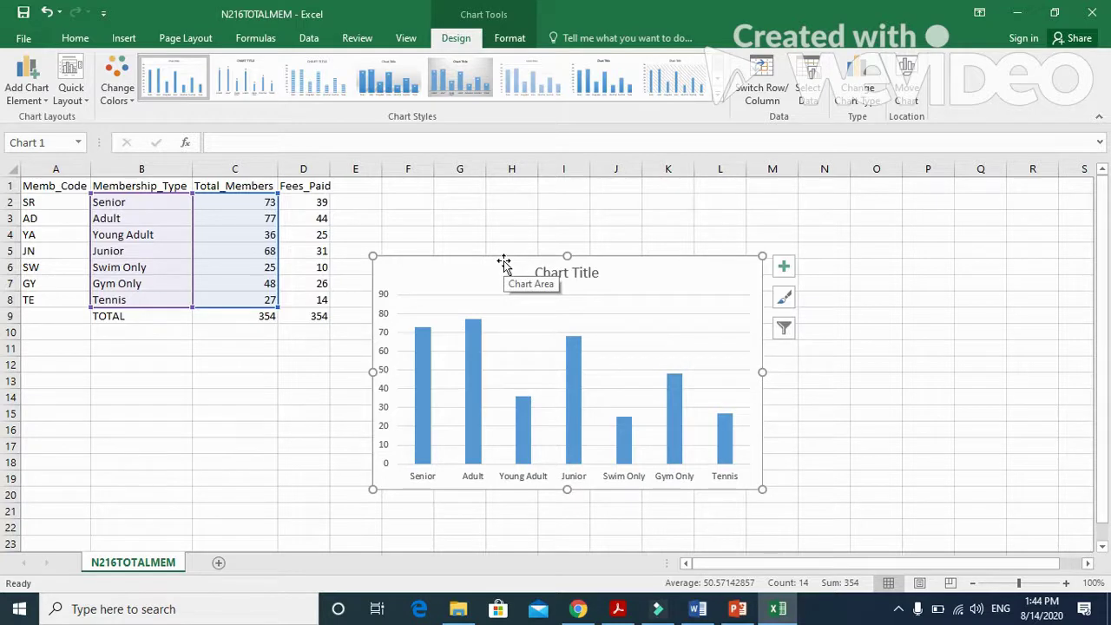
left_click(718, 102)
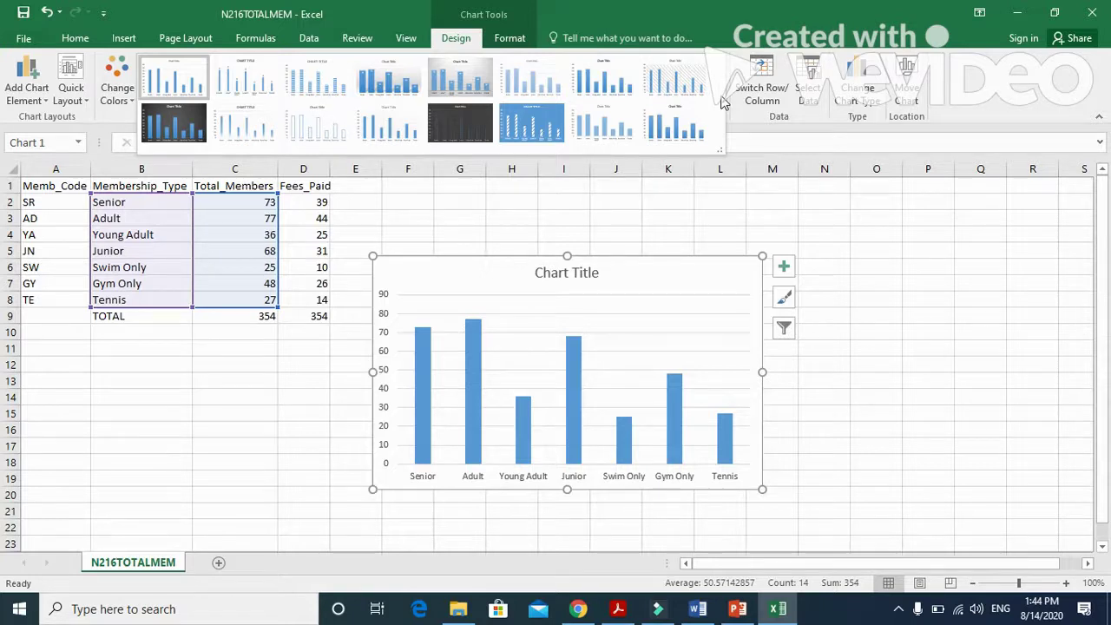
left_click(87, 95)
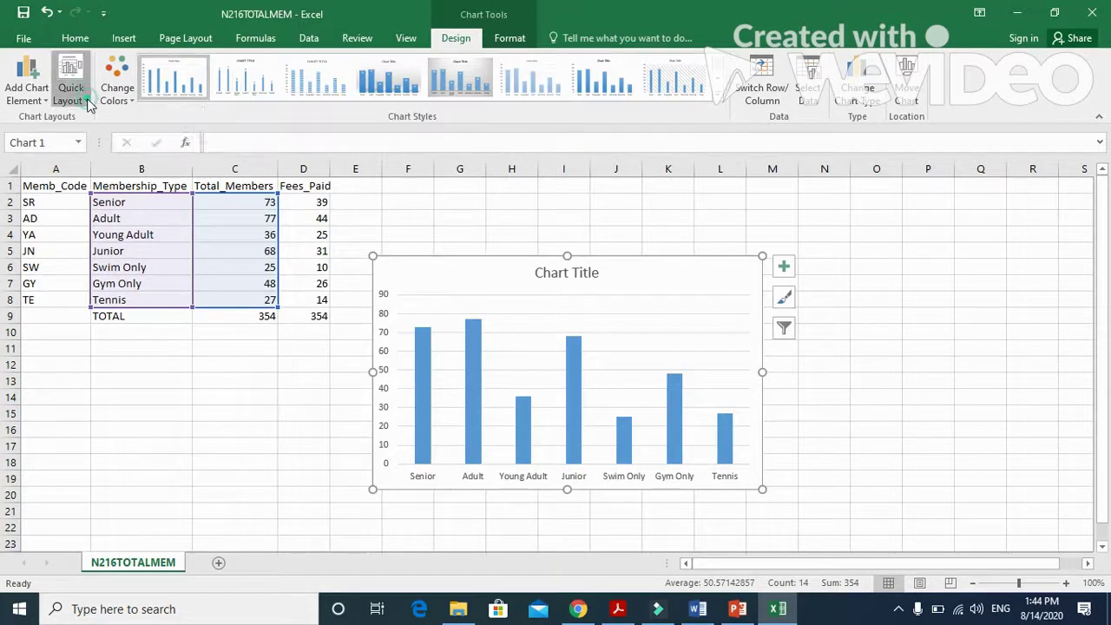
left_click(72, 92)
left_click(160, 224)
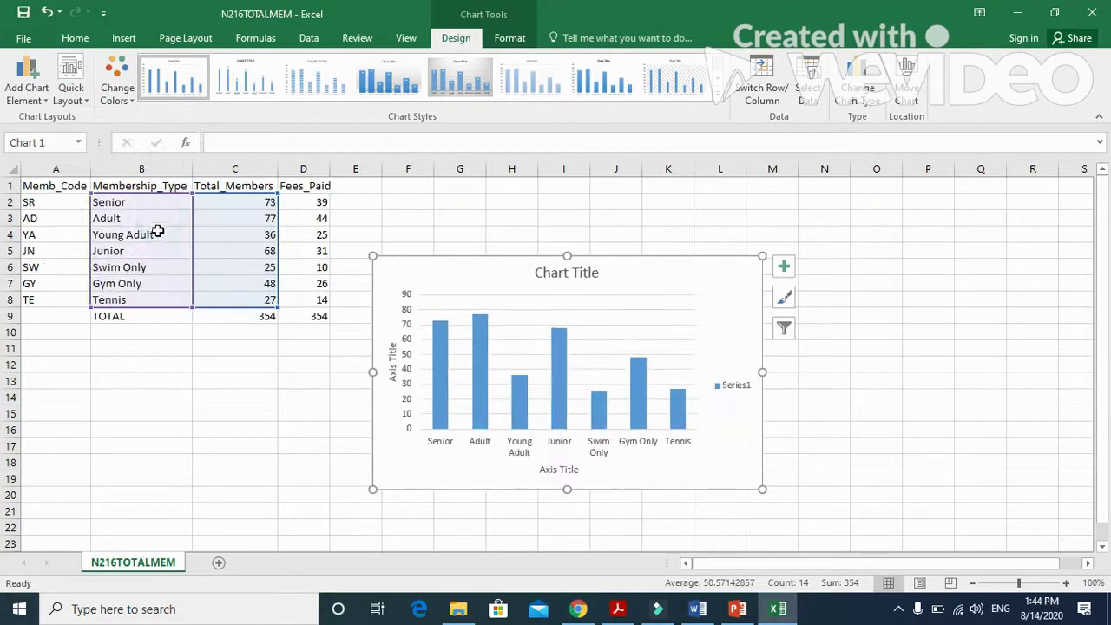
left_click(590, 274)
Copy 'Total Club Members' from the exam paper and paste it as the chart title.
left_click(618, 608)
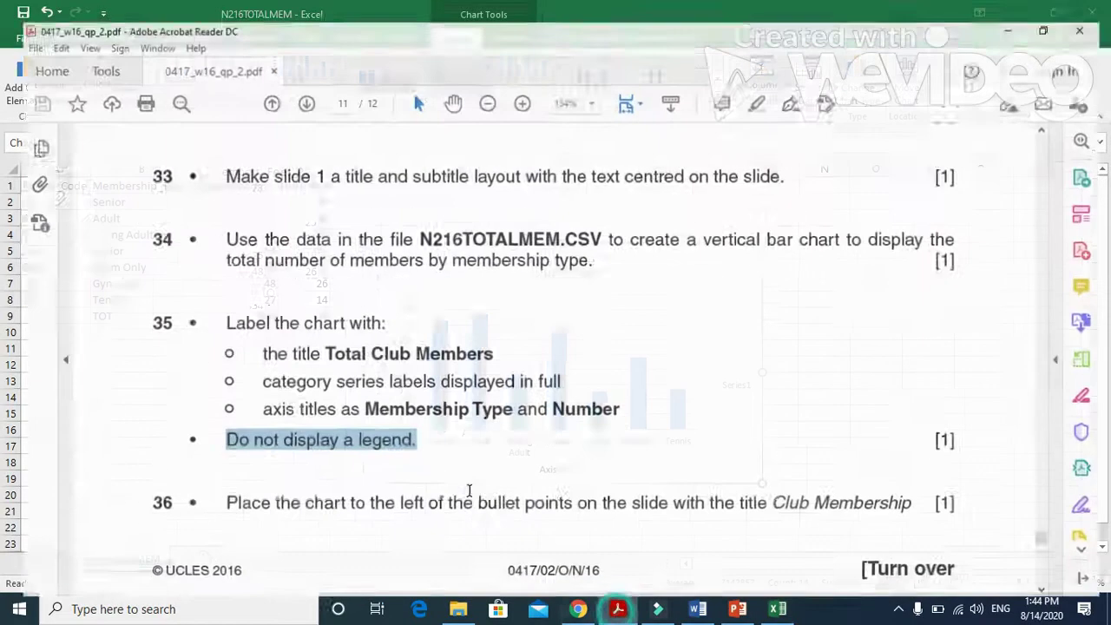
left_click_drag(488, 343, 330, 344)
right_click(338, 347)
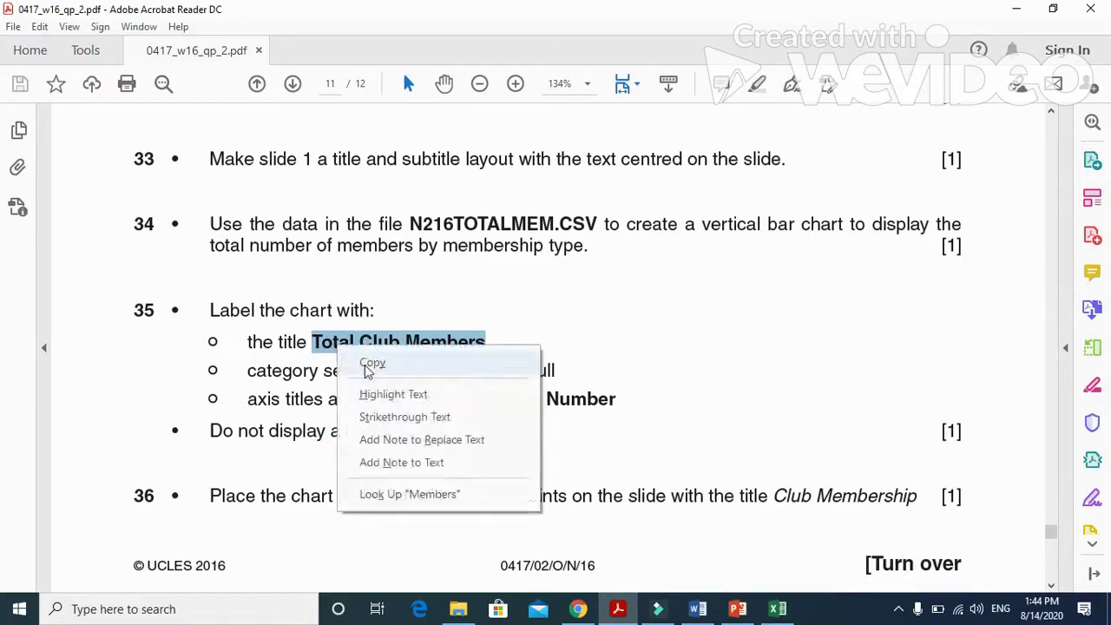
left_click(371, 362)
left_click(778, 609)
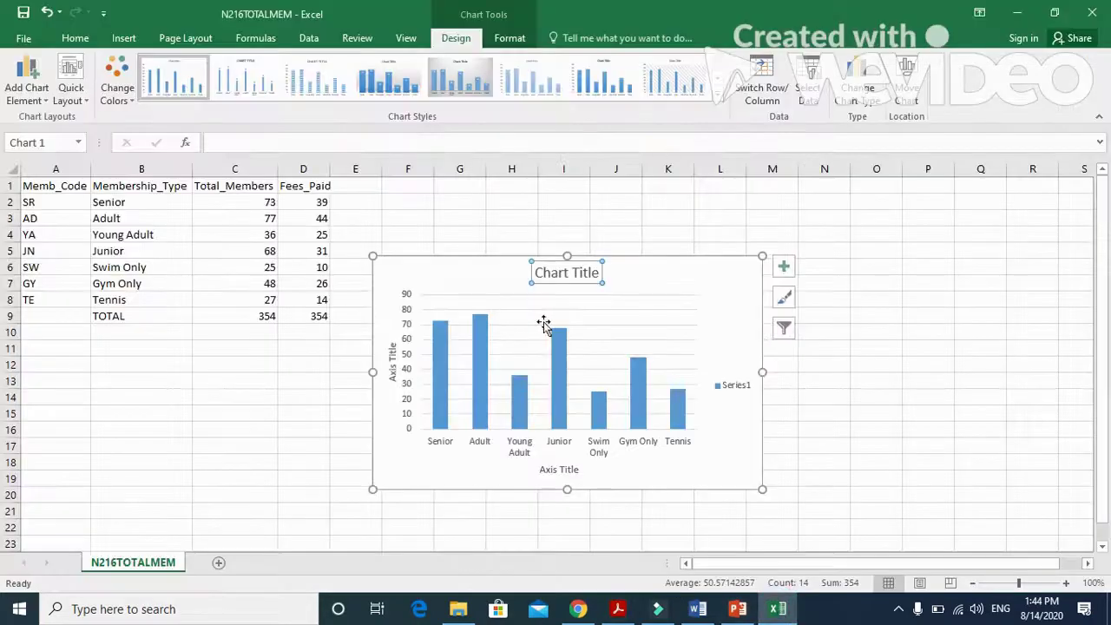
triple_click(568, 273)
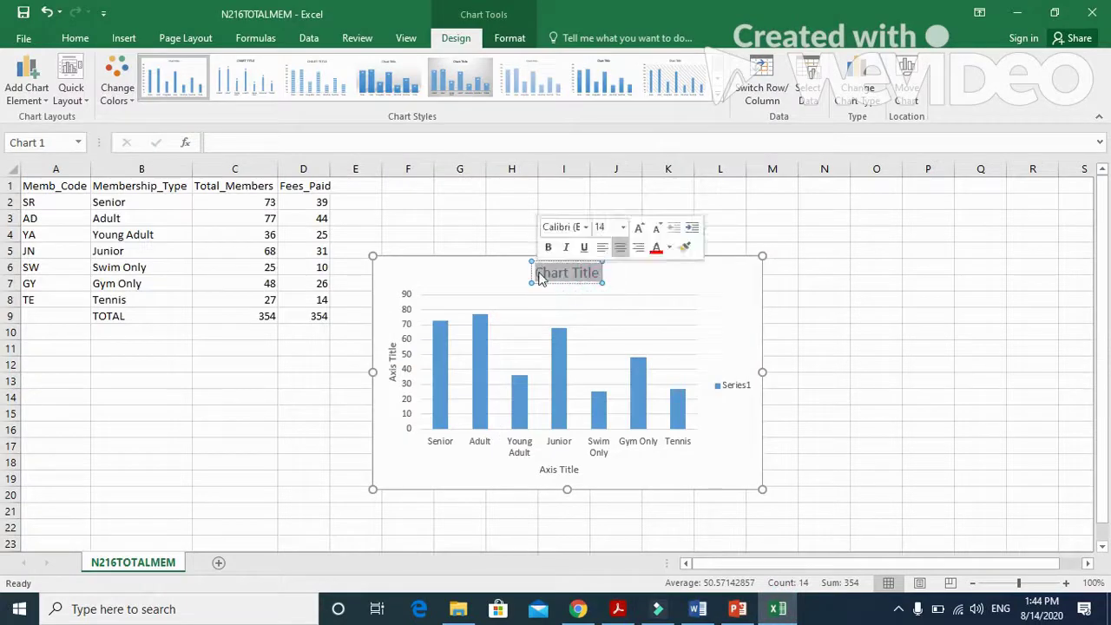
left_click(70, 37)
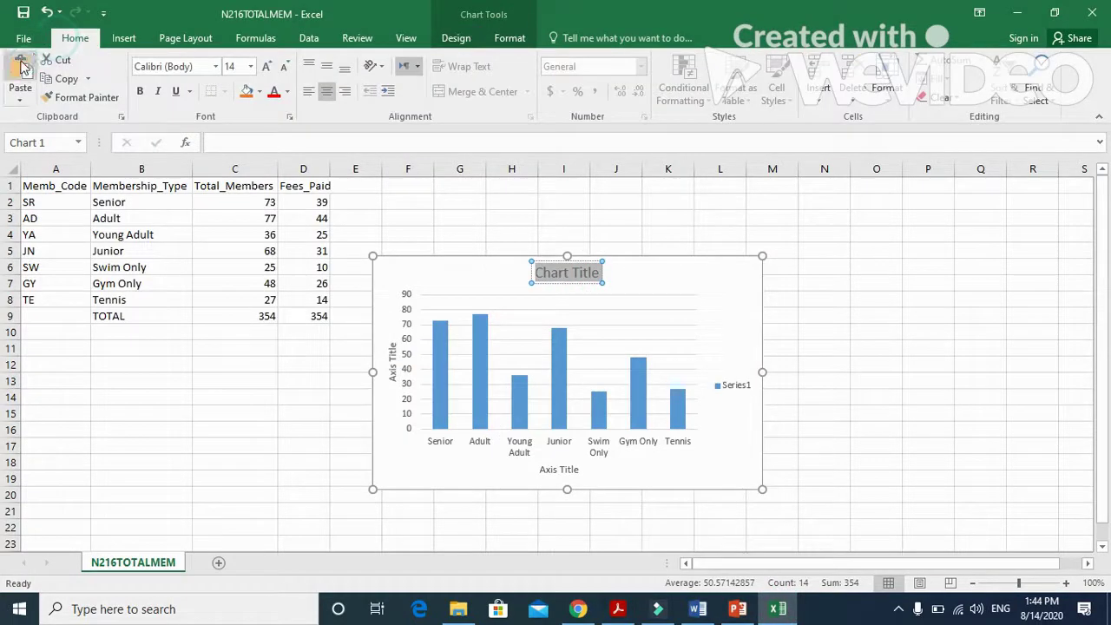
left_click(21, 68)
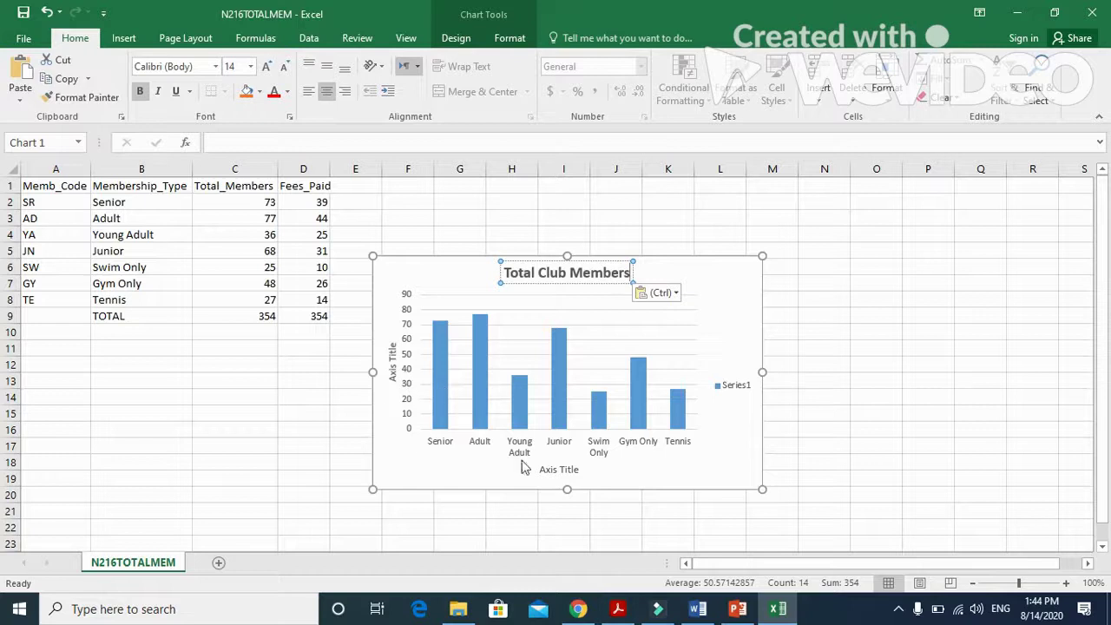
Set the horizontal axis title to 'Membership Type' copied from the exam paper.
left_click(565, 469)
triple_click(571, 469)
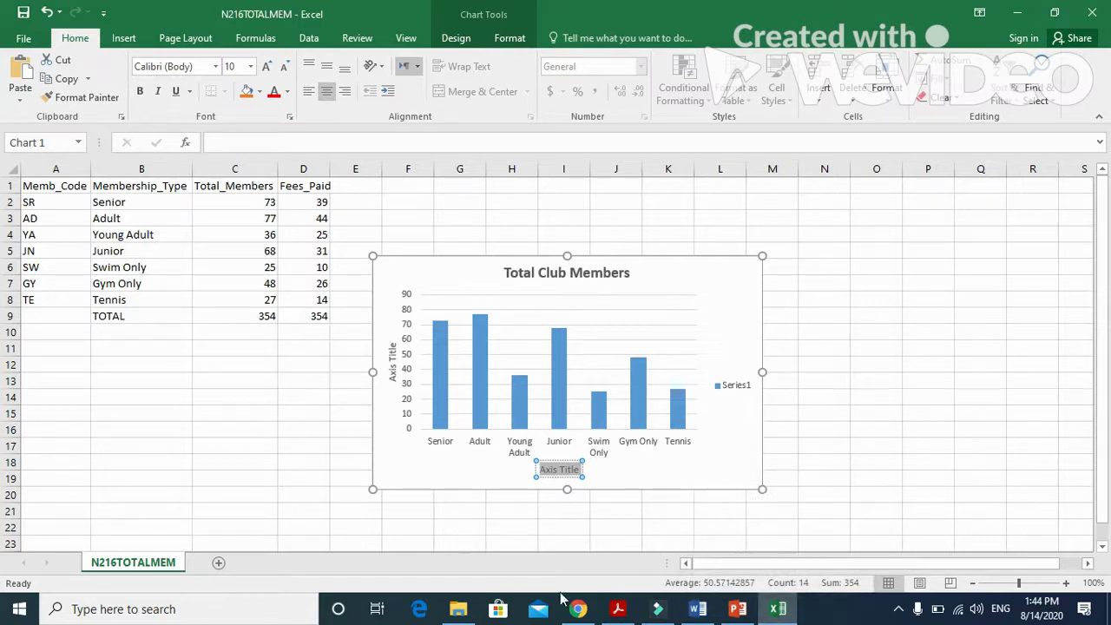
left_click(618, 609)
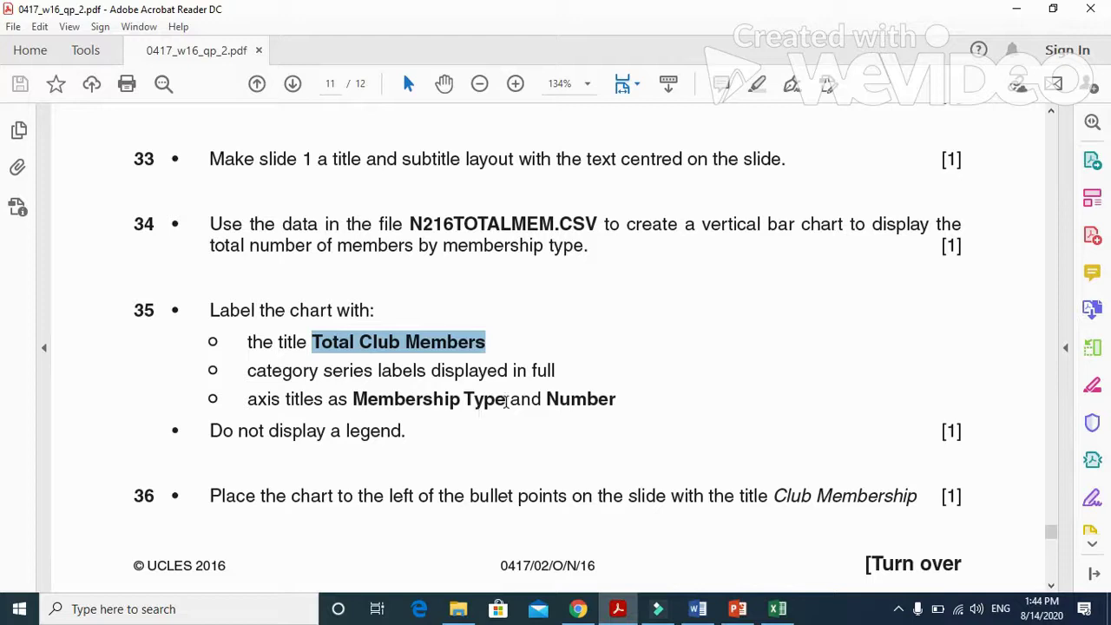
left_click_drag(506, 401, 351, 401)
right_click(421, 406)
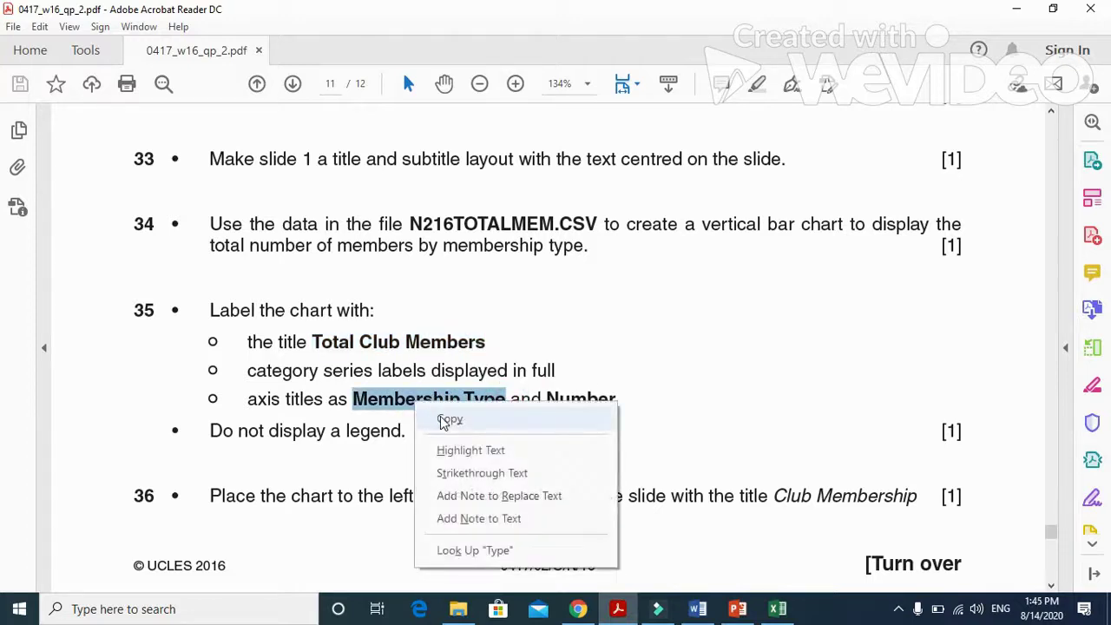
left_click(450, 420)
left_click(778, 609)
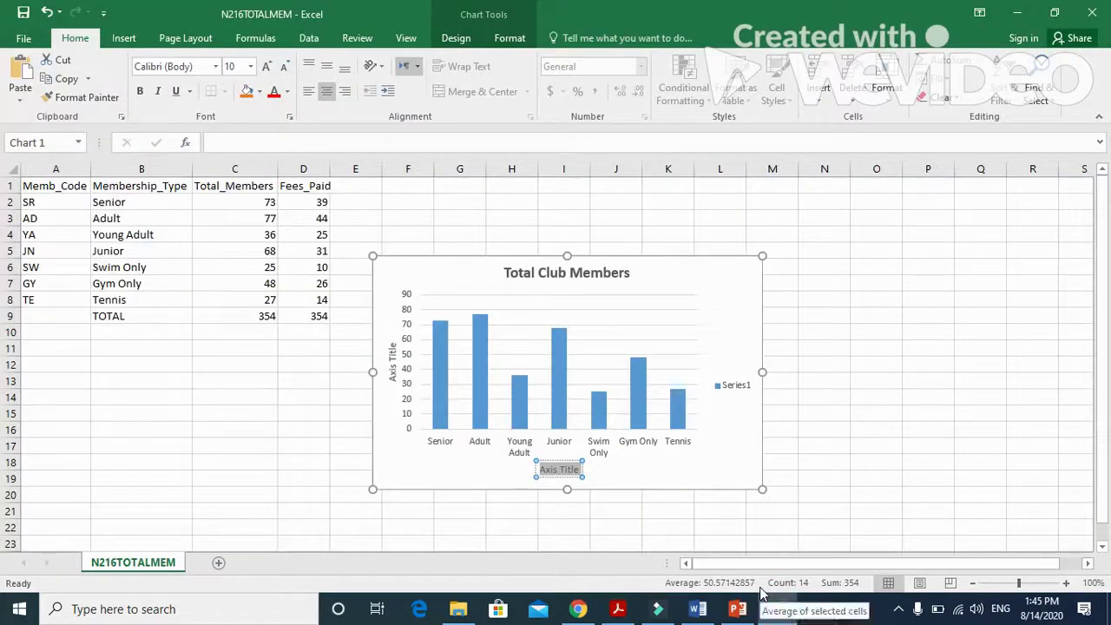
key("ctrl+v")
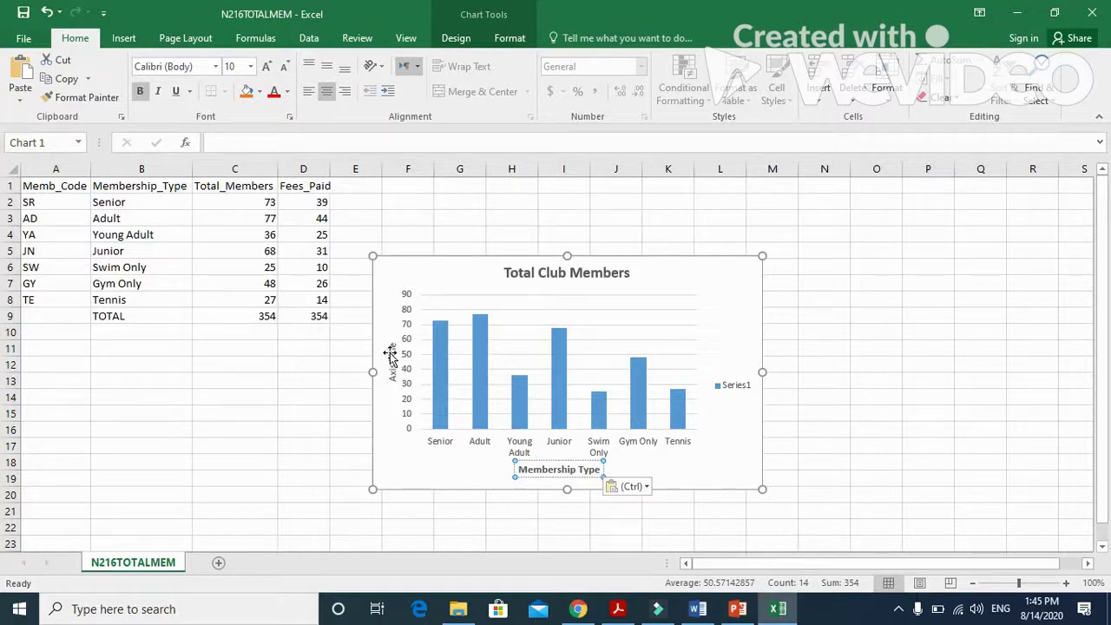
Replace the vertical axis title with 'Number' copied from the exam paper.
left_click(390, 354)
left_click_drag(392, 344, 393, 375)
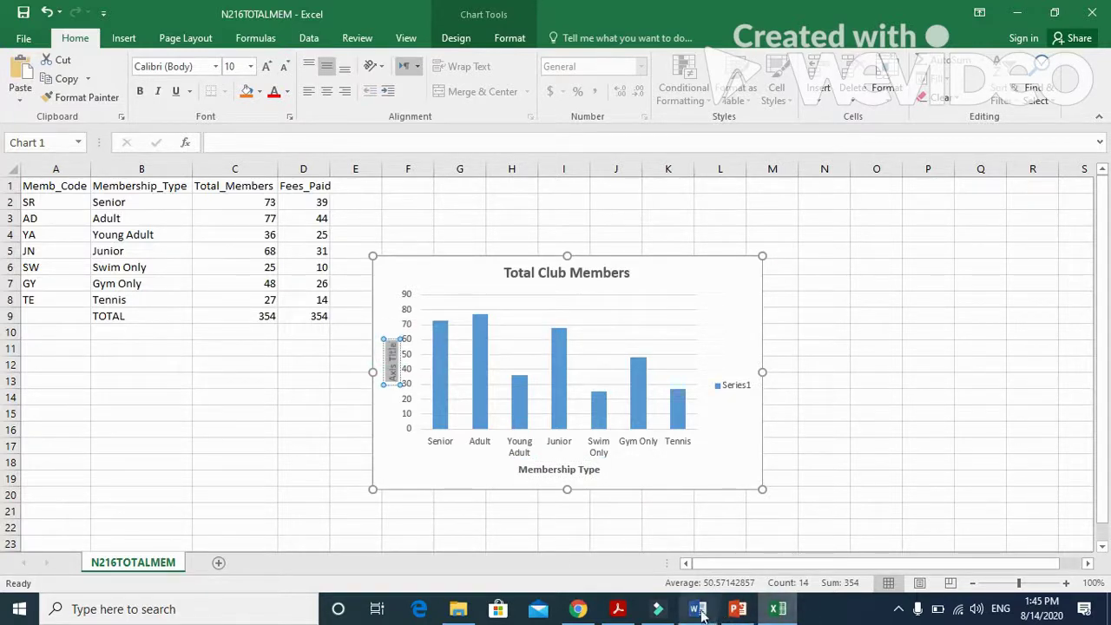
left_click(618, 608)
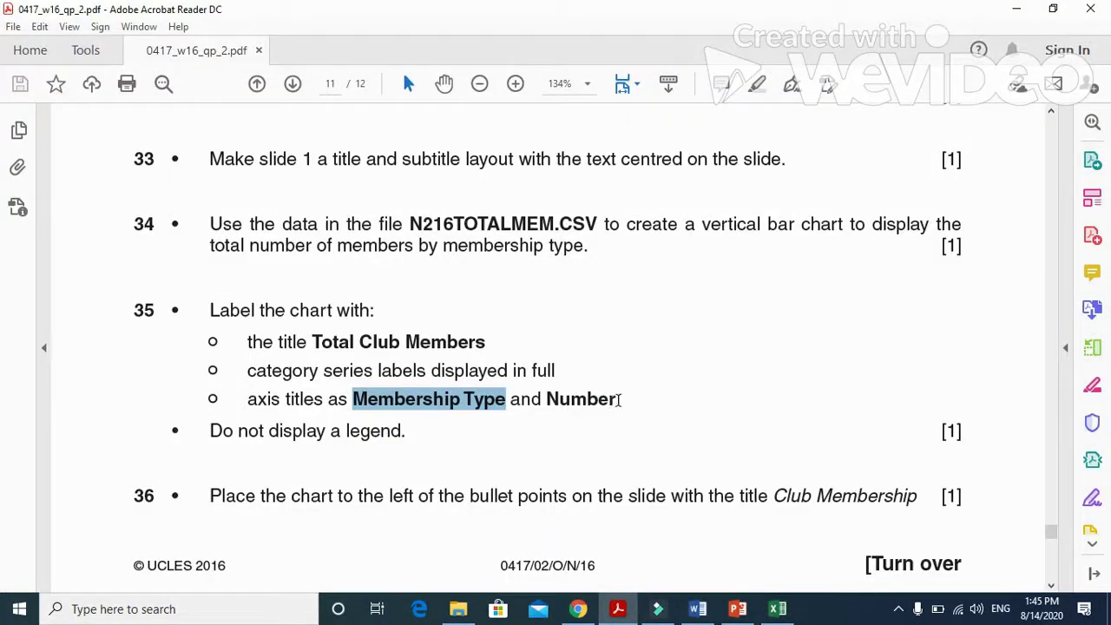
left_click_drag(618, 399, 556, 396)
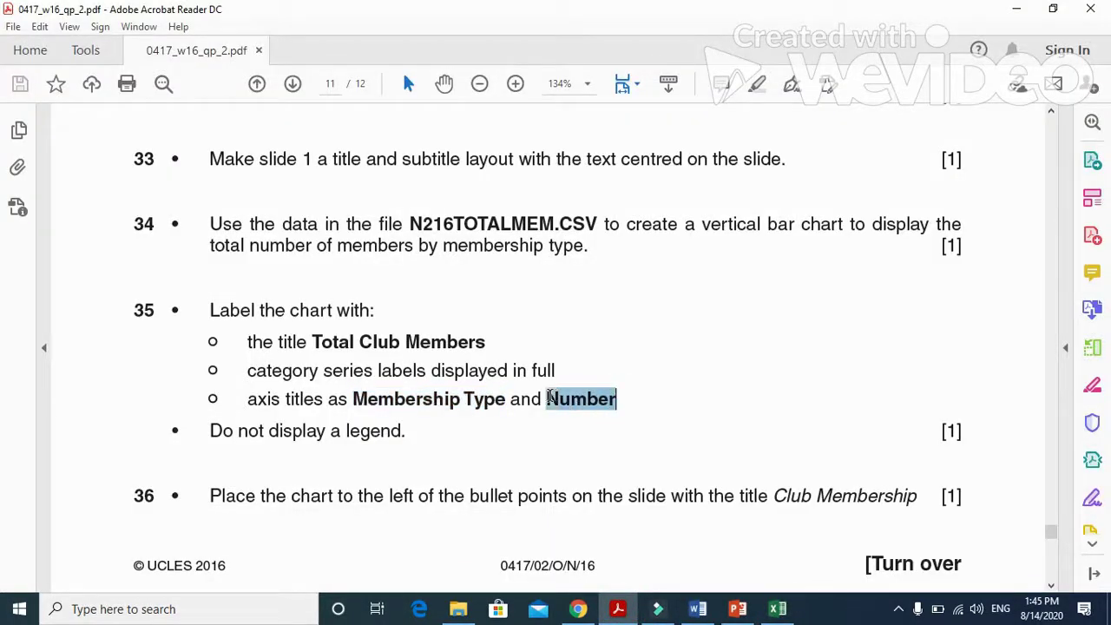
right_click(550, 398)
left_click(576, 417)
left_click(777, 609)
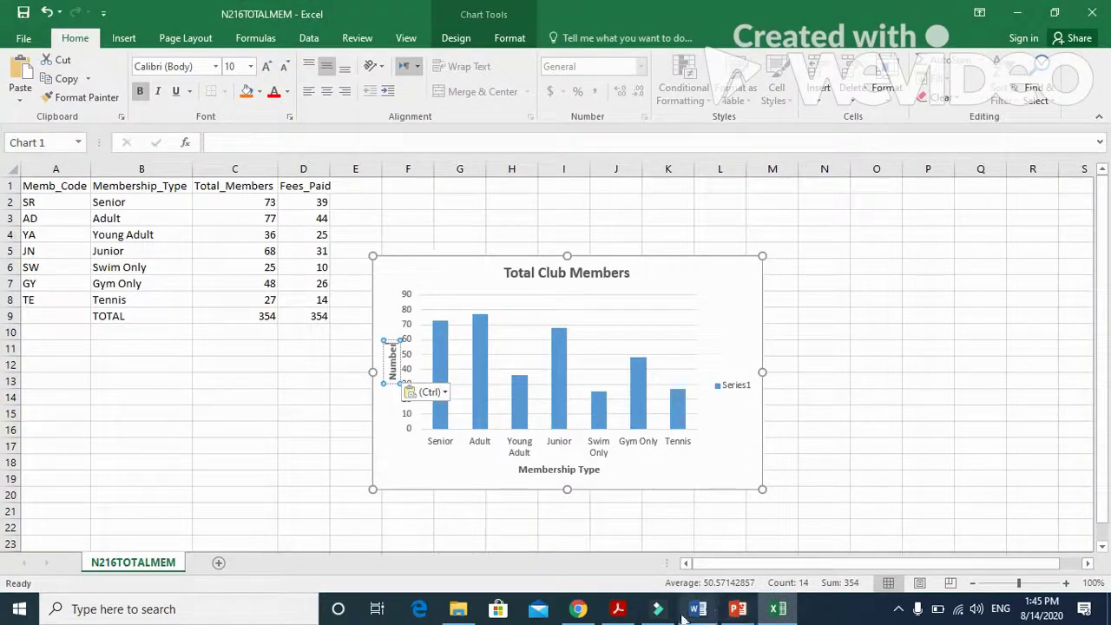
Read the exam paper's instruction on where to place the chart in the presentation.
left_click(622, 609)
scroll(289, 452, "down", 2)
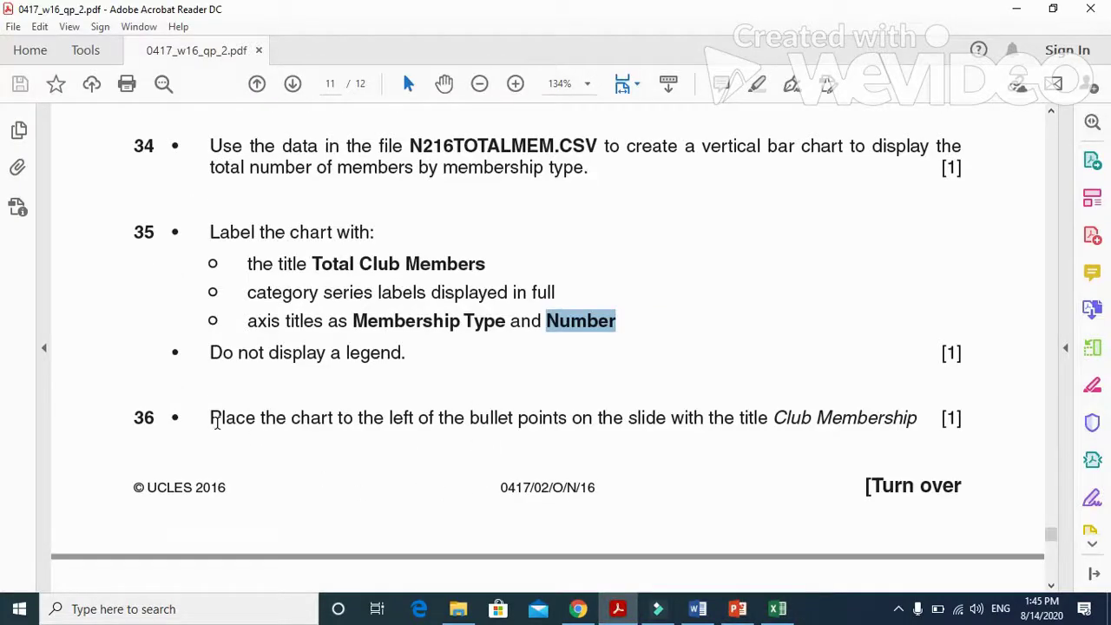
left_click_drag(217, 423, 904, 434)
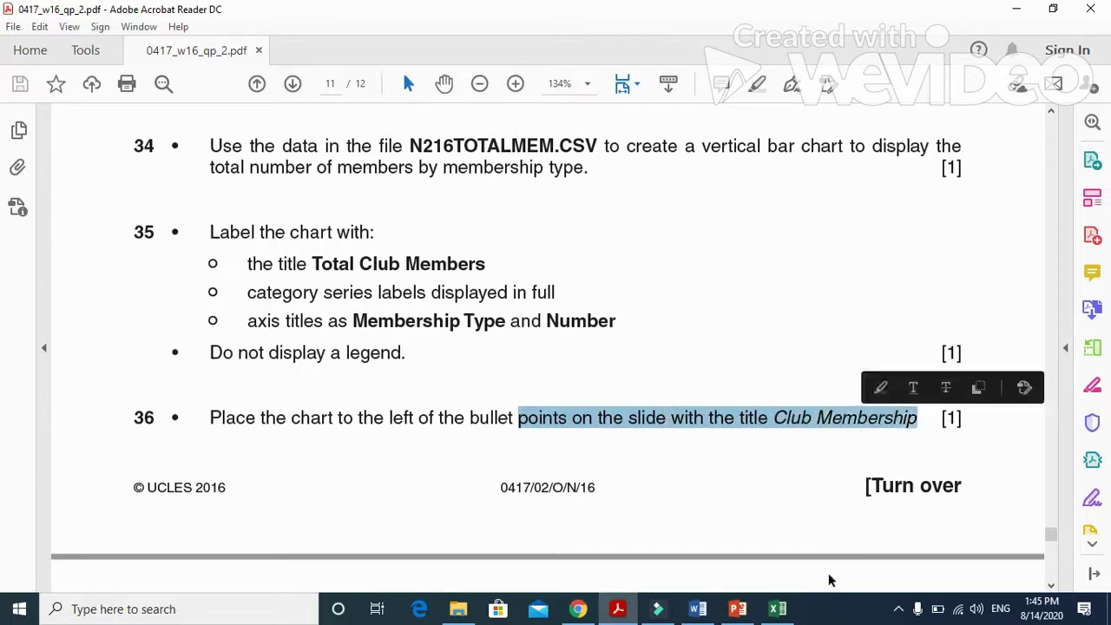
left_click(778, 609)
Copy the finished Total Club Members chart in Excel.
left_click(685, 260)
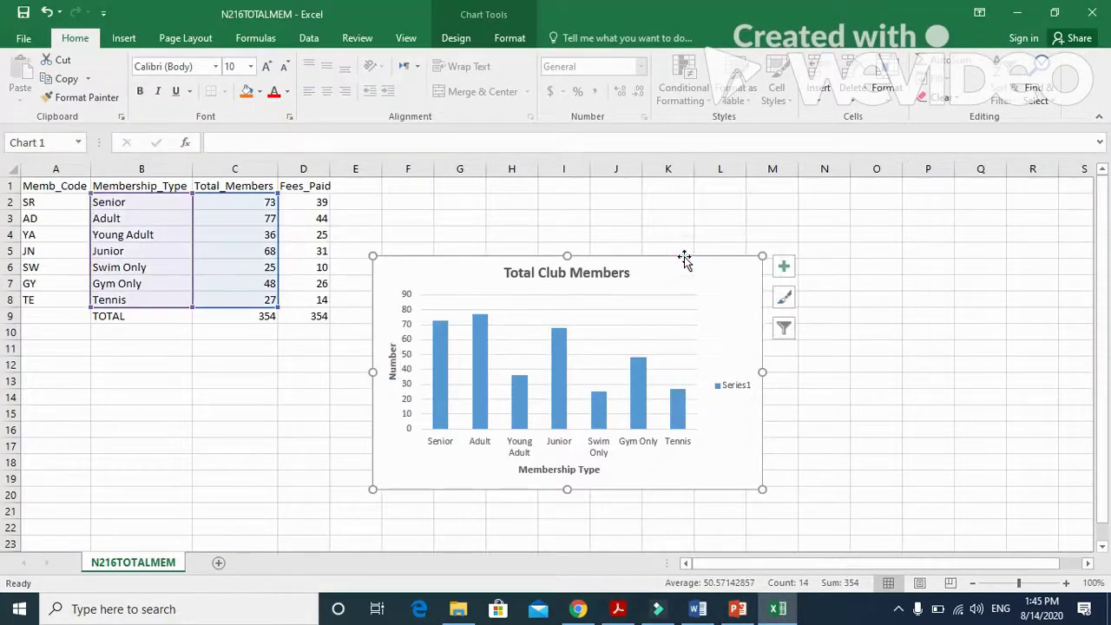
right_click(684, 261)
left_click(719, 270)
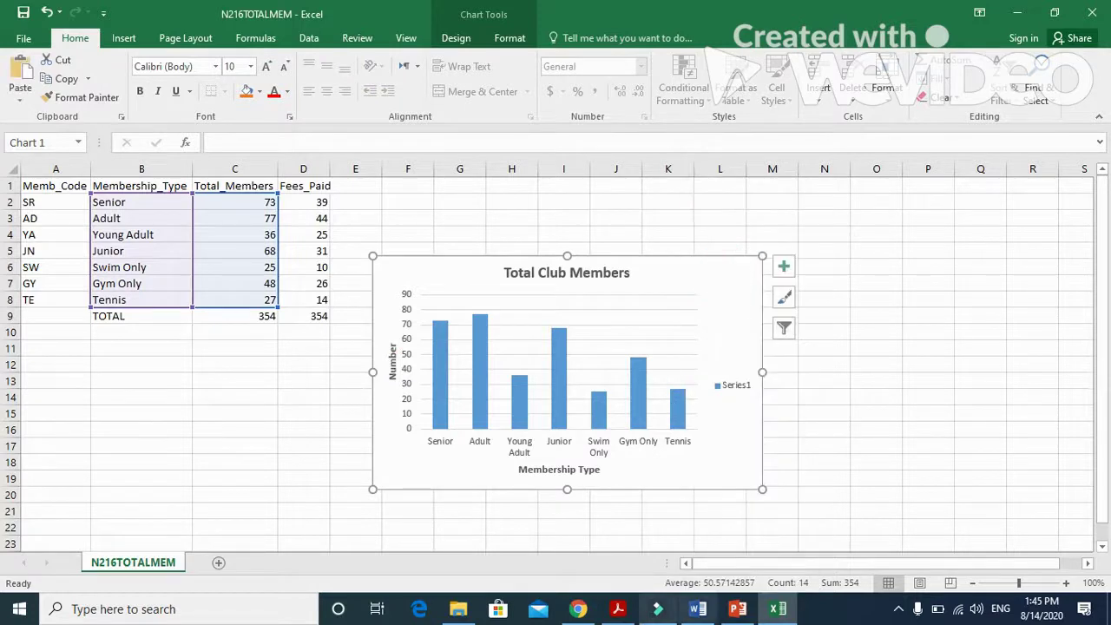
On the Club Membership slide, narrow the bullet box rightward and paste the chart to its left.
left_click(737, 609)
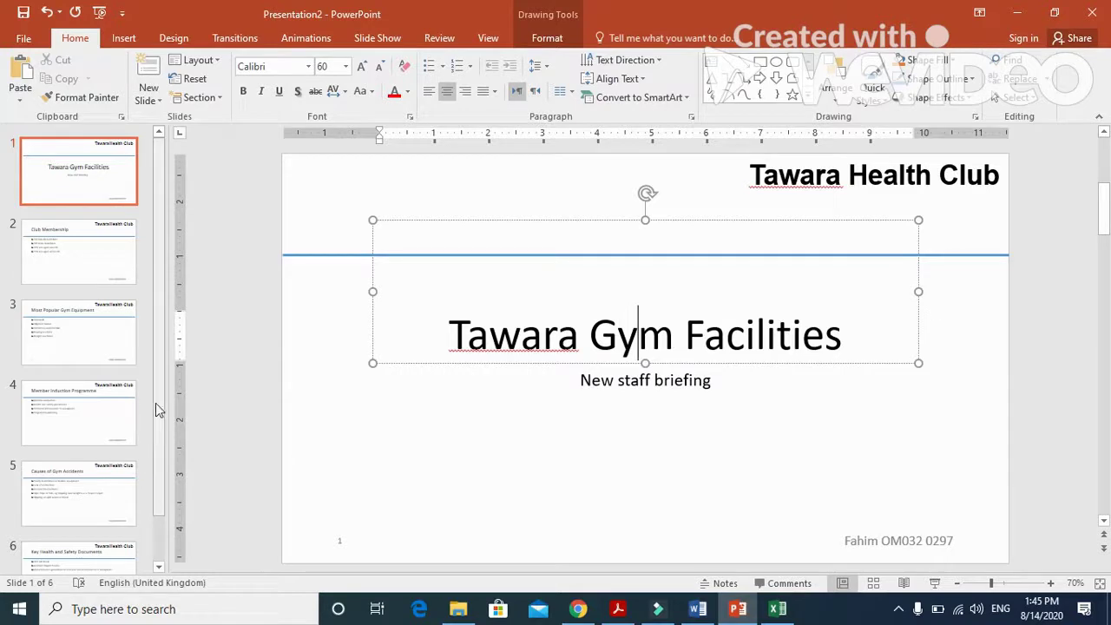
left_click(115, 256)
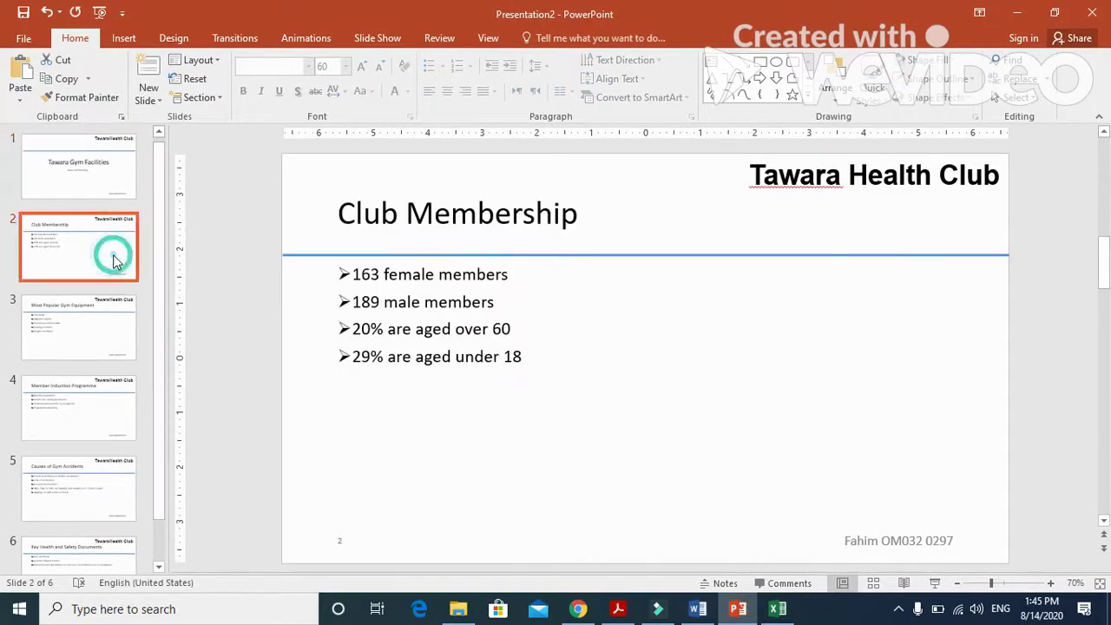
left_click(428, 335)
left_click_drag(329, 390, 729, 418)
right_click(427, 337)
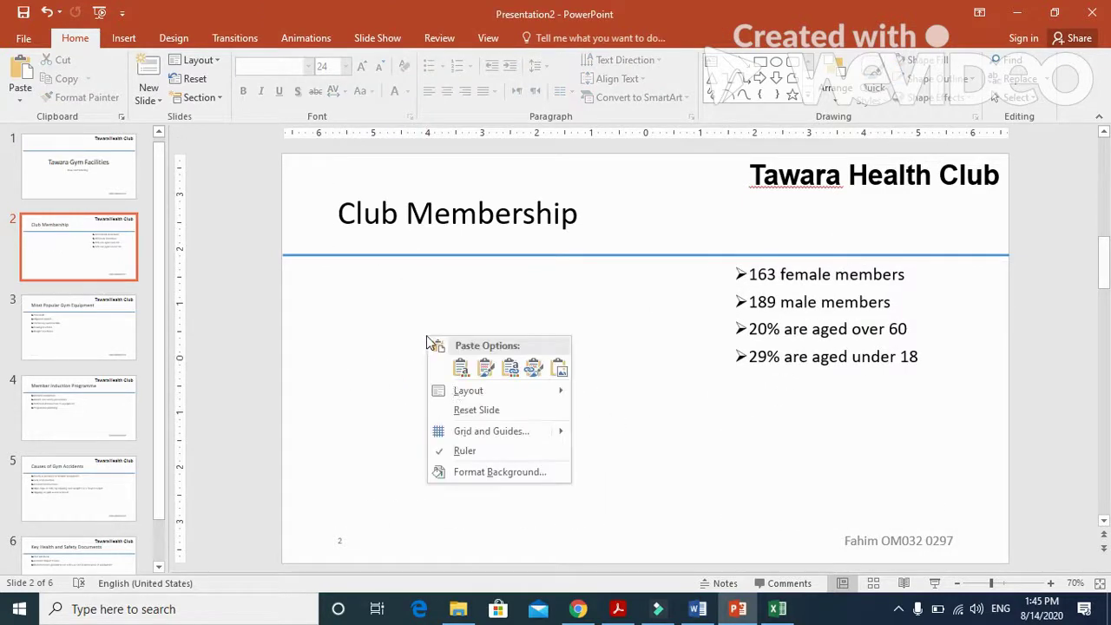
left_click(460, 368)
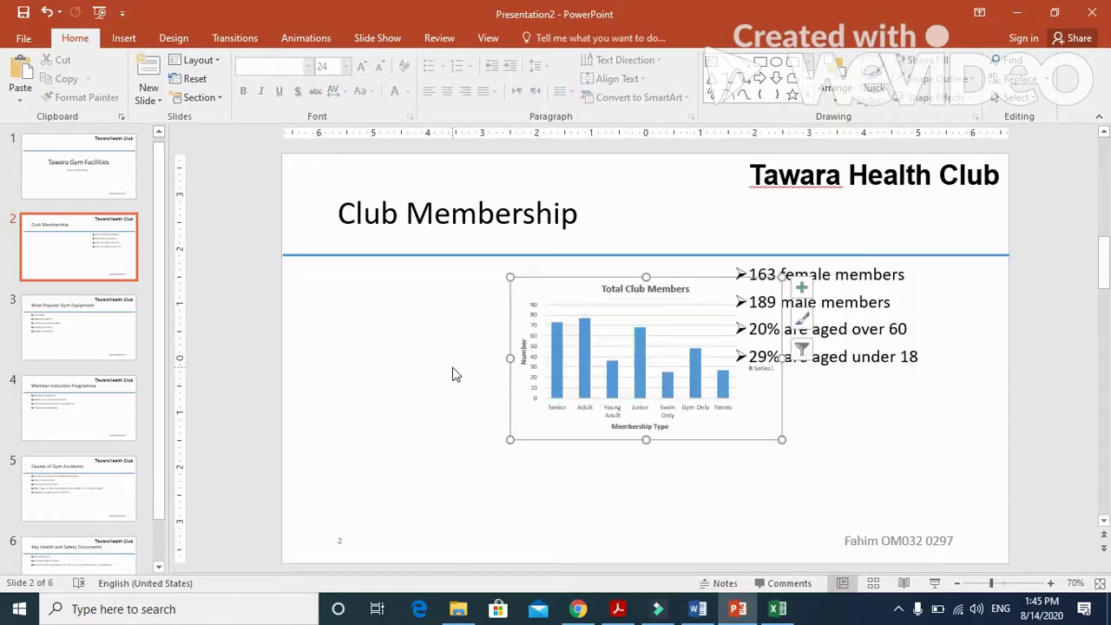
left_click_drag(684, 284, 490, 297)
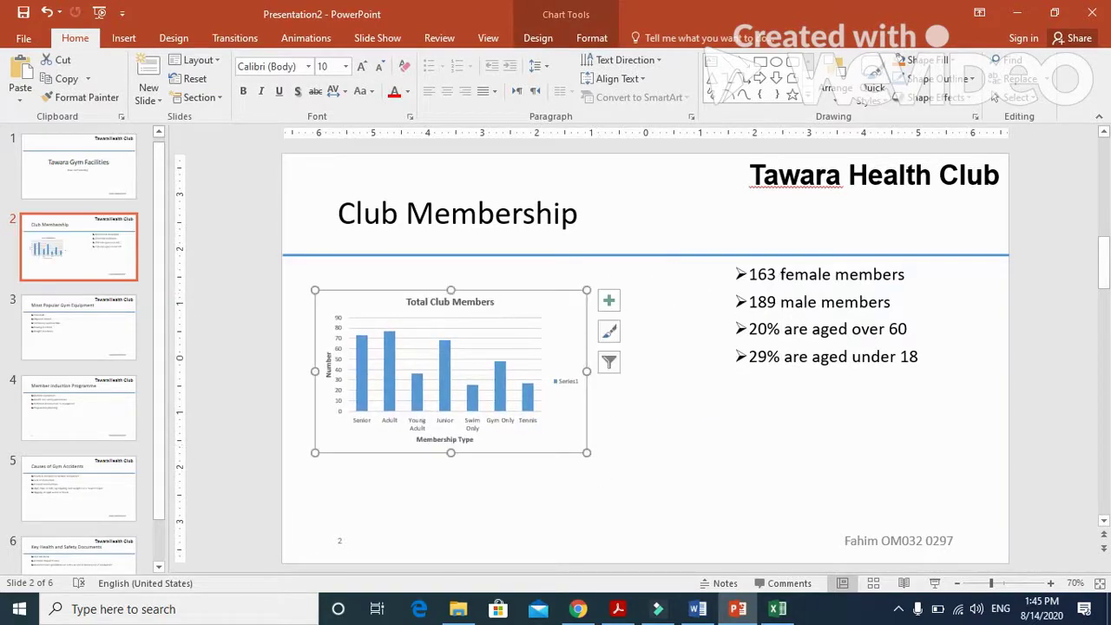
left_click(619, 610)
scroll(543, 478, "down", 9)
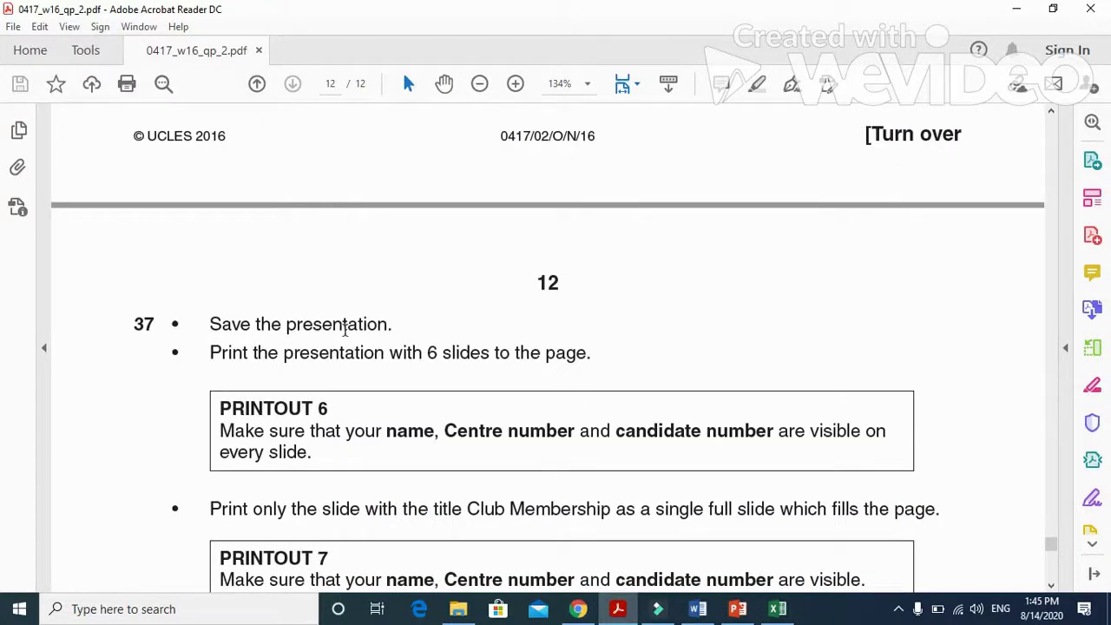
Preview the chart's printout in Excel, keeping Print Selected Chart and Collated unchanged.
left_click_drag(206, 356, 563, 362)
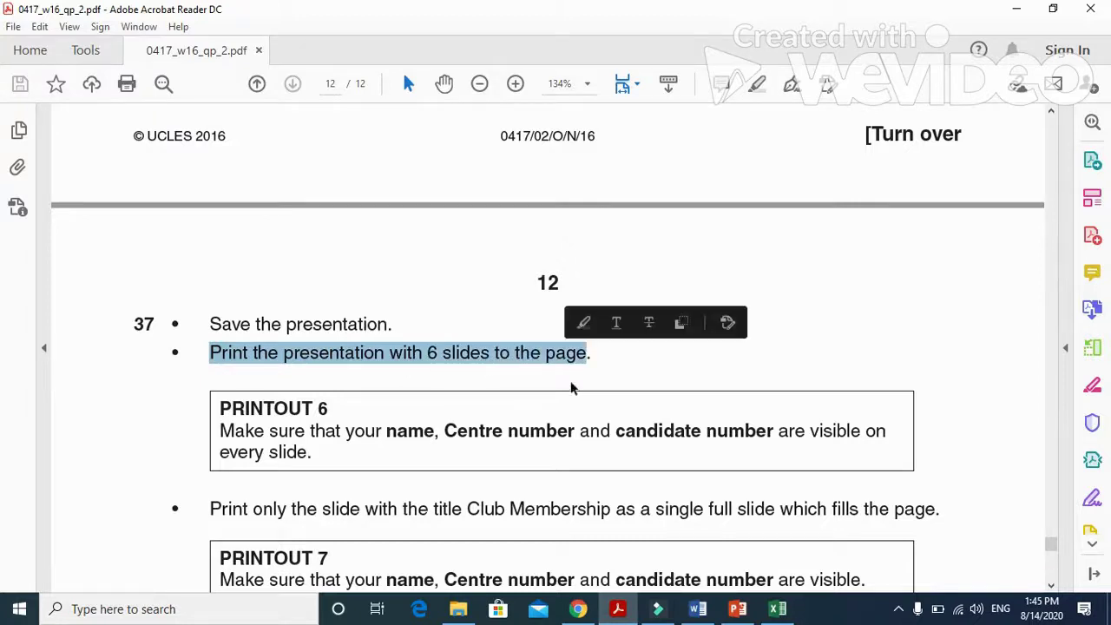
left_click(777, 609)
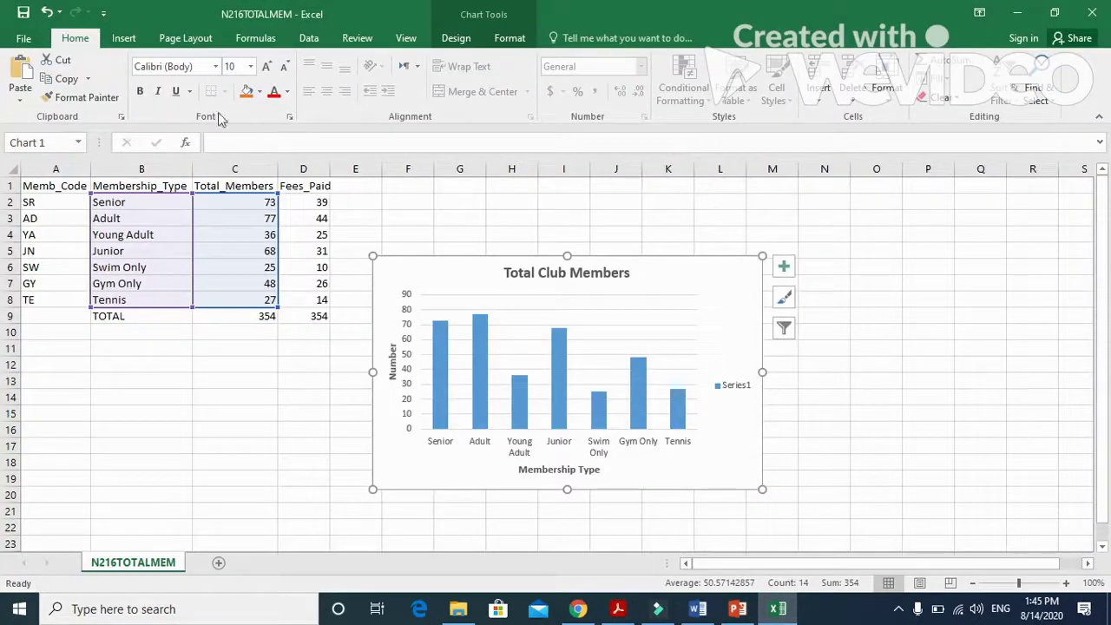
left_click(23, 38)
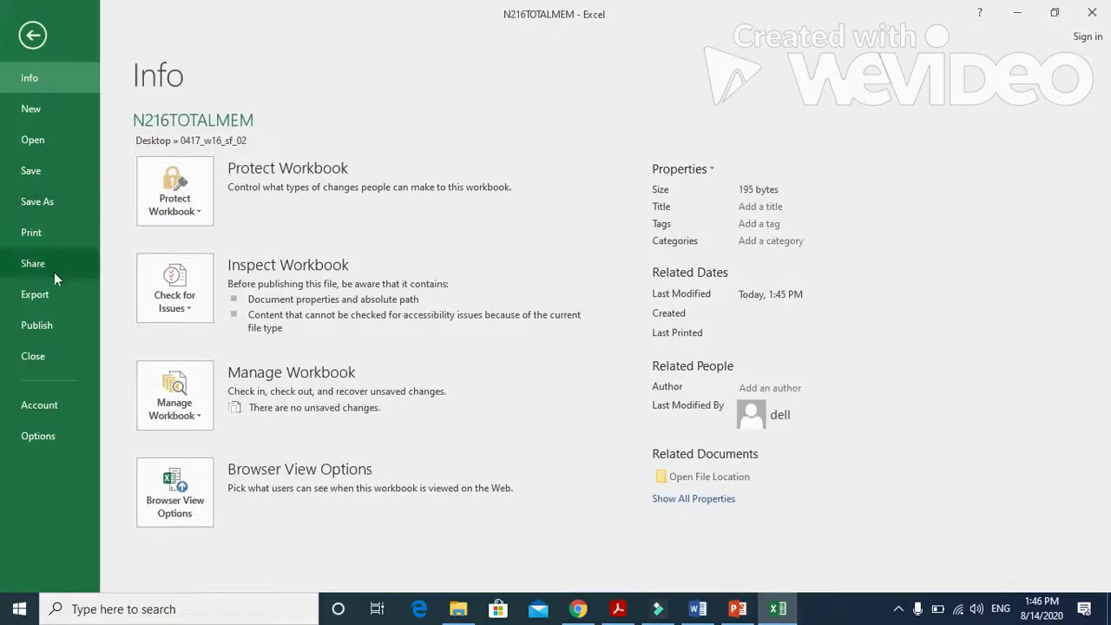
left_click(53, 237)
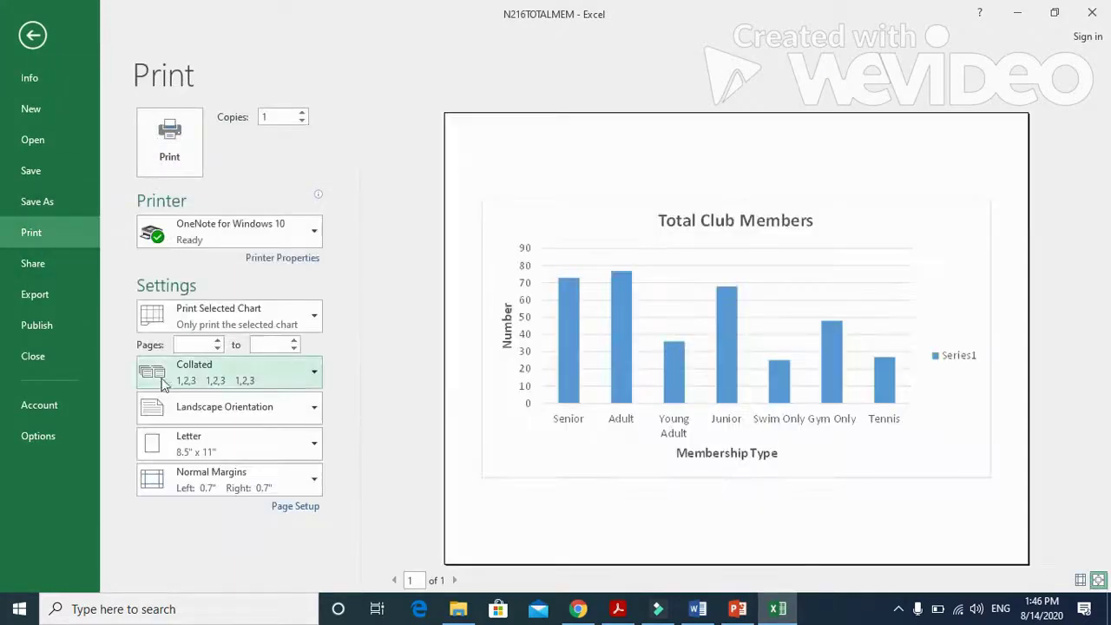
left_click(293, 326)
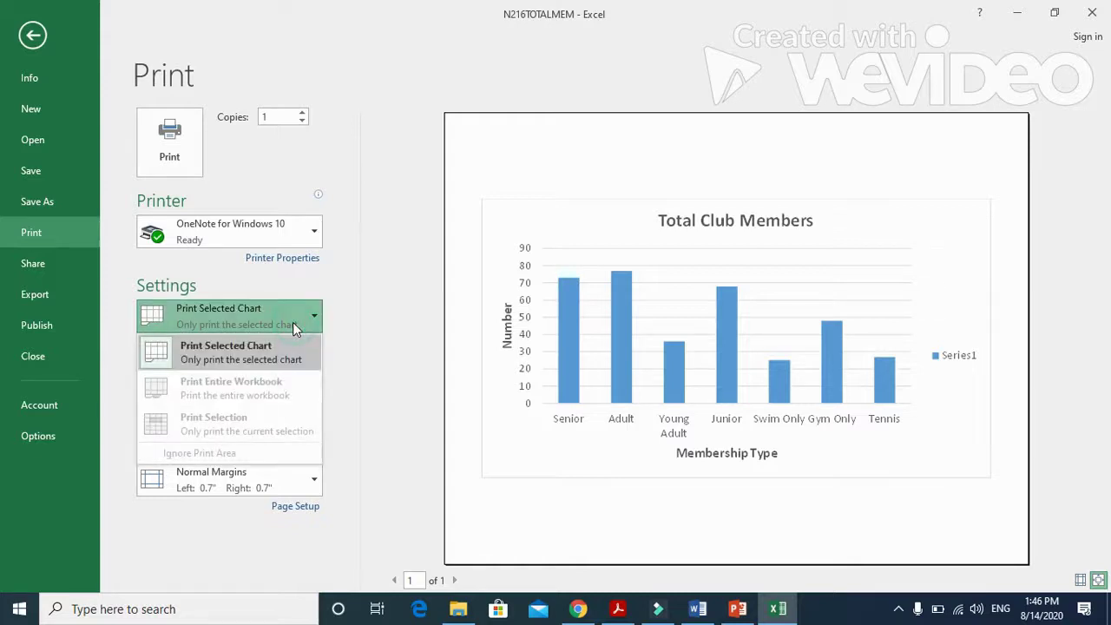
left_click(292, 327)
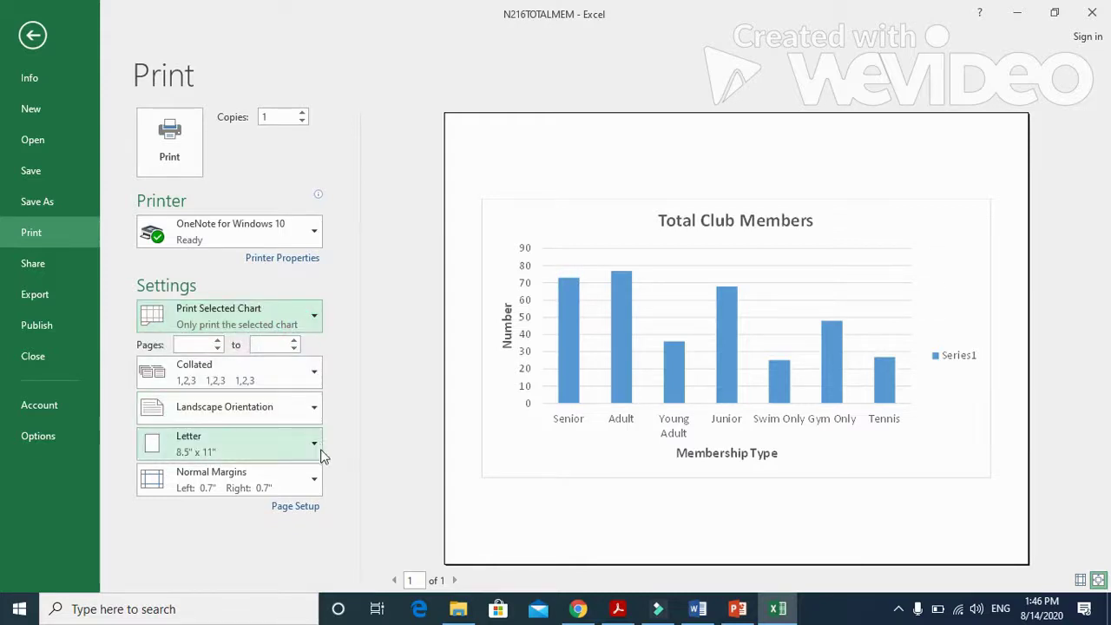
left_click(293, 368)
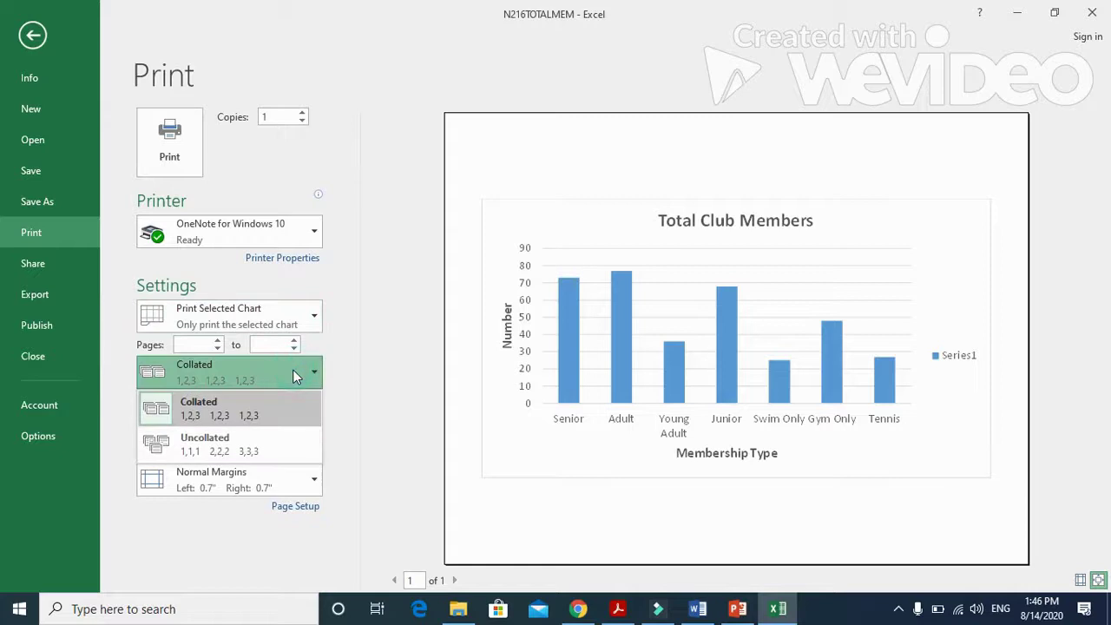
left_click(293, 368)
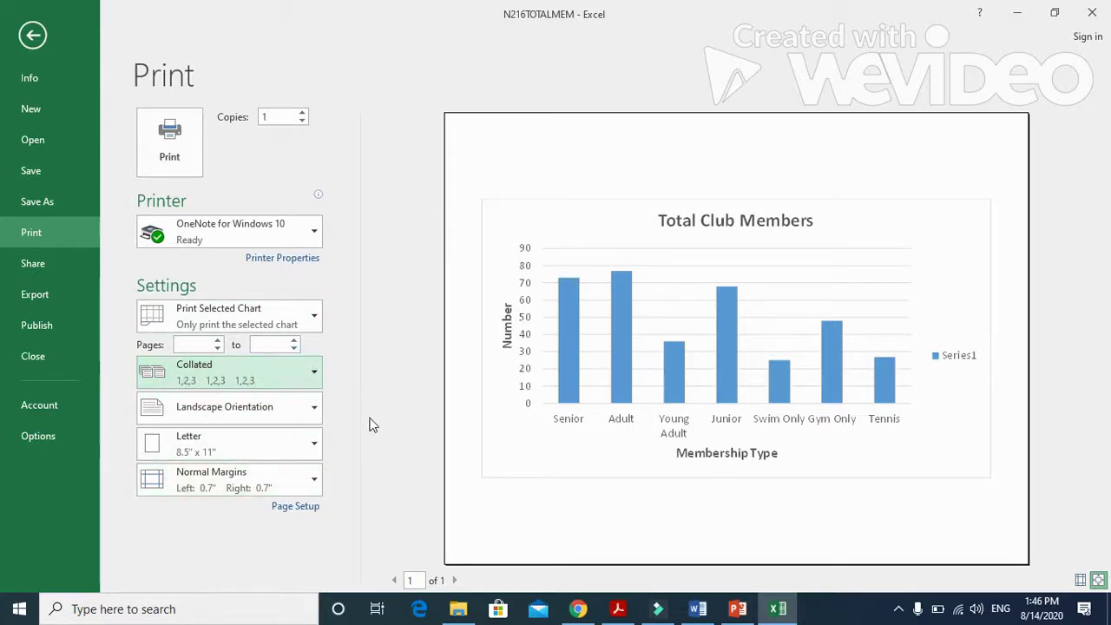
left_click(35, 35)
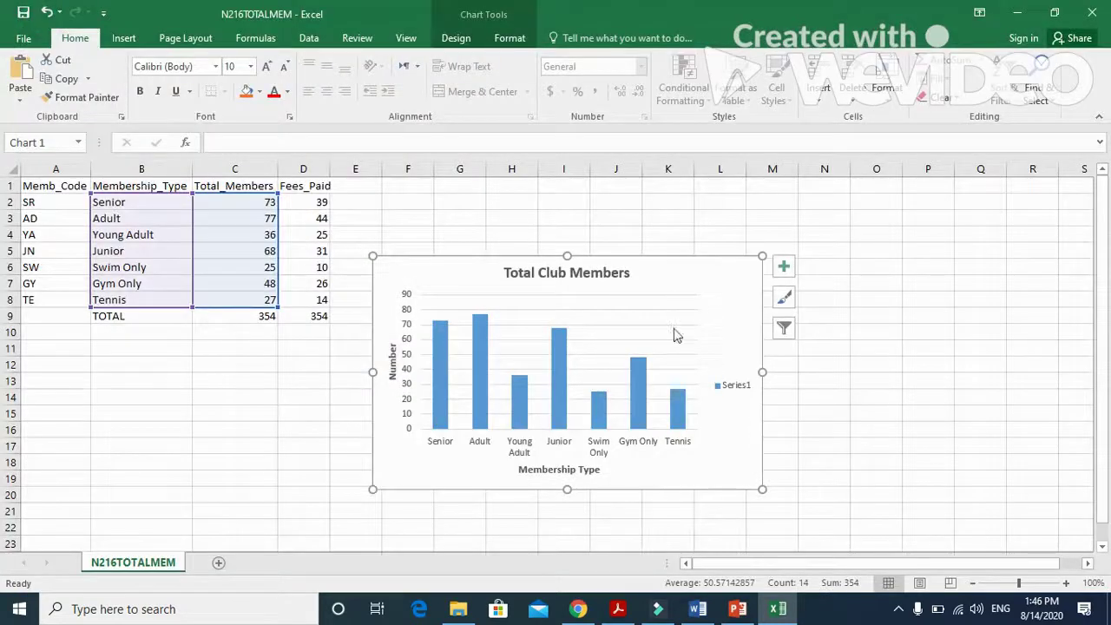
Preview all slides in PowerPoint's print view as a 6 Slides Horizontal handout.
left_click(737, 609)
left_click(685, 432)
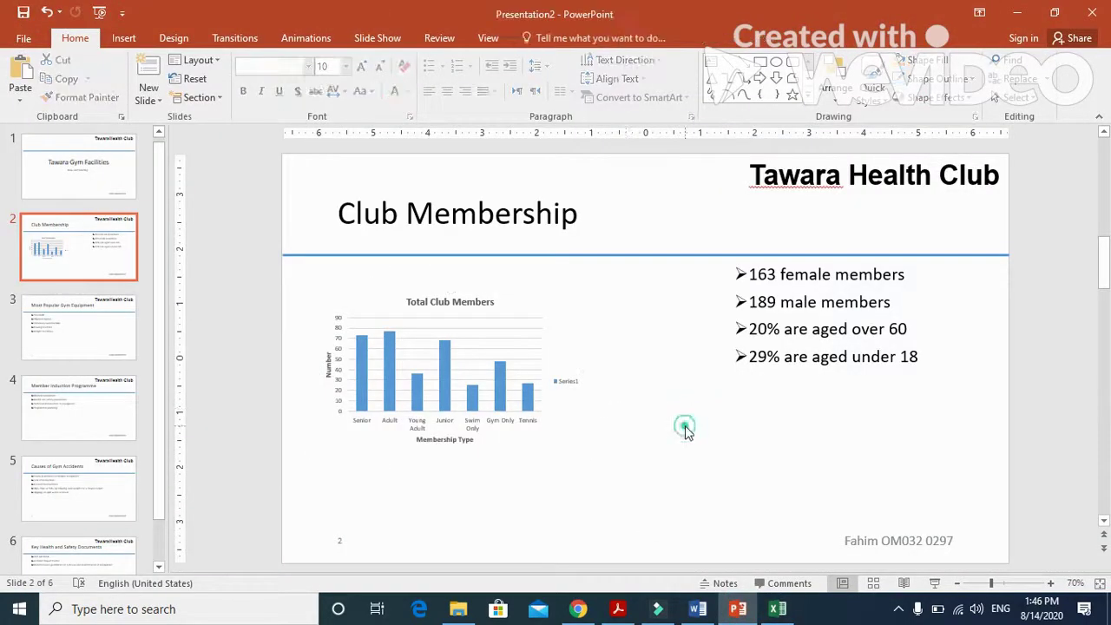
left_click(24, 39)
left_click(41, 240)
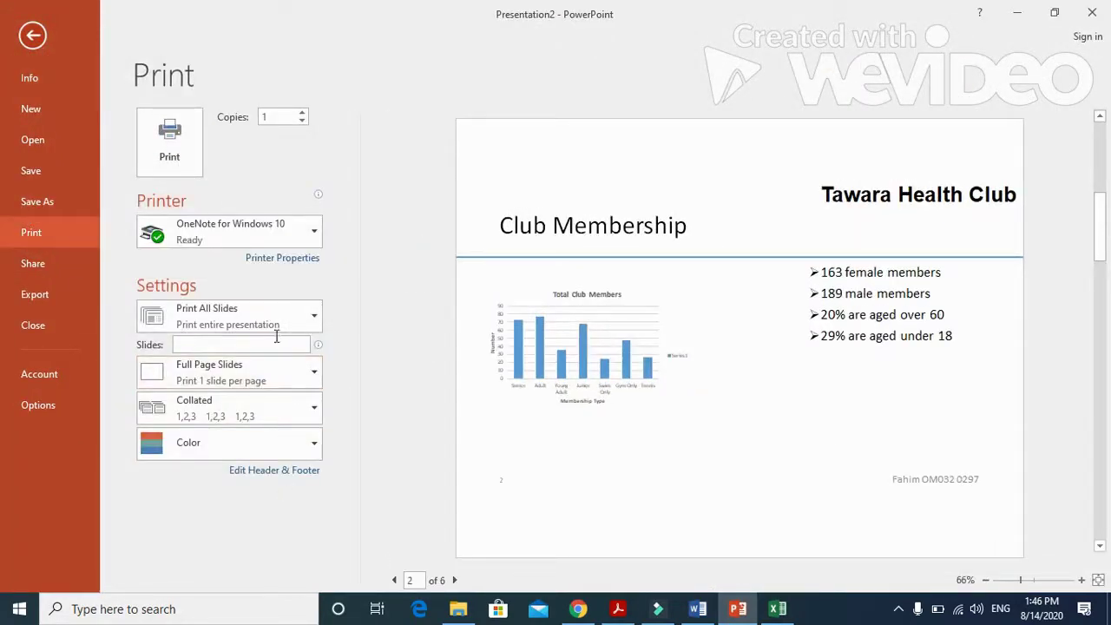
left_click(273, 323)
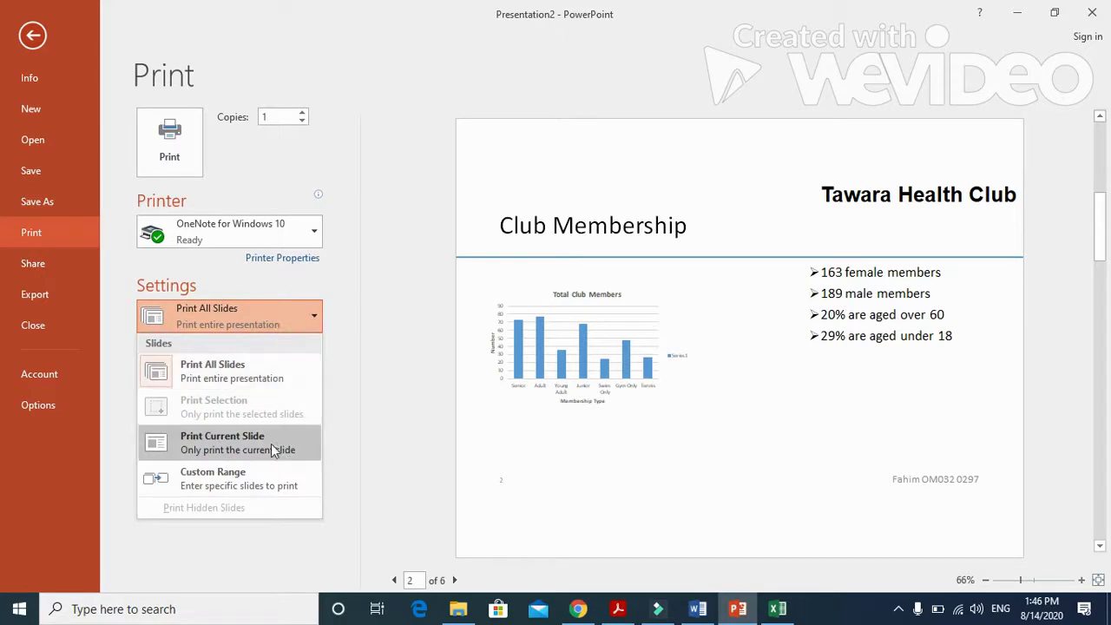
left_click(279, 319)
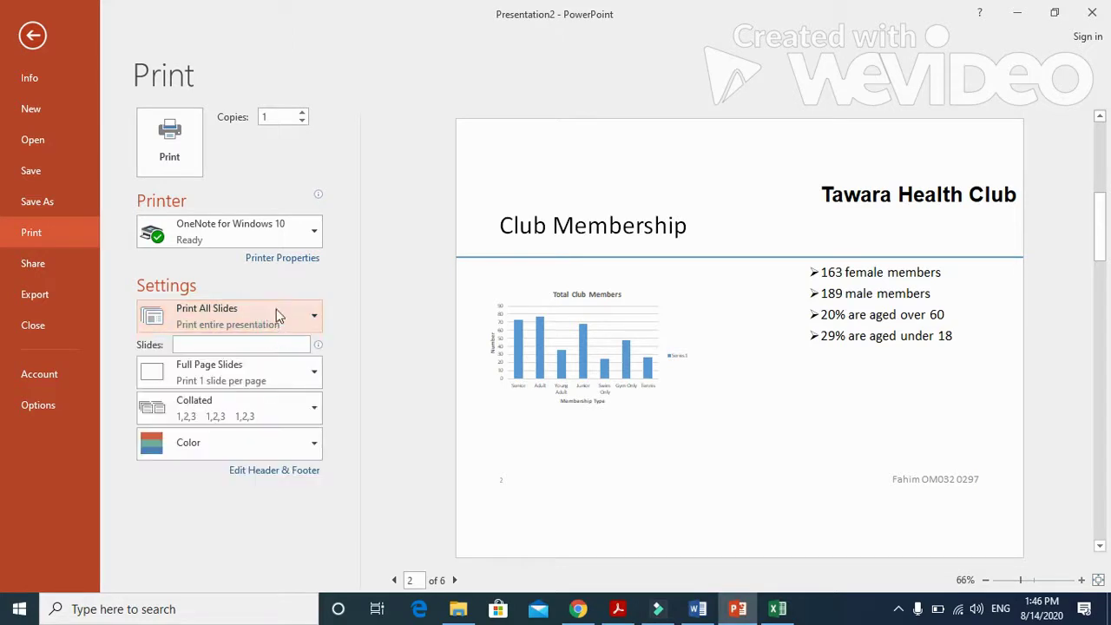
left_click(278, 316)
left_click(276, 315)
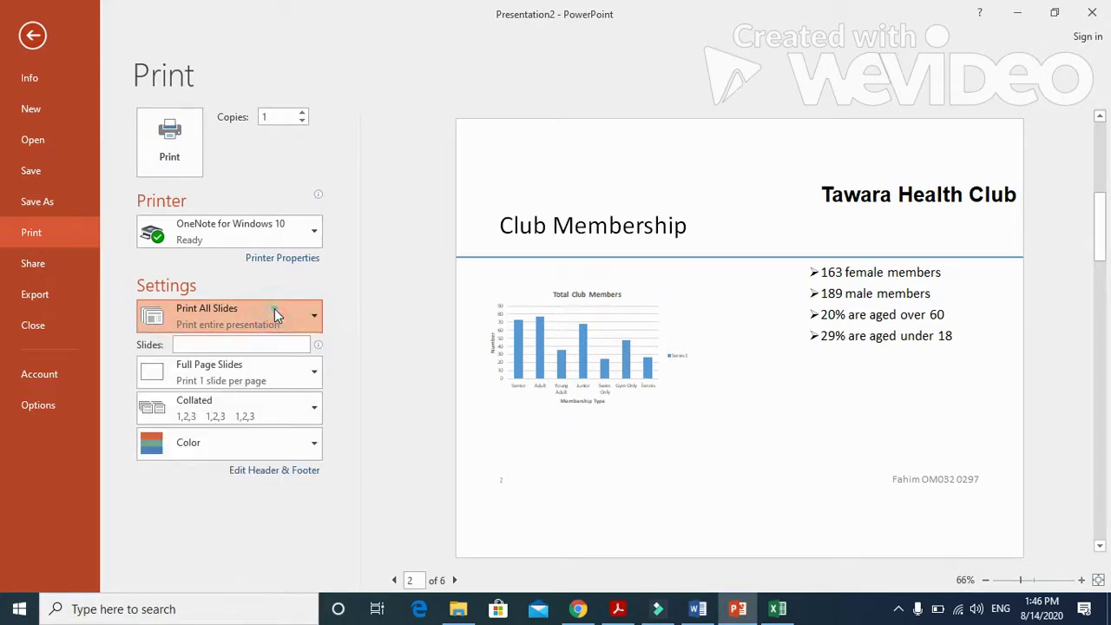
left_click(268, 375)
left_click(280, 204)
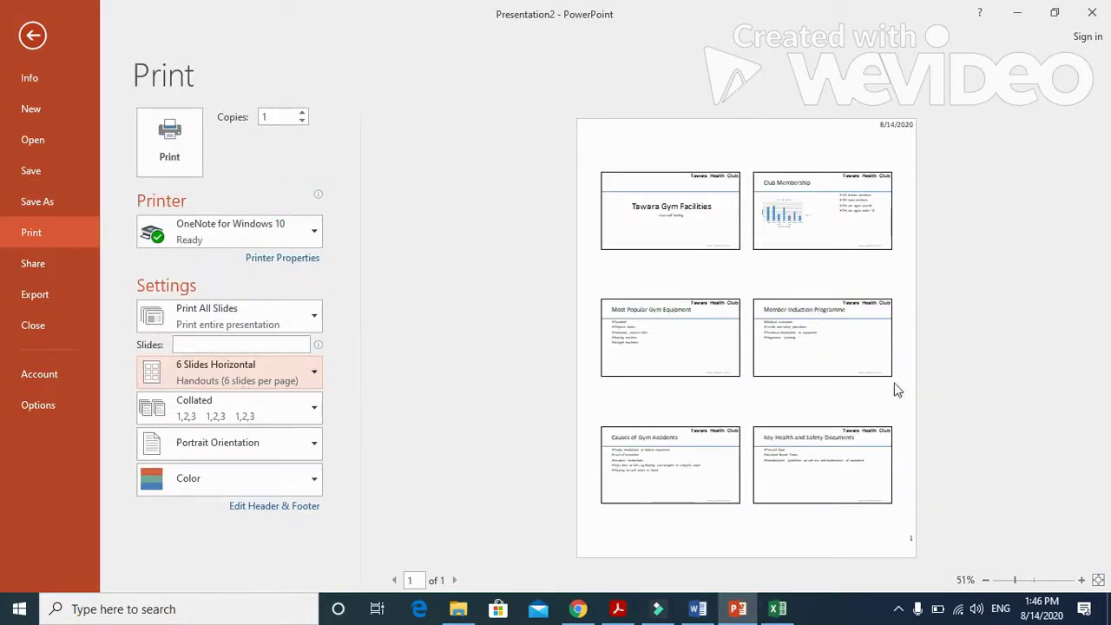
Reset the print layout to Full Page Slides and return to the Club Membership slide.
left_click(618, 608)
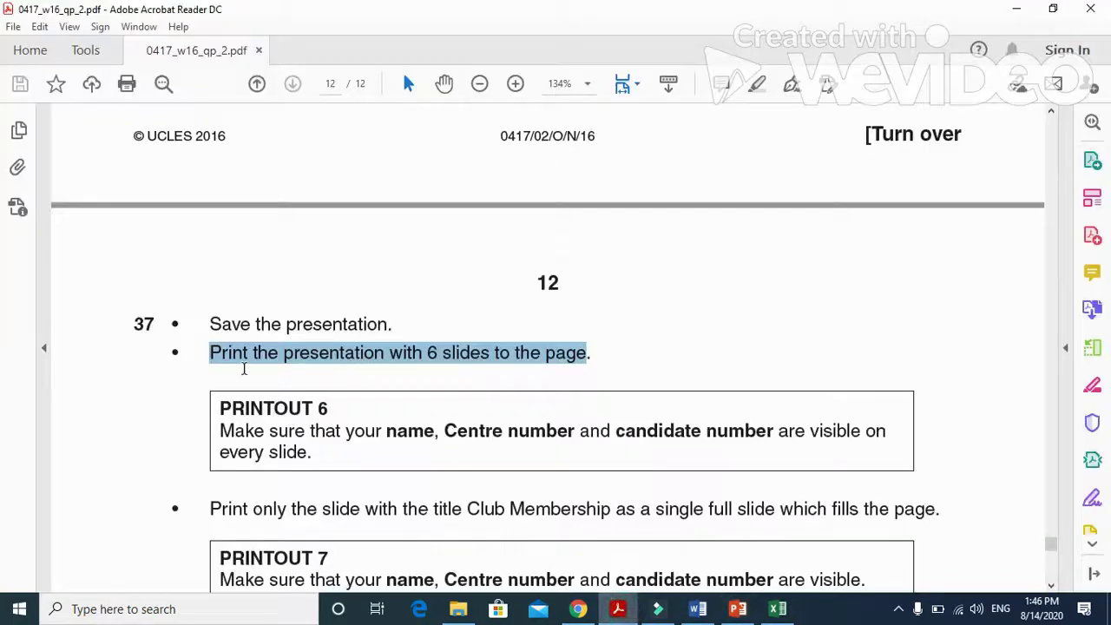
scroll(251, 382, "down", 4)
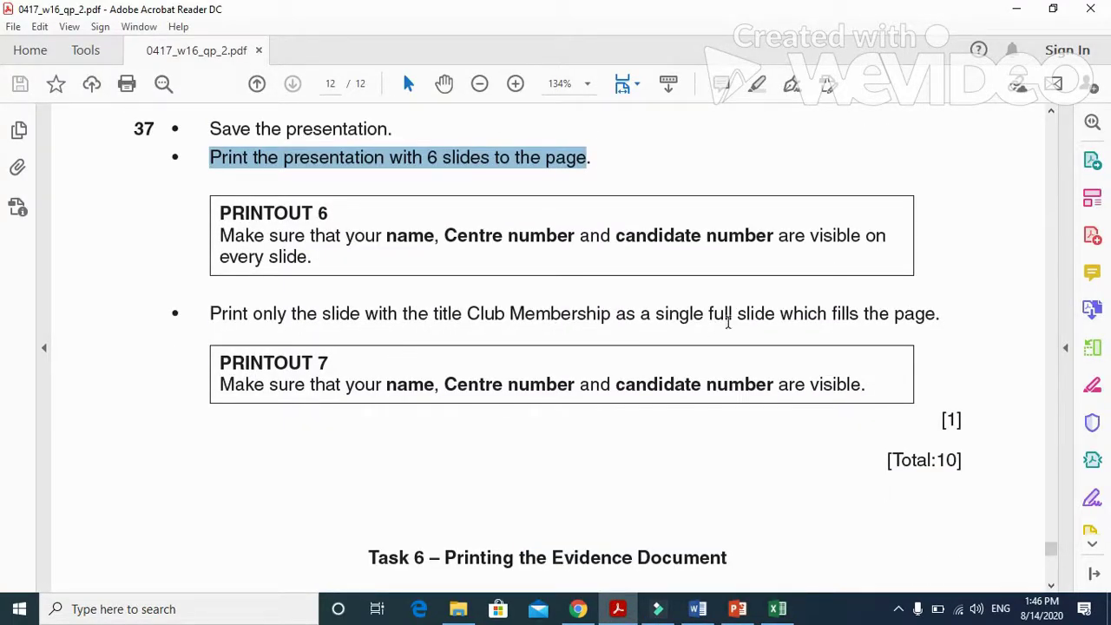
left_click(738, 608)
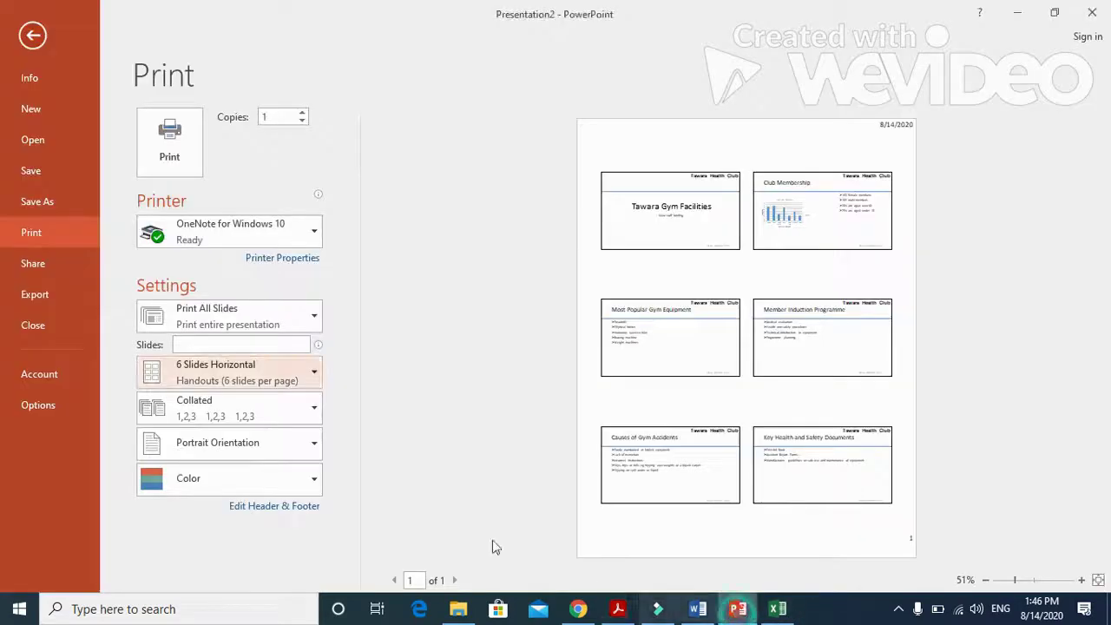
left_click(267, 325)
left_click(258, 370)
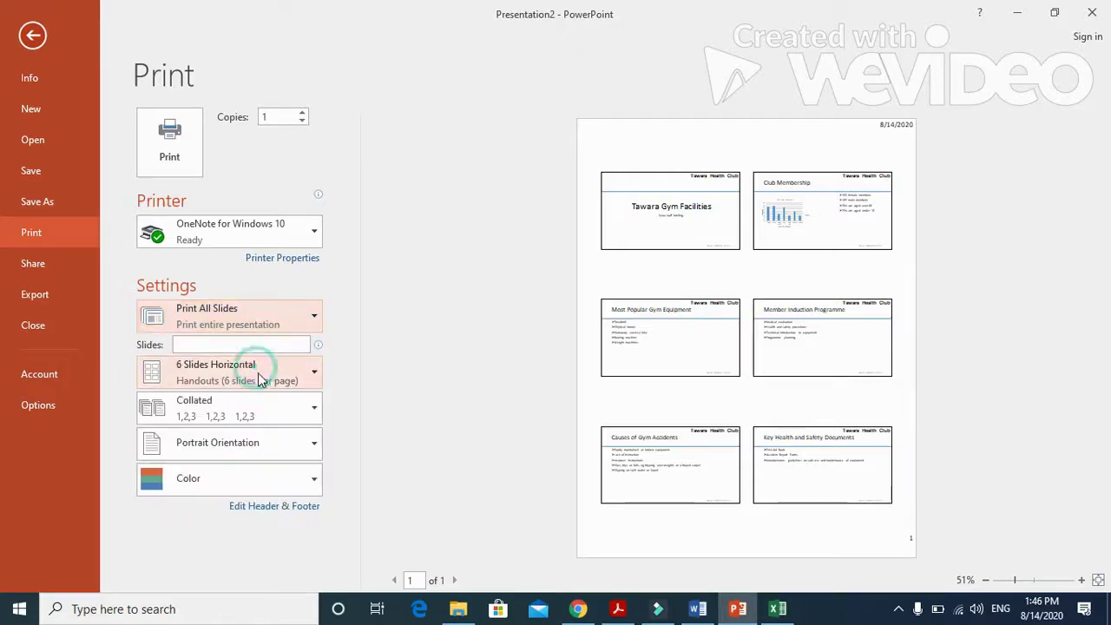
left_click(262, 380)
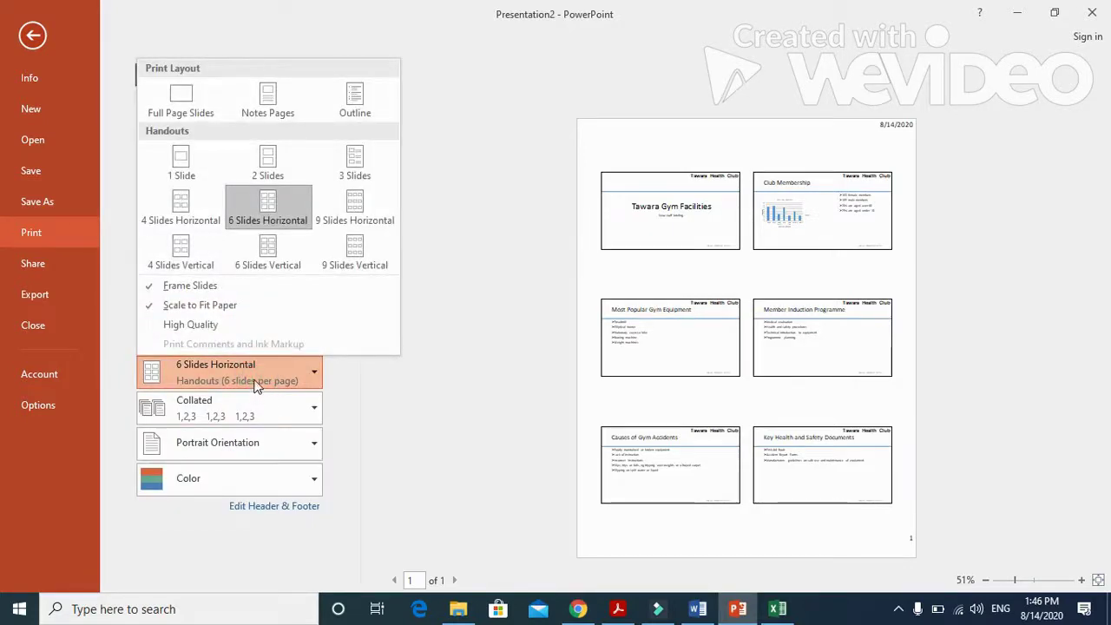
left_click(186, 97)
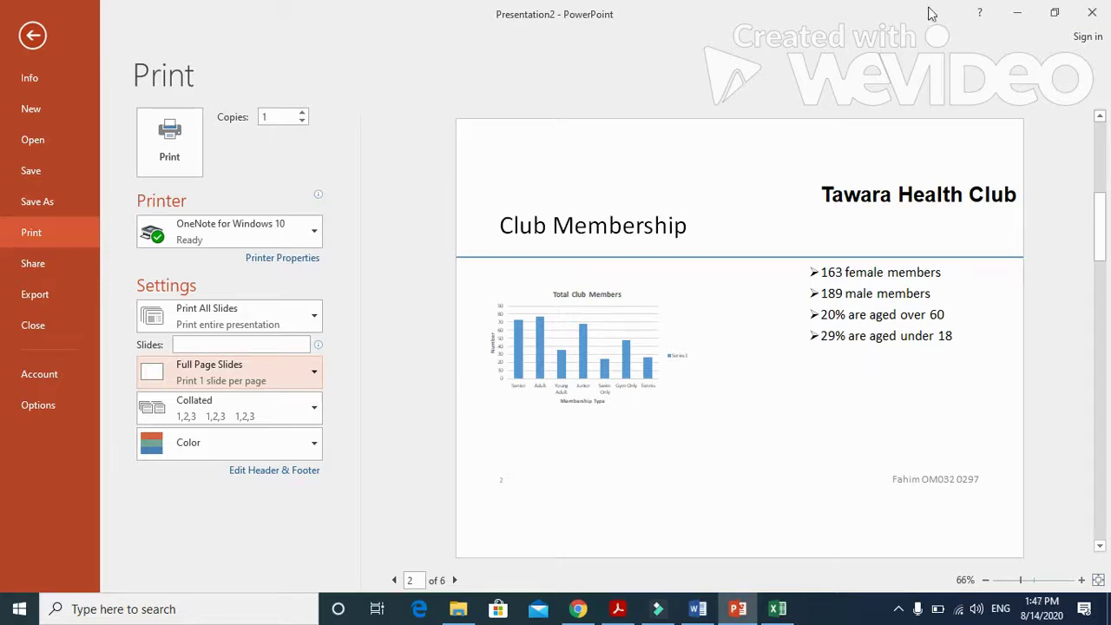
left_click(32, 35)
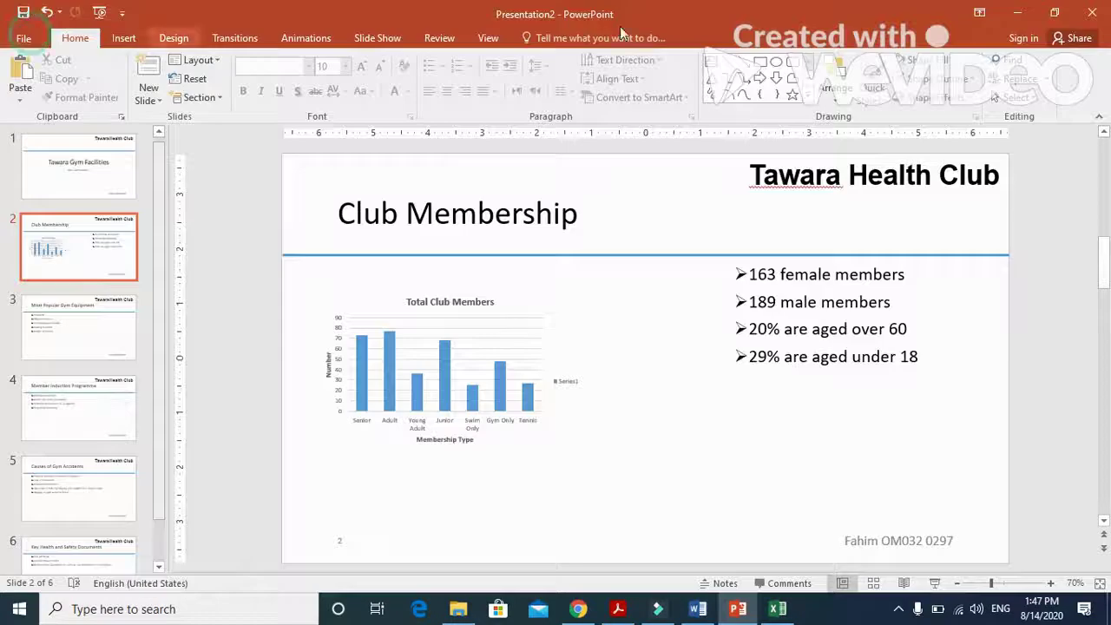
Minimize PowerPoint to show the exam paper's step 37 printing instructions.
left_click(1019, 15)
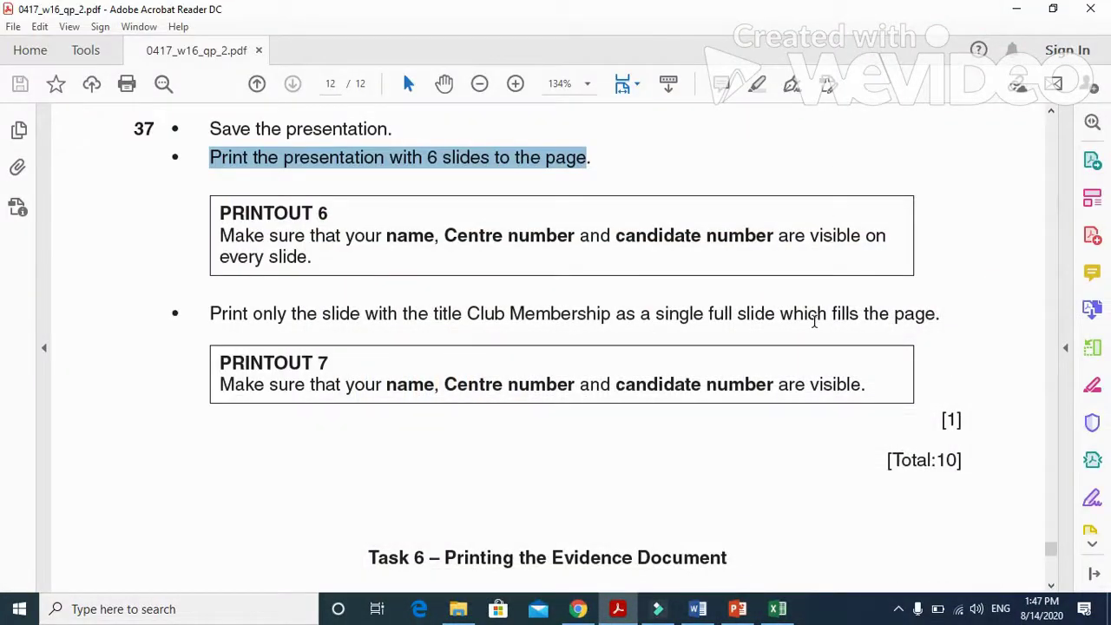